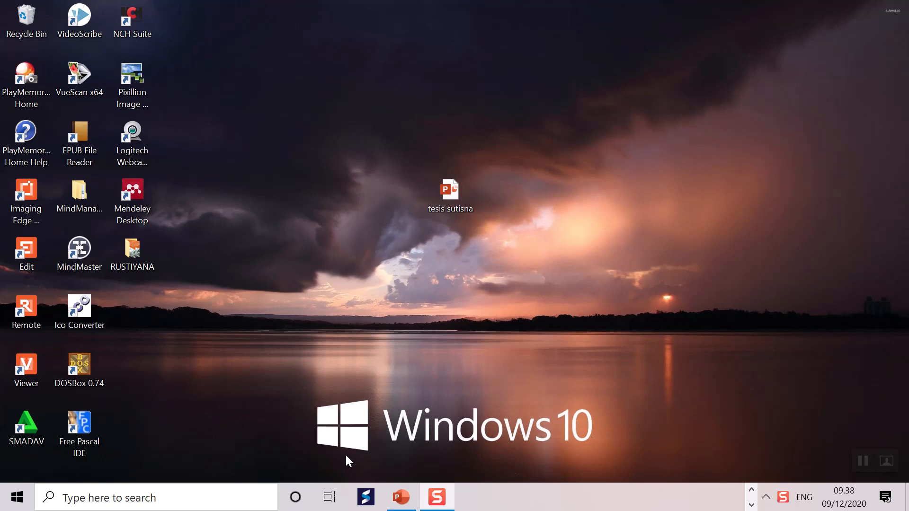
Step: Search for Word from the Windows taskbar and launch it
left_click(169, 500)
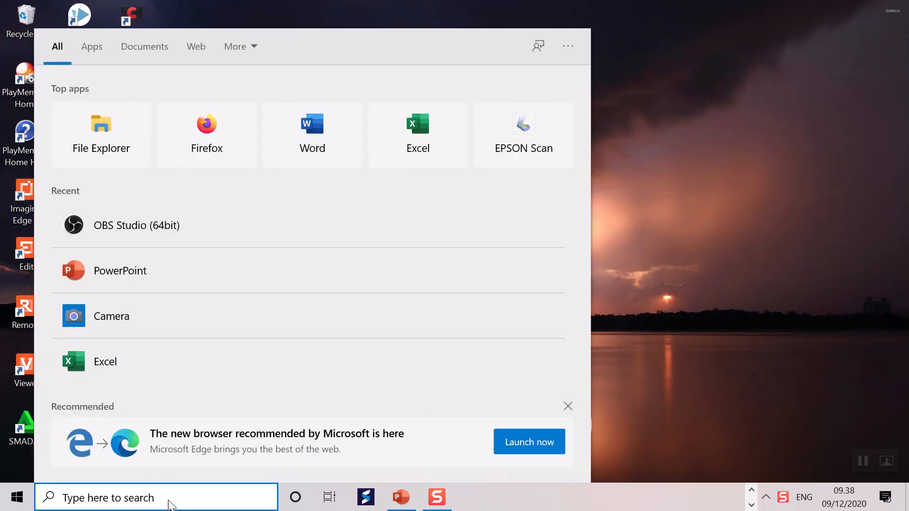
type("wo")
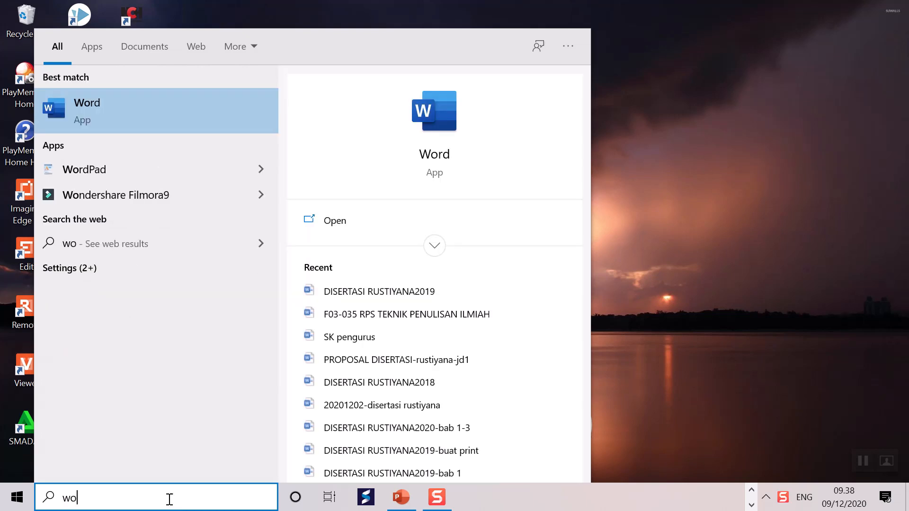
left_click(23, 500)
left_click(17, 497)
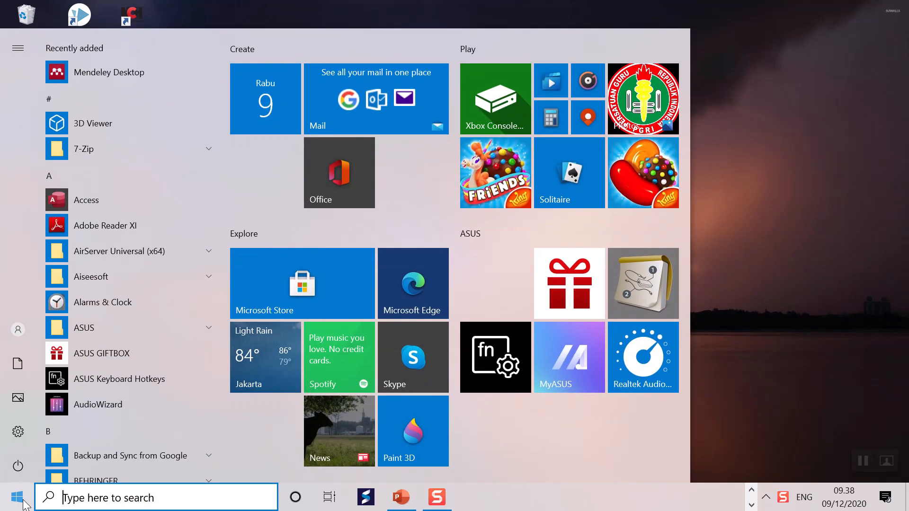
scroll(103, 289, "down", 10)
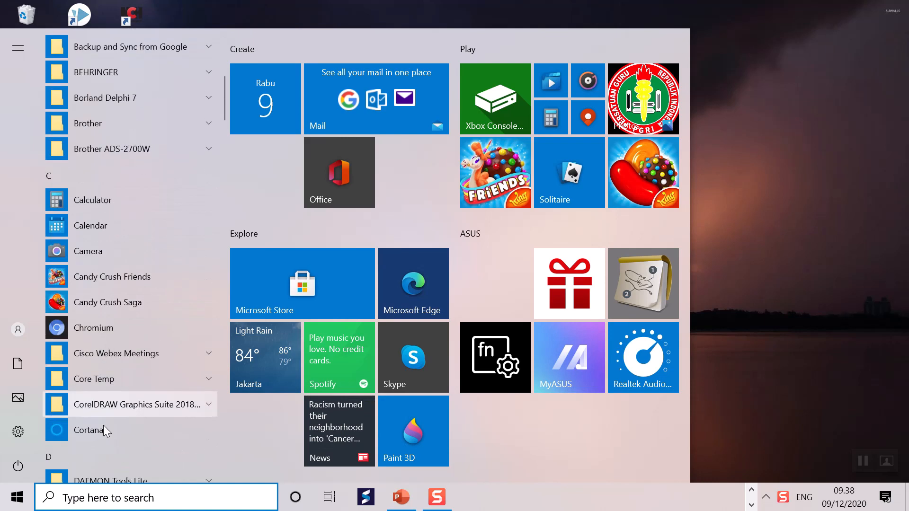
left_click(122, 503)
type("wo")
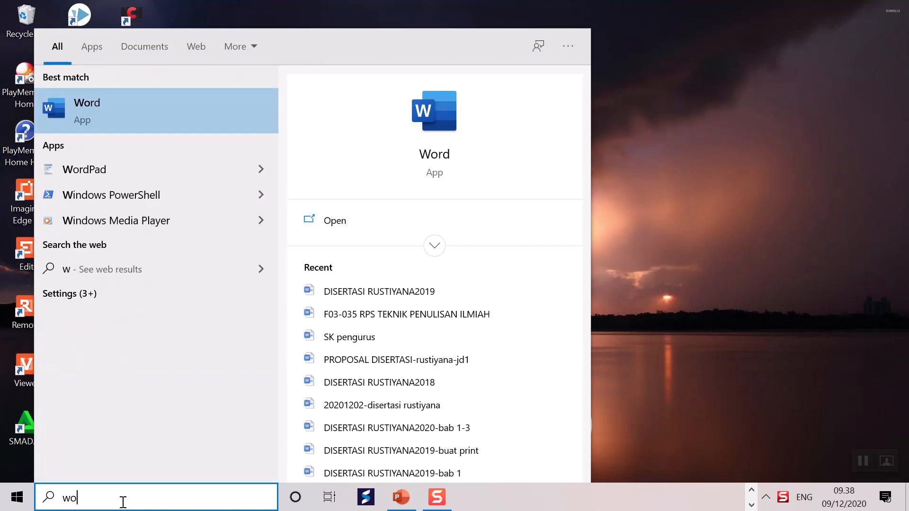
type("rd")
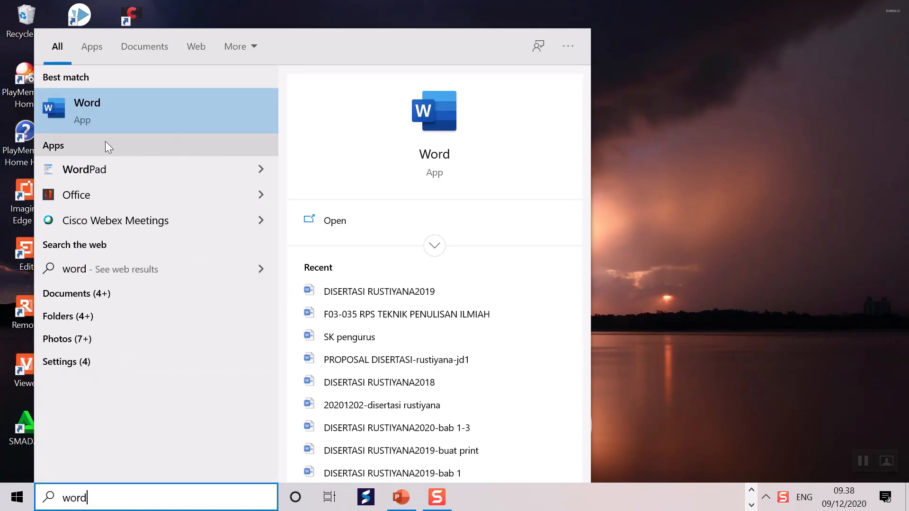
left_click(101, 108)
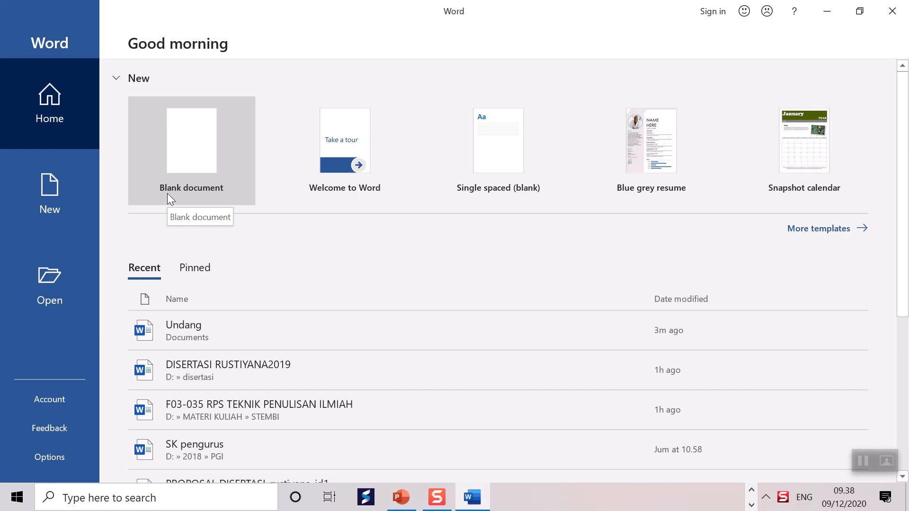
Step: Create a blank document and close the Navigation pane
left_click(194, 138)
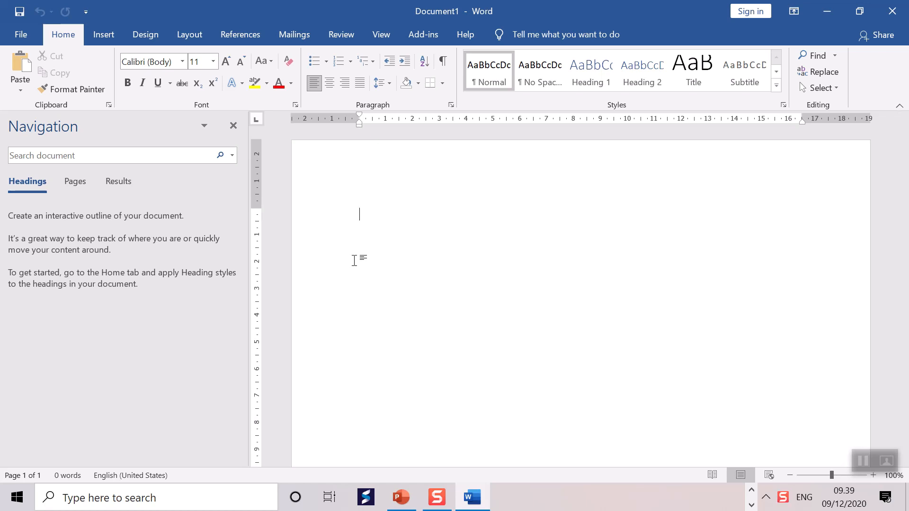
left_click(233, 125)
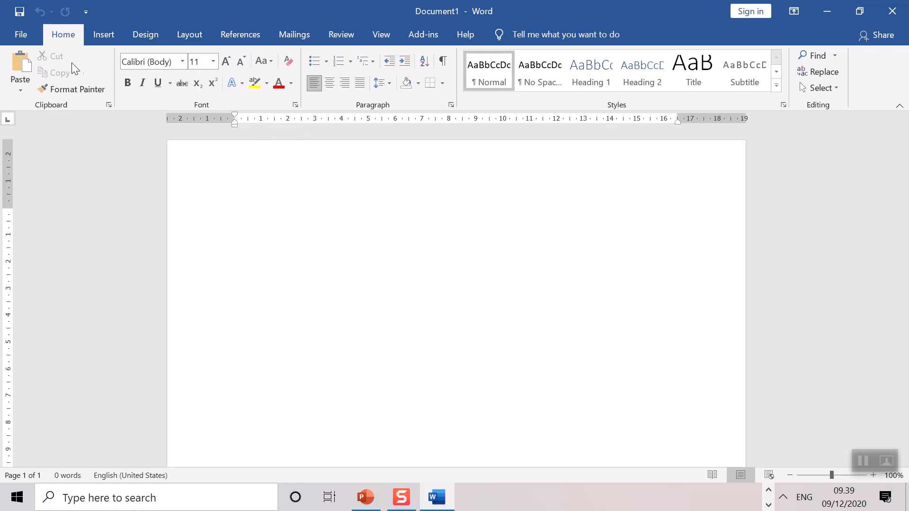
Step: In Word Options' Advanced settings, set the measurement units to Inches
left_click(21, 35)
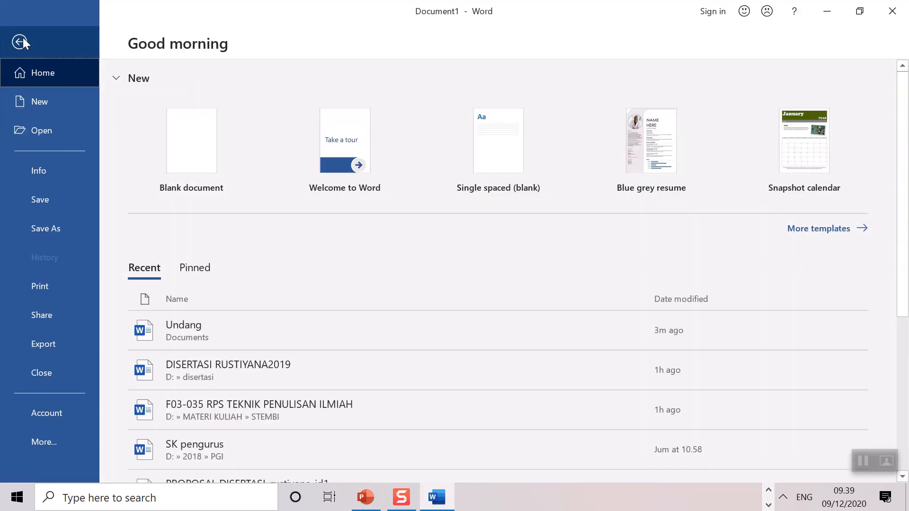
left_click(56, 447)
left_click(138, 443)
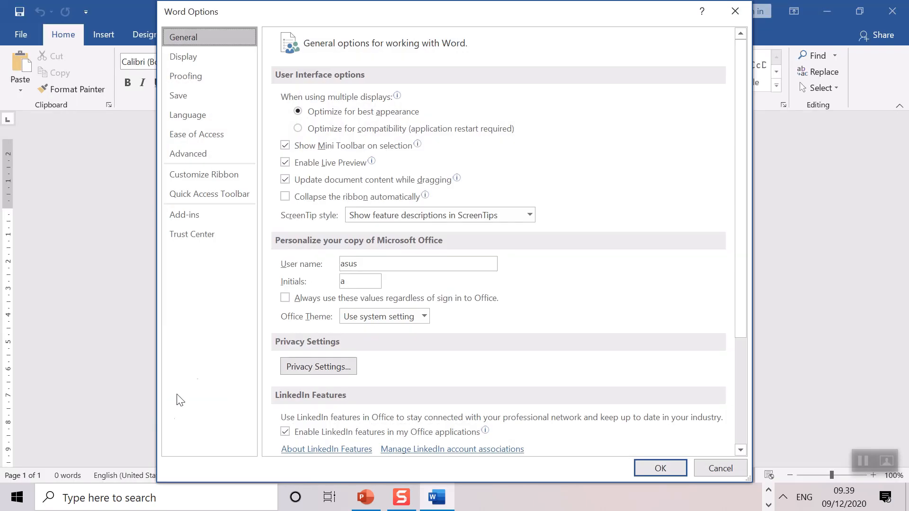
left_click(222, 156)
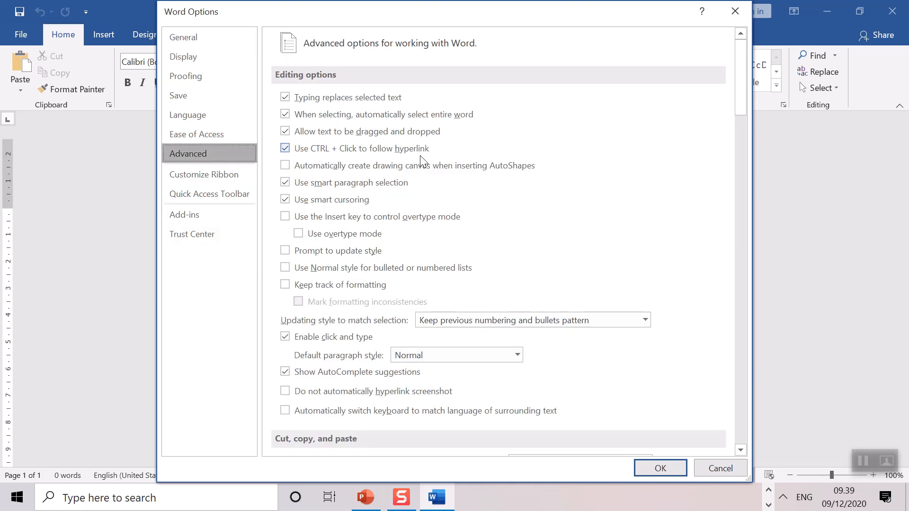
scroll(420, 157, "down", 6)
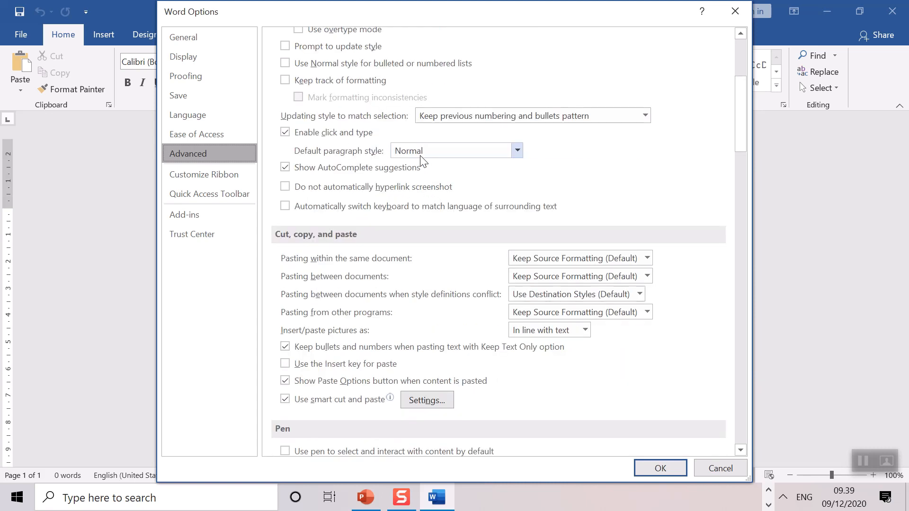
scroll(423, 161, "down", 8)
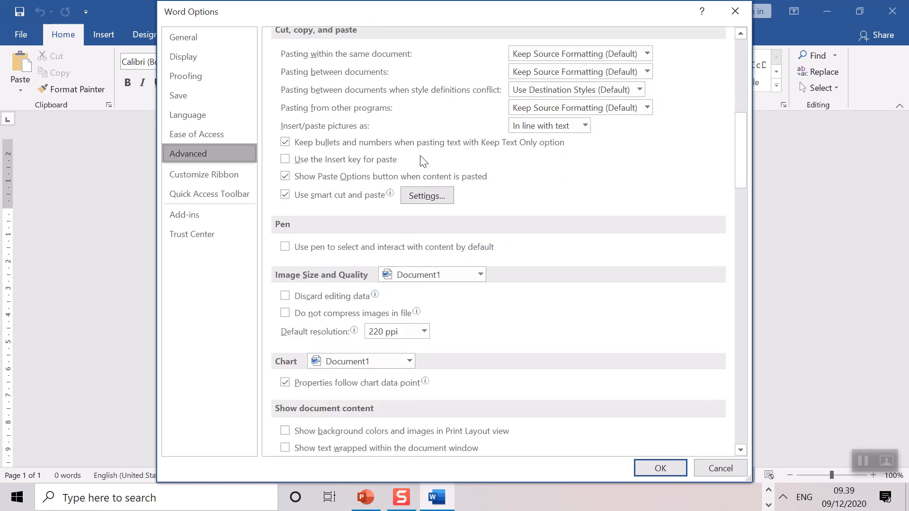
scroll(422, 161, "down", 2)
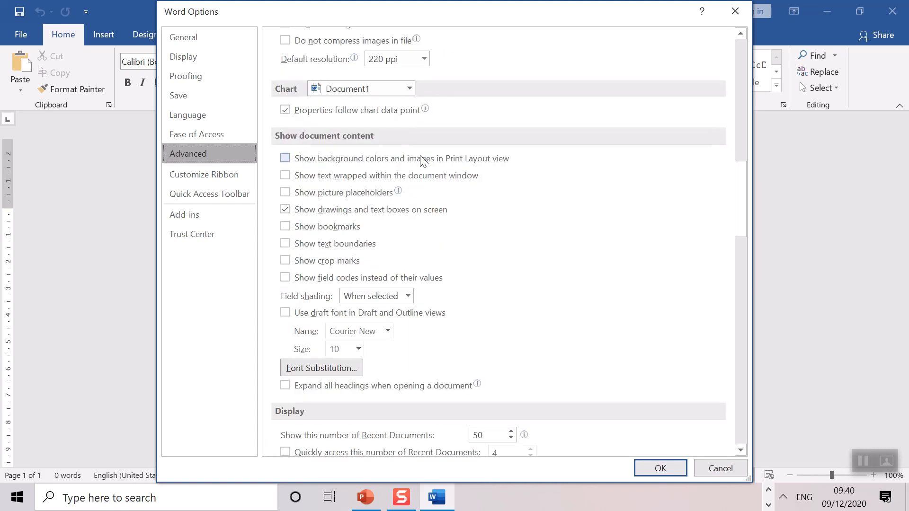
scroll(423, 161, "down", 1)
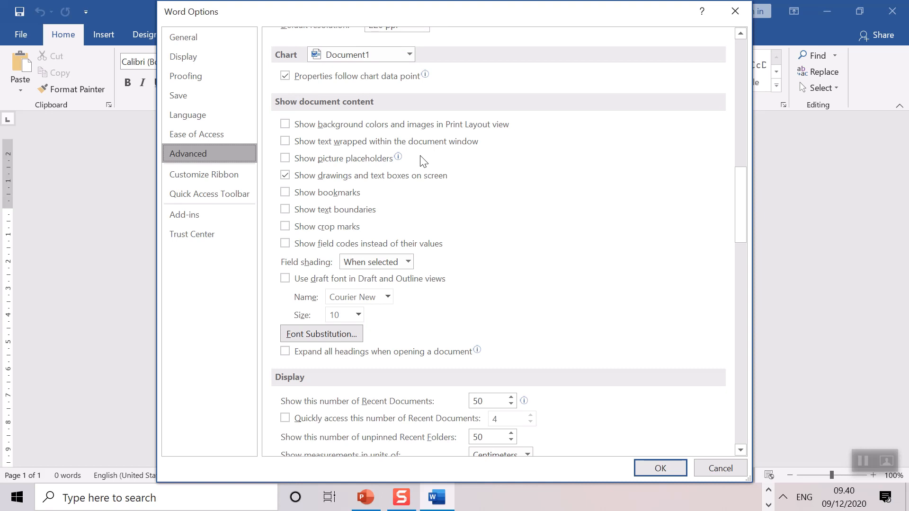
scroll(423, 161, "down", 4)
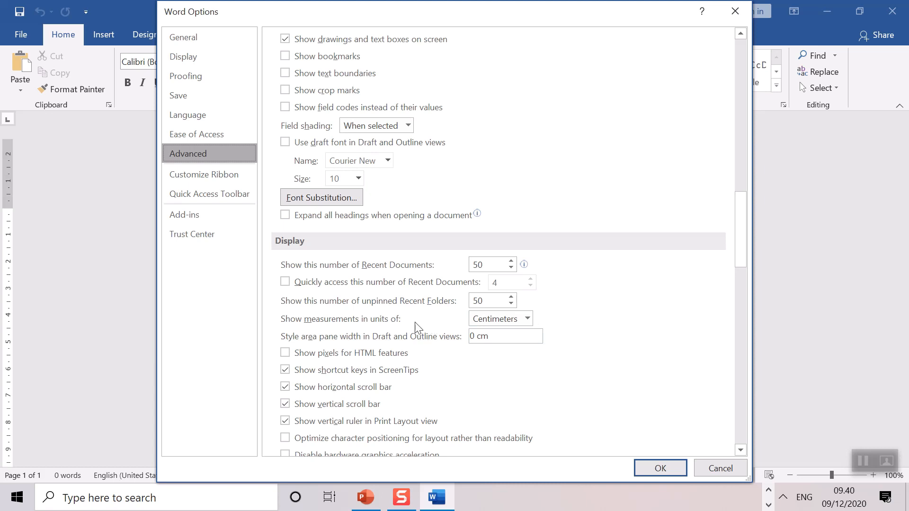
left_click(527, 319)
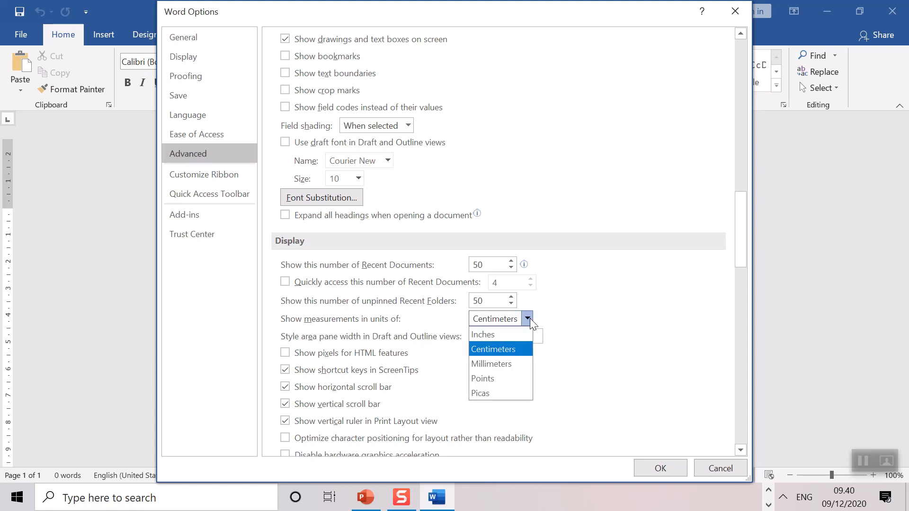
left_click(492, 335)
left_click(659, 468)
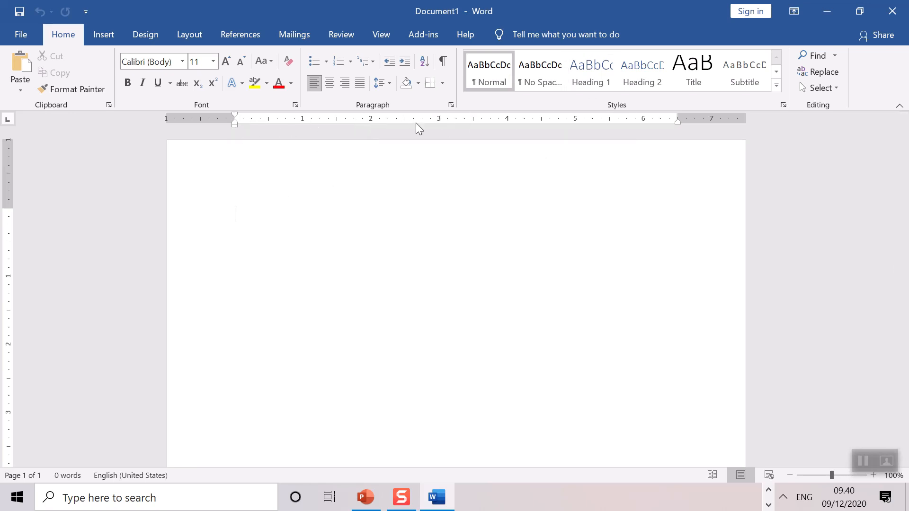
Step: In Word Options' Advanced settings, set the measurement units back to Centimeters
left_click(21, 34)
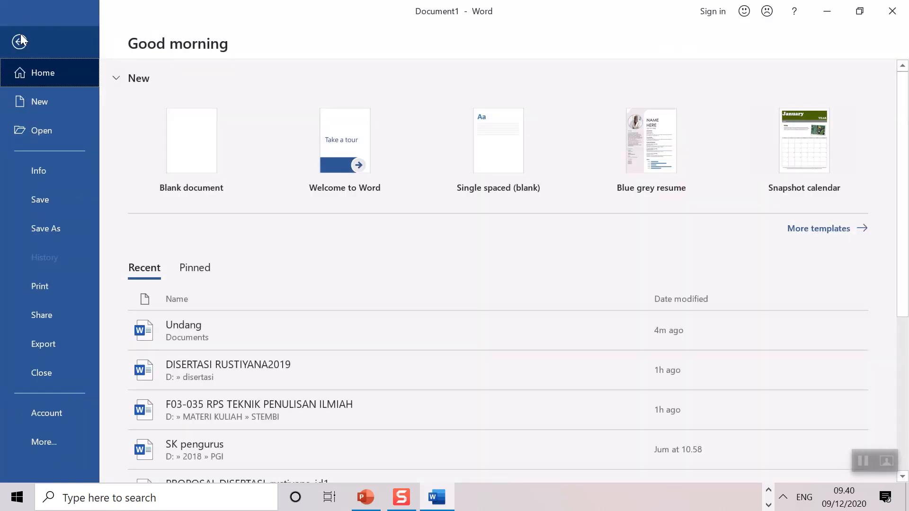
left_click(63, 444)
left_click(154, 446)
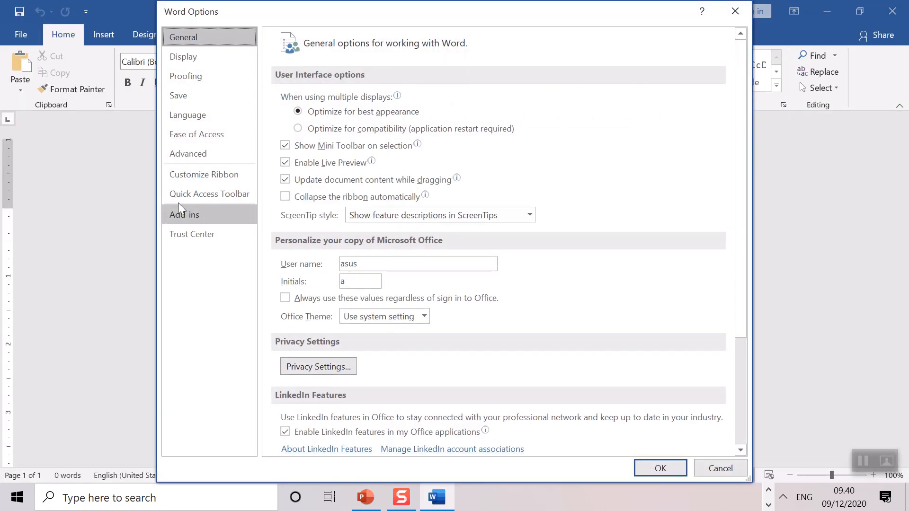
left_click(182, 154)
scroll(440, 223, "down", 9)
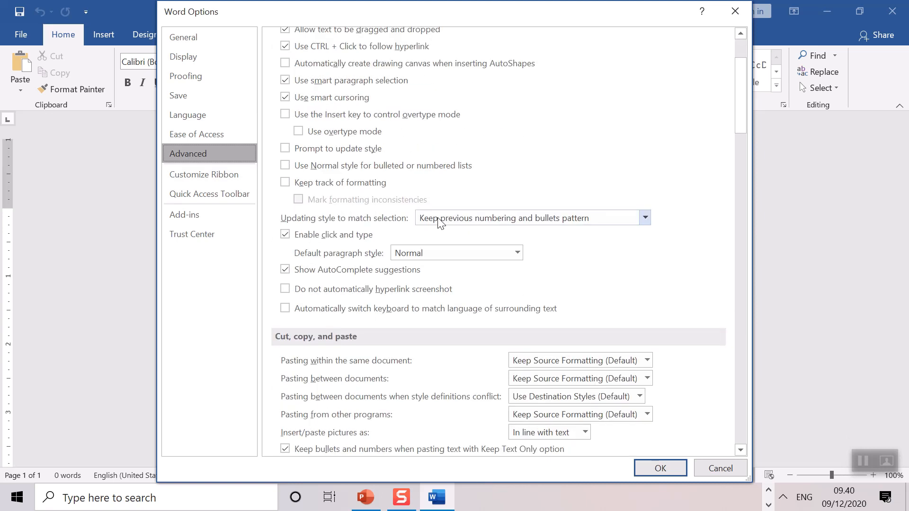
scroll(441, 222, "down", 8)
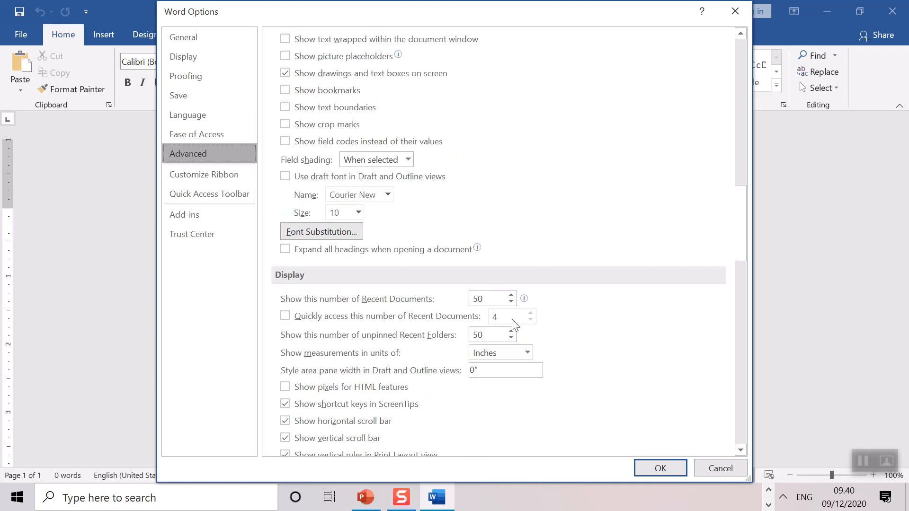
left_click(527, 353)
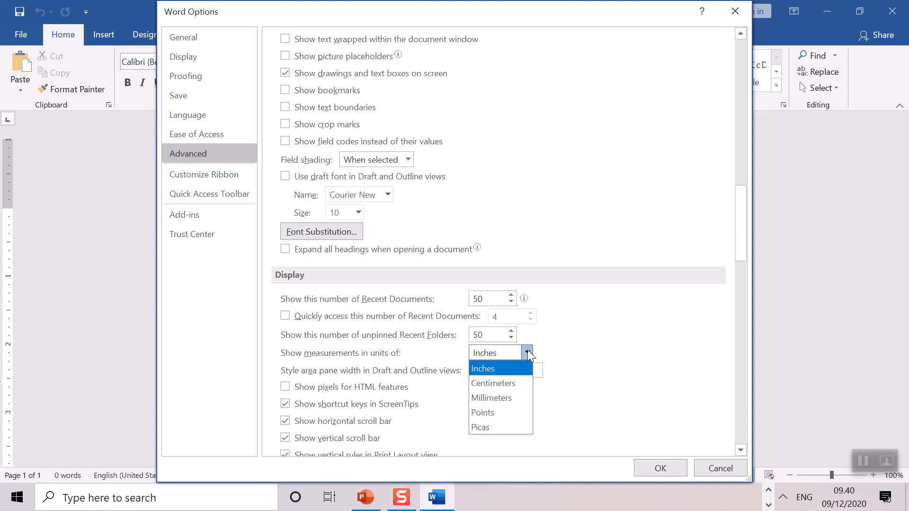
left_click(517, 383)
left_click(660, 469)
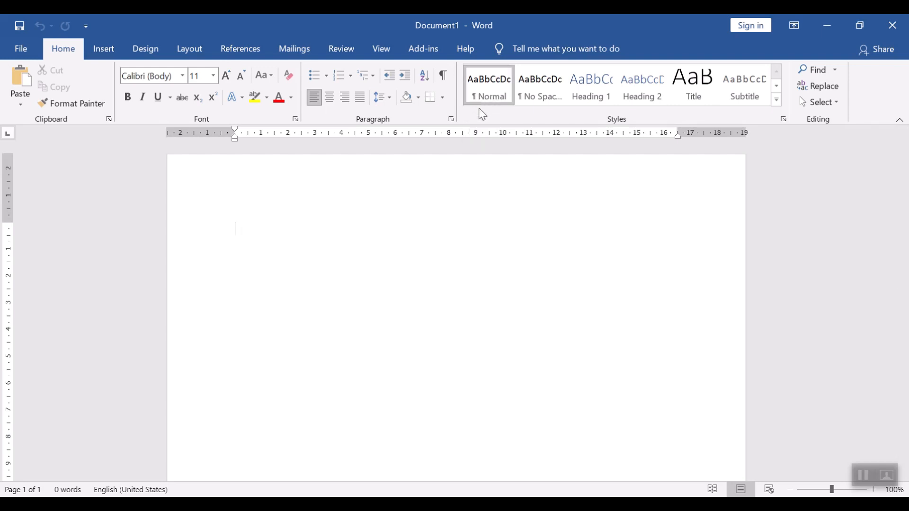
Step: Paste the copied text about teacher competence into the blank document
left_click(91, 51)
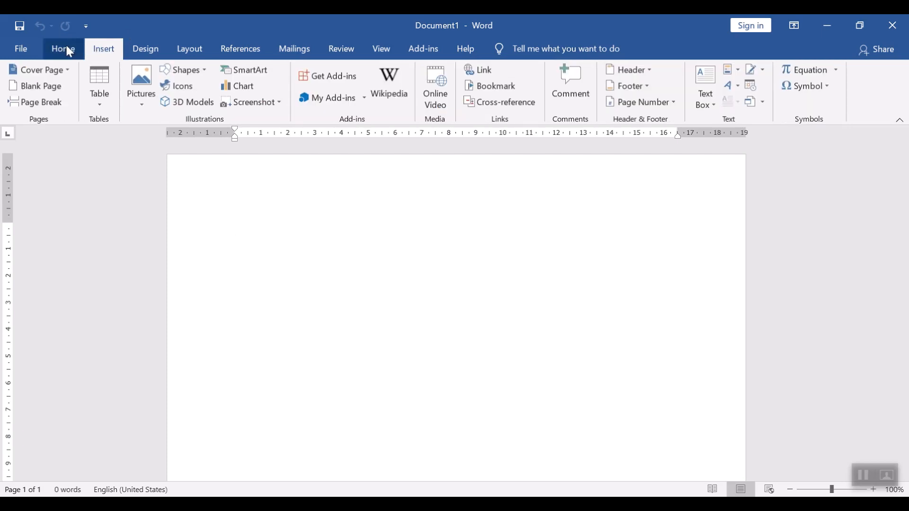
left_click(69, 51)
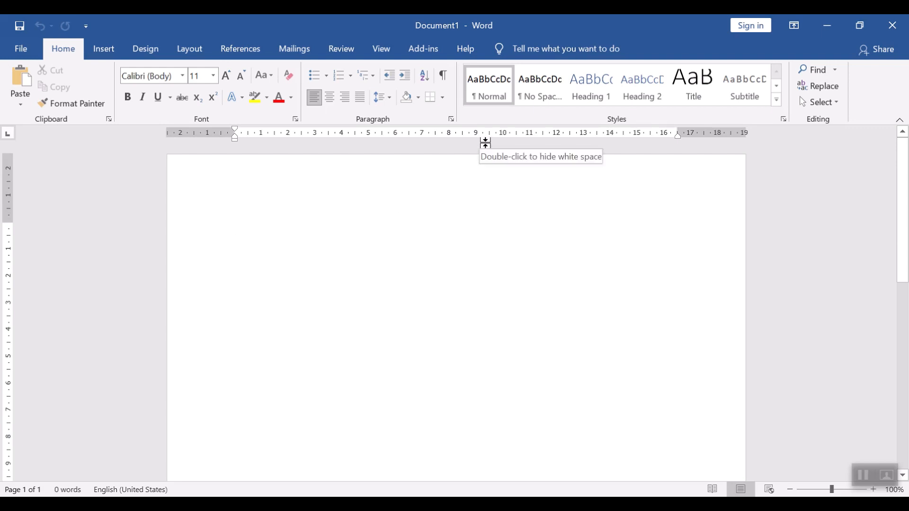
key("ctrl+v")
scroll(430, 236, "up", 7)
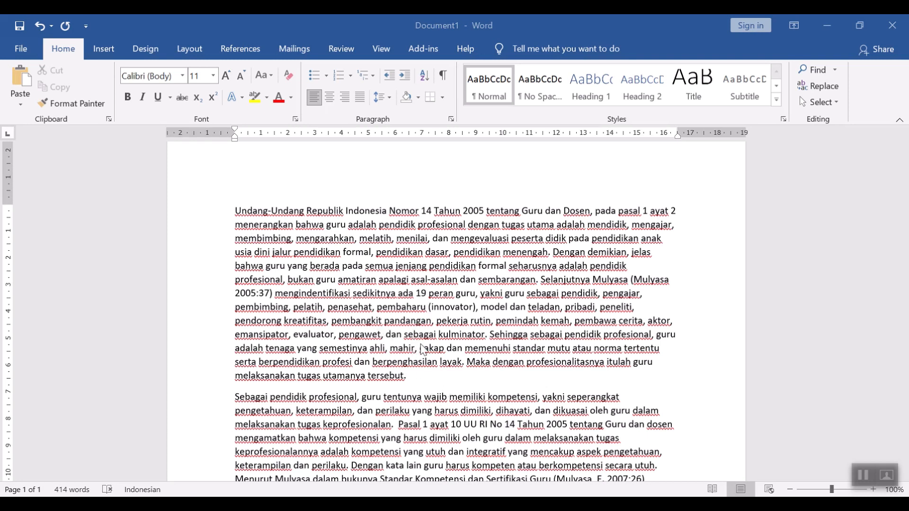
scroll(419, 340, "down", 1)
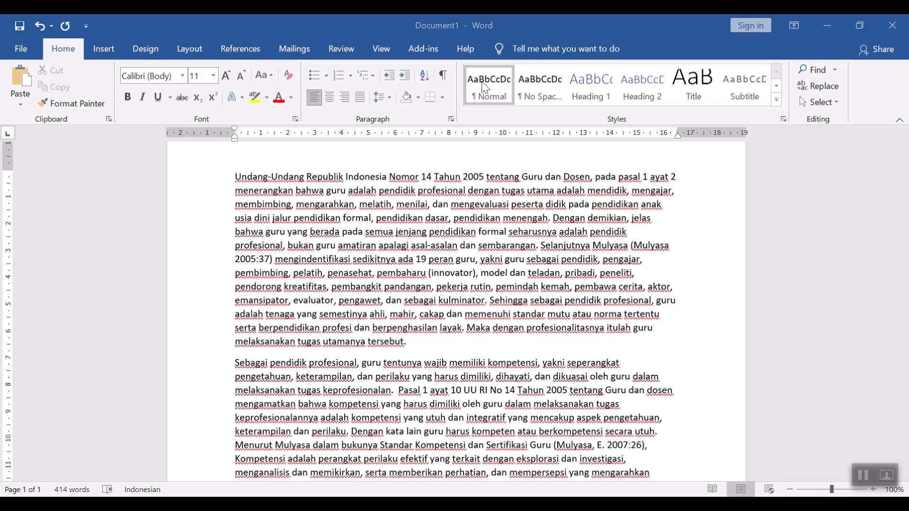
scroll(469, 244, "up", 1)
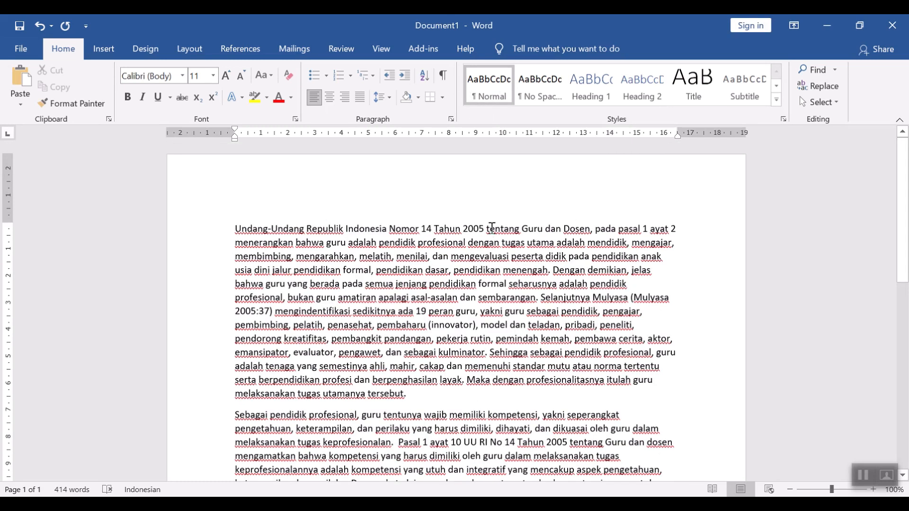
Step: Modify the Normal style to use Times New Roman at 12 pt
right_click(489, 95)
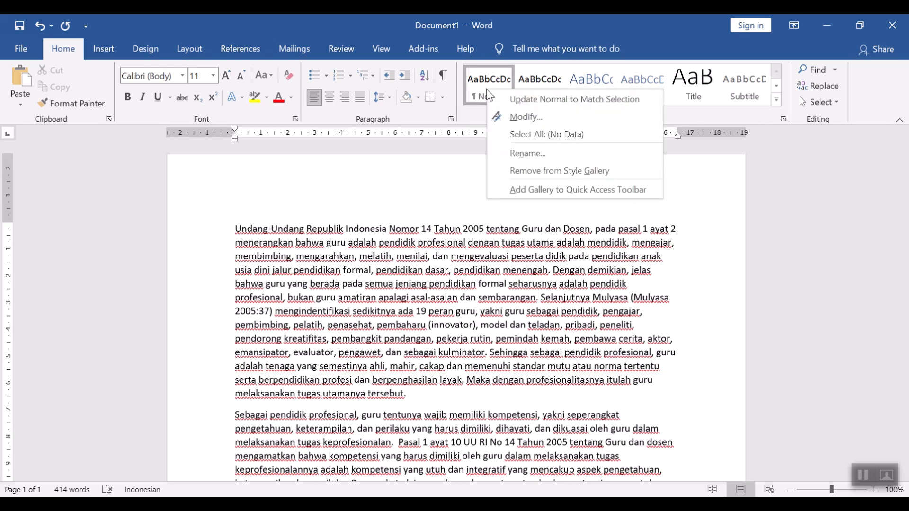
left_click(518, 118)
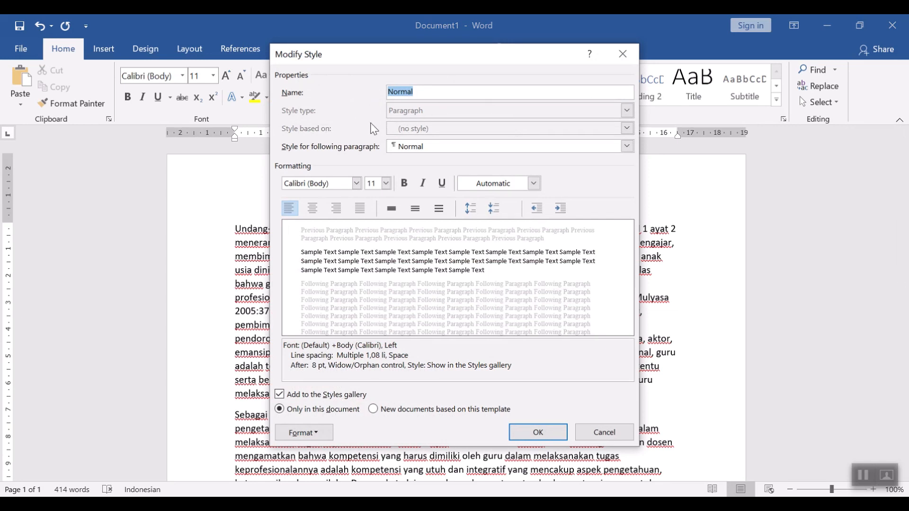
left_click(357, 183)
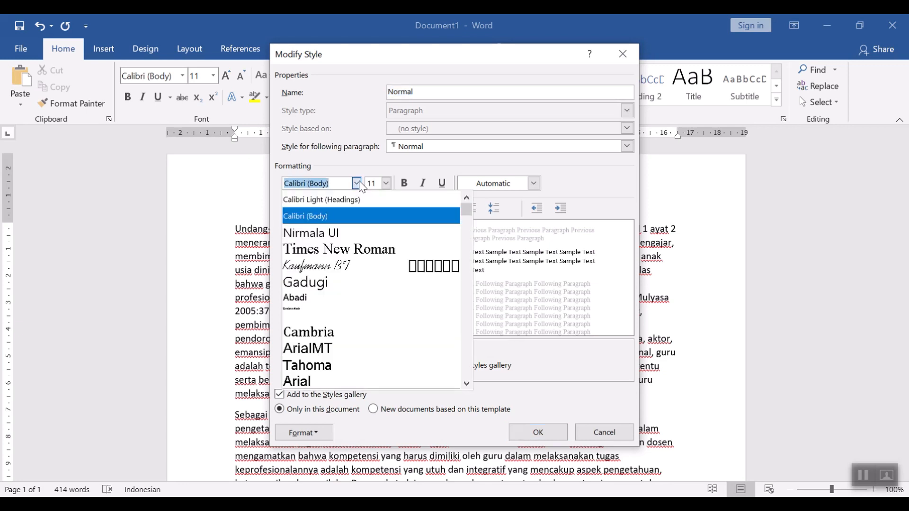
left_click(367, 249)
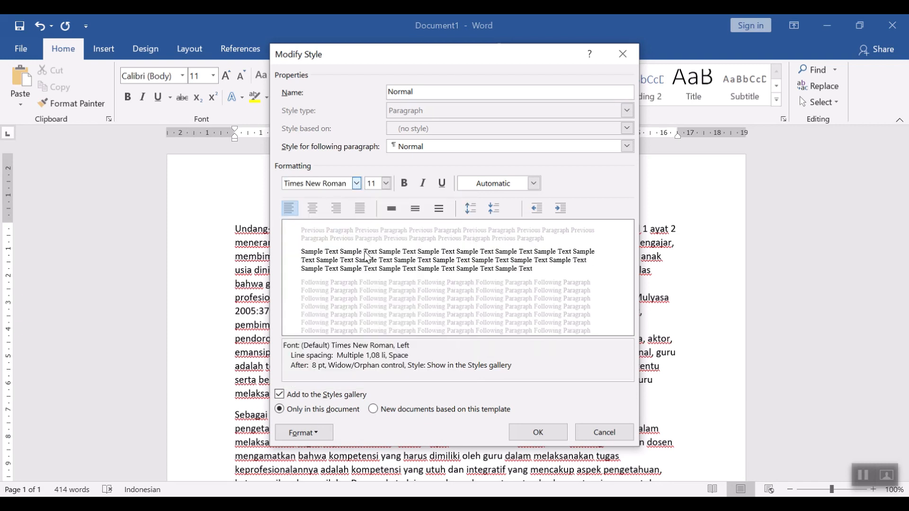
left_click(387, 184)
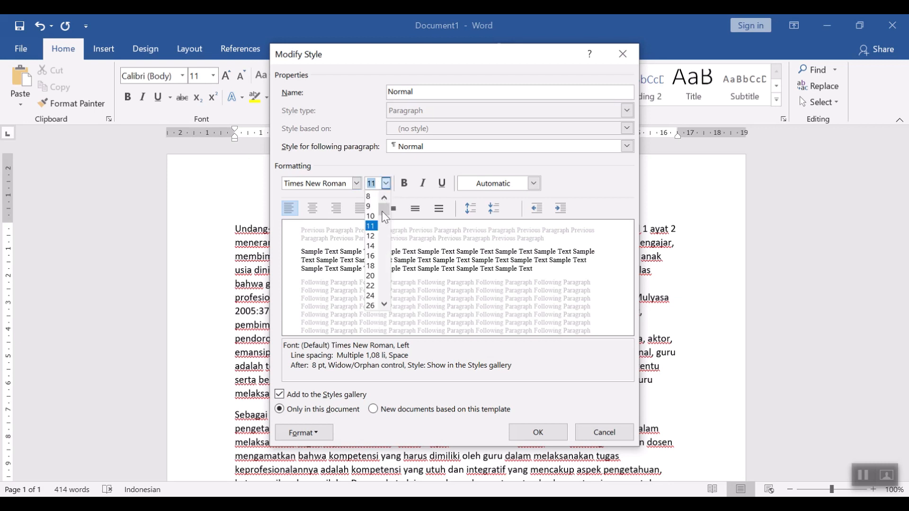
left_click(372, 236)
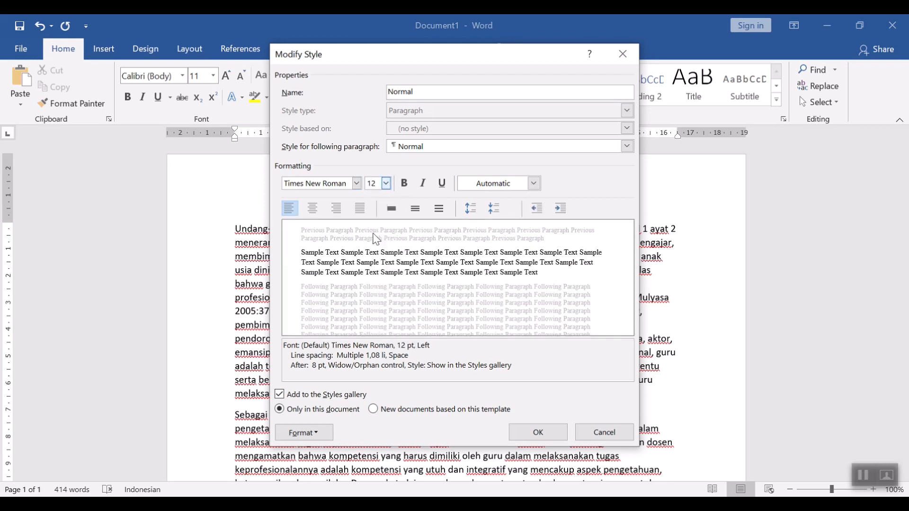
left_click(554, 441)
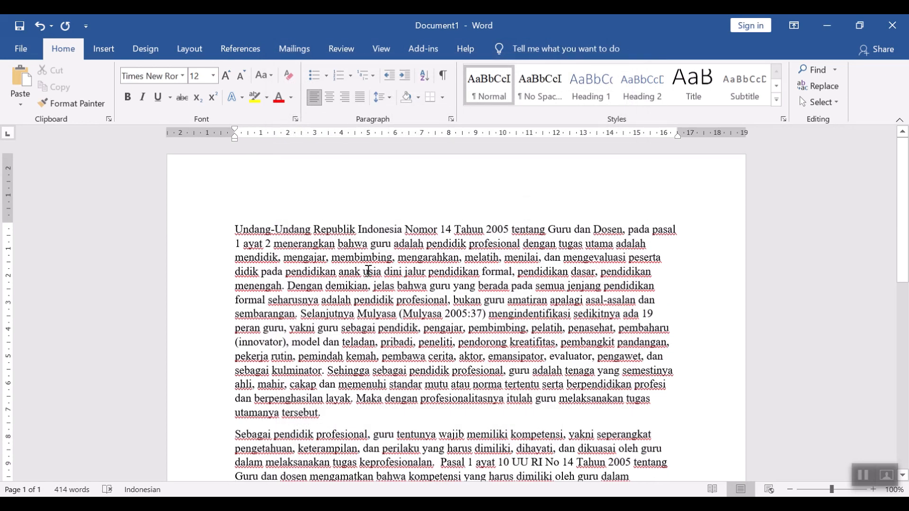
Step: Check the presentation's outline of steps and return to the Document1 window
scroll(288, 268, "down", 10)
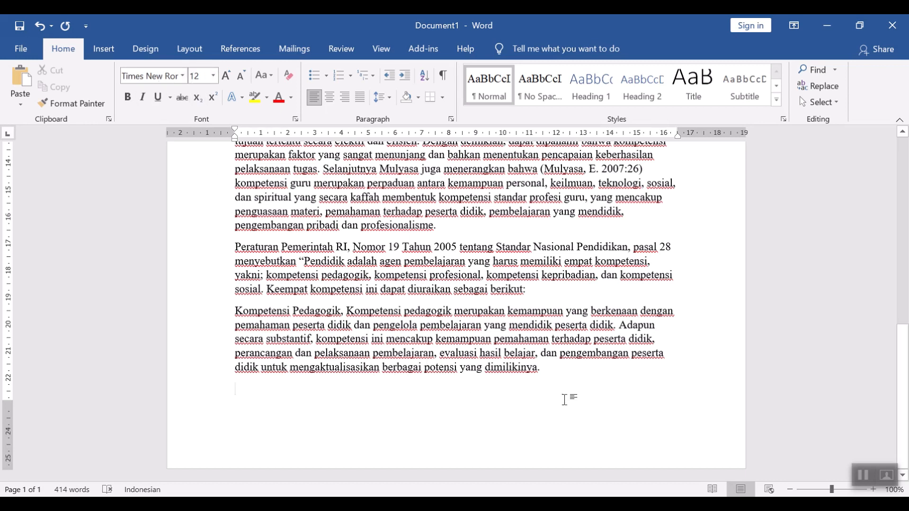
scroll(588, 391, "up", 7)
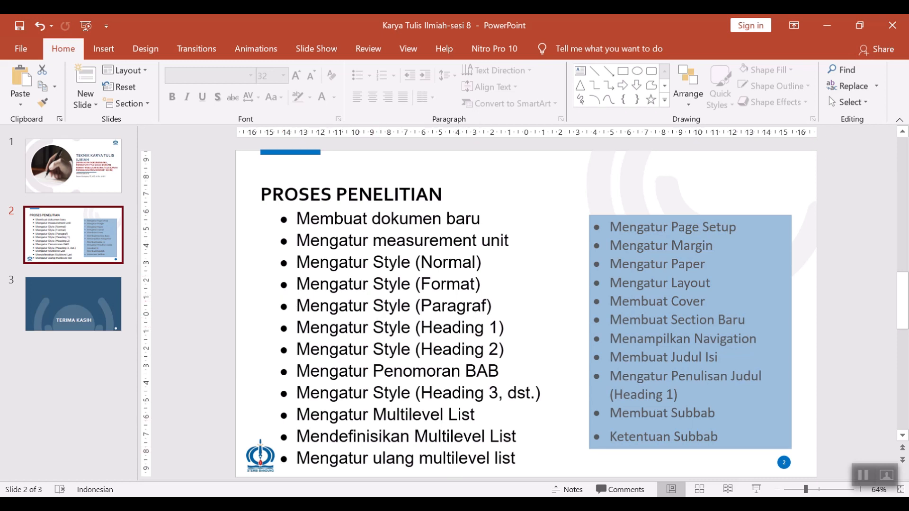
mouse_move(401, 504)
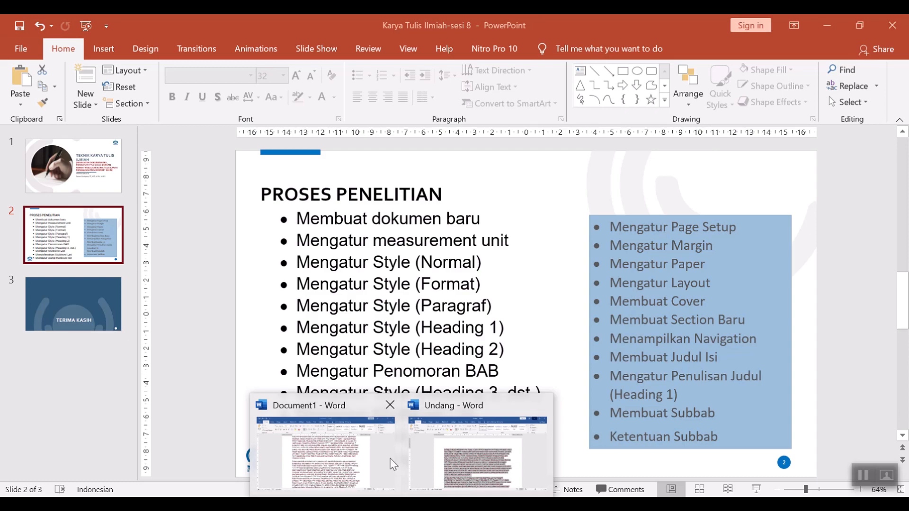
left_click(443, 466)
mouse_move(401, 504)
left_click(348, 453)
scroll(420, 314, "up", 8)
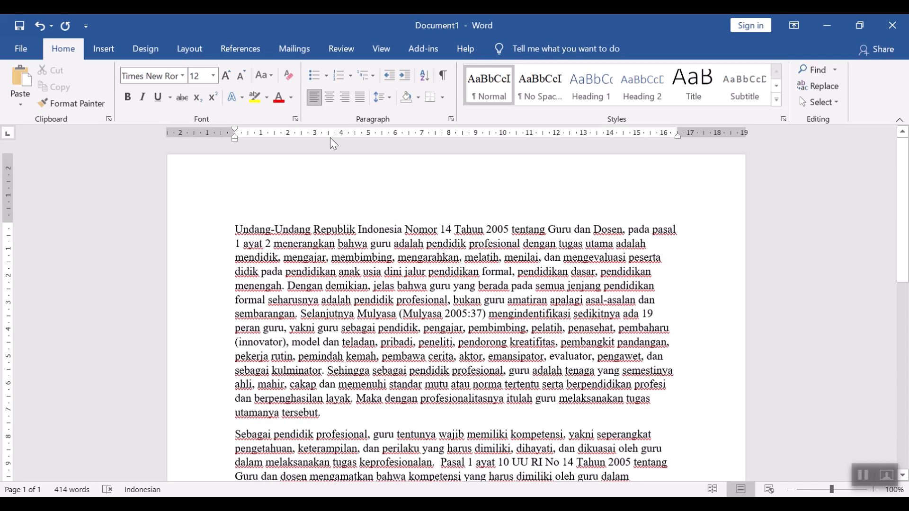
left_click(360, 98)
scroll(596, 355, "down", 8)
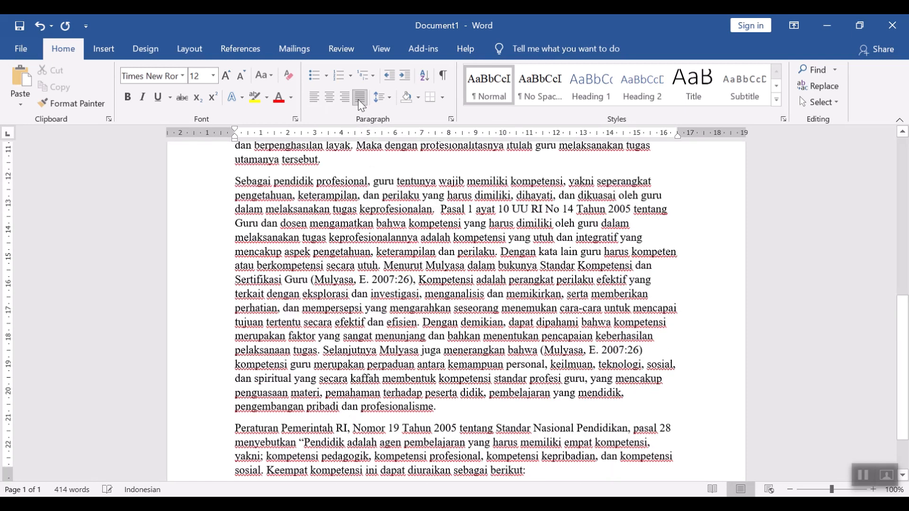
scroll(596, 355, "up", 5)
scroll(597, 355, "up", 5)
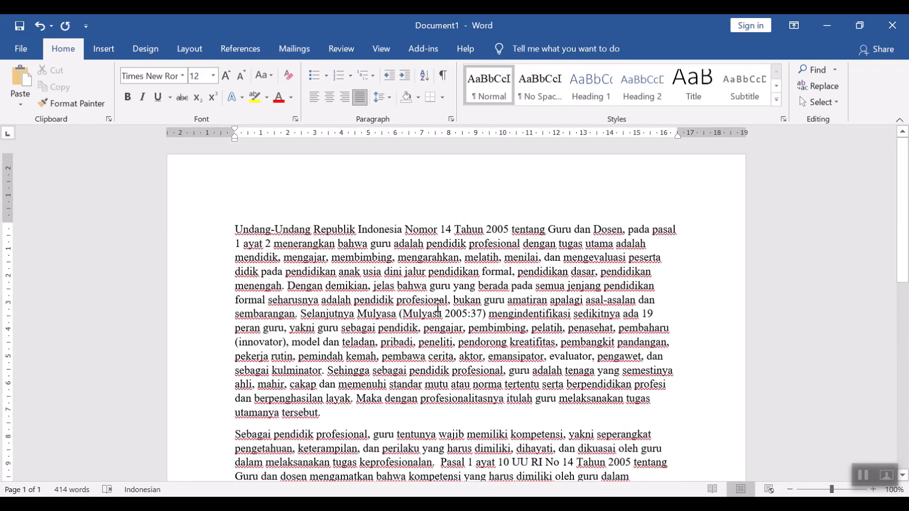
left_click(387, 229)
left_click(361, 98)
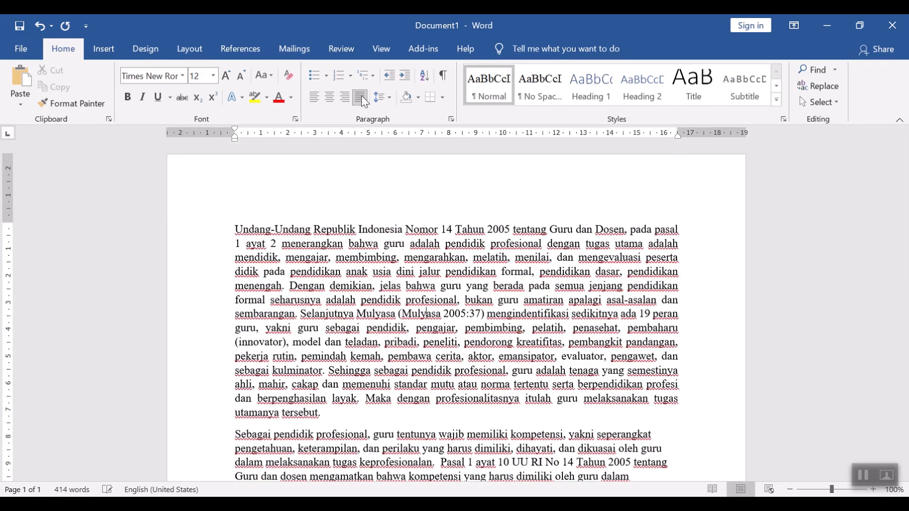
left_click(314, 98)
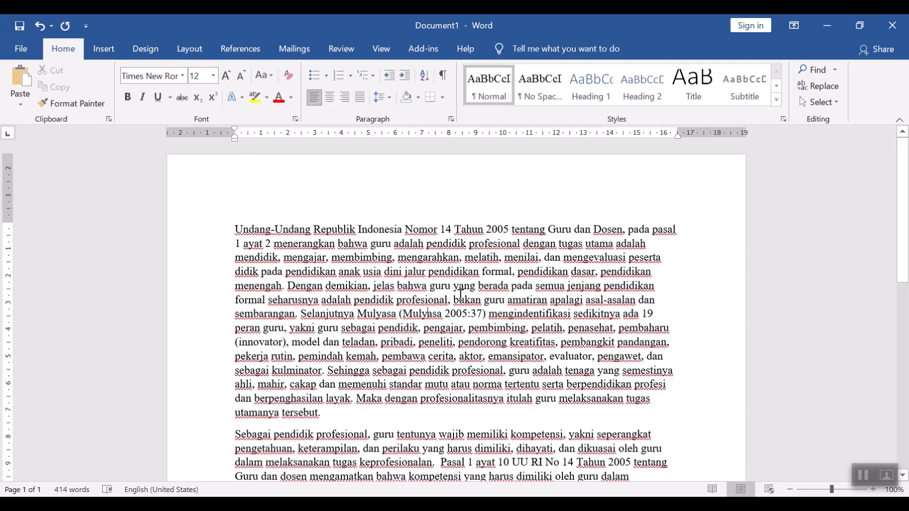
Step: Modify the Normal style to justified alignment with 1.5 lines line spacing
right_click(493, 98)
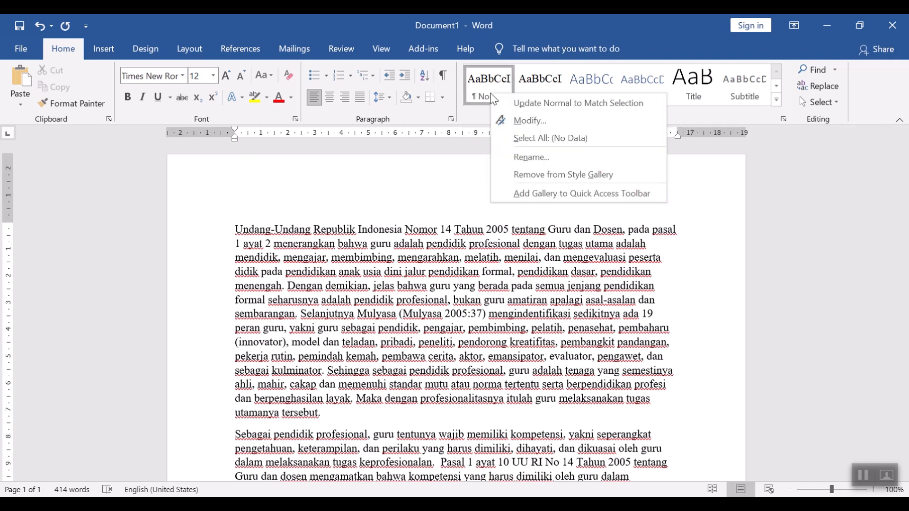
left_click(517, 118)
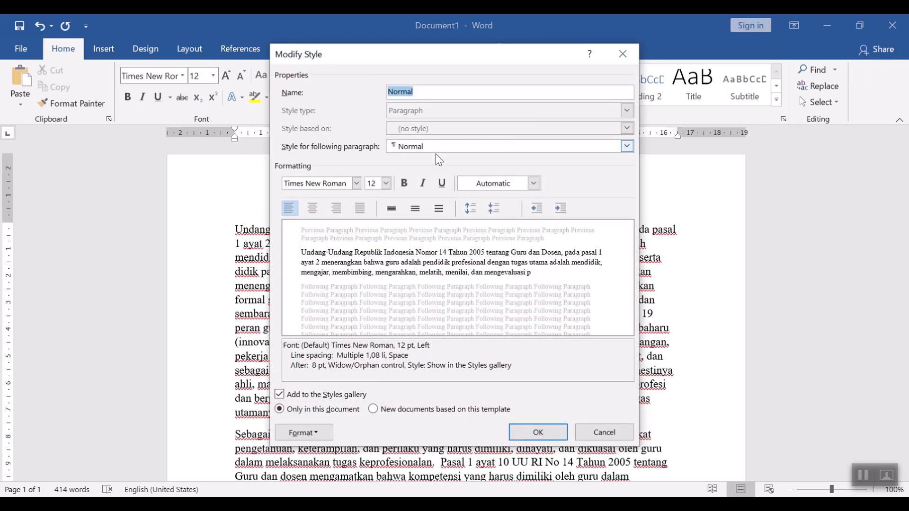
left_click(361, 209)
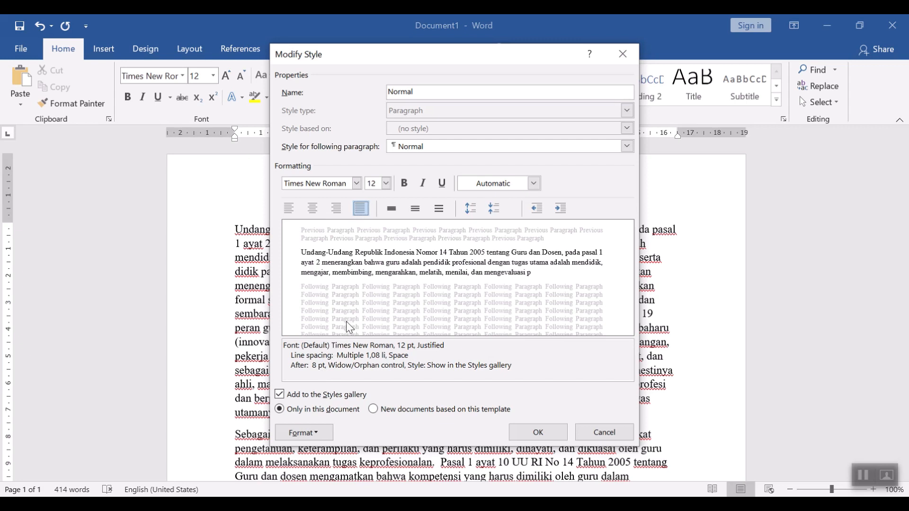
left_click(315, 432)
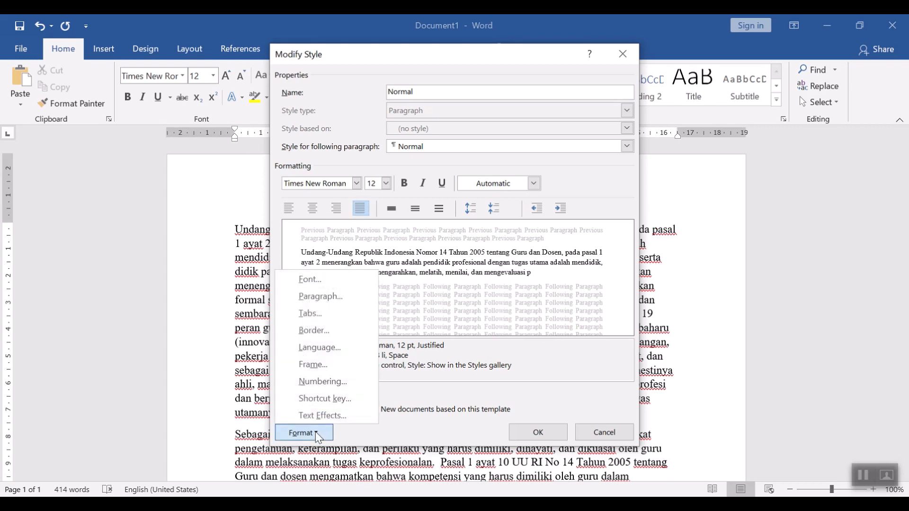
left_click(330, 298)
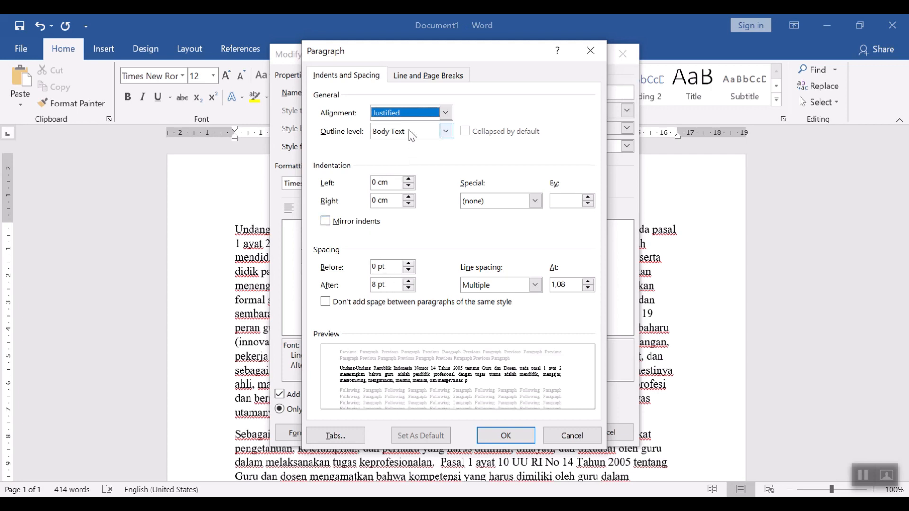
left_click(533, 287)
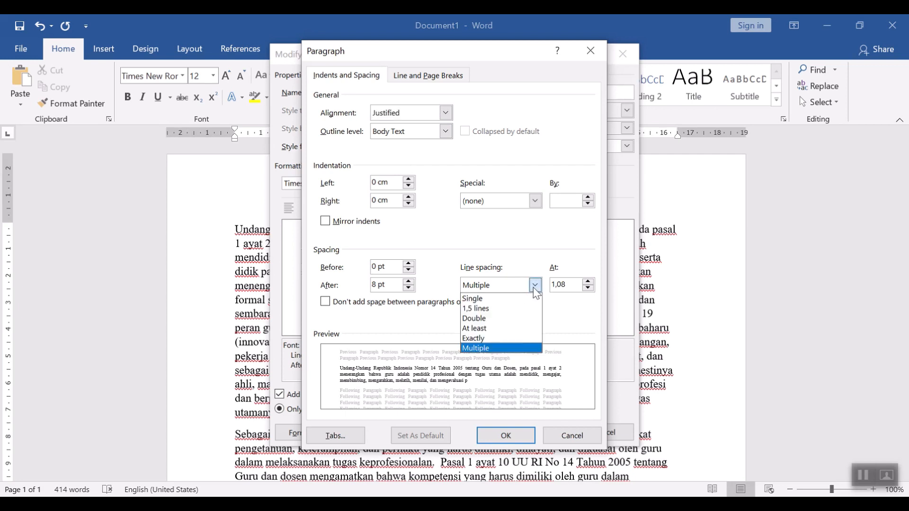
left_click(483, 308)
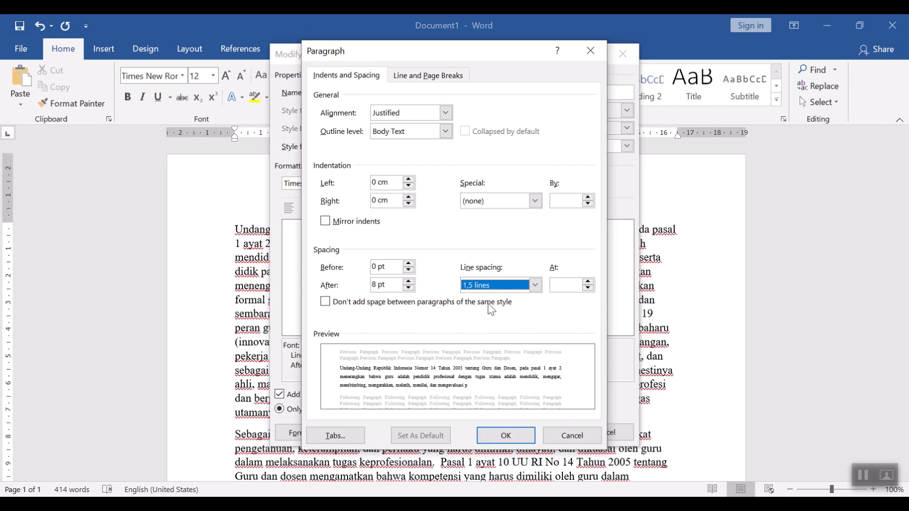
left_click(506, 435)
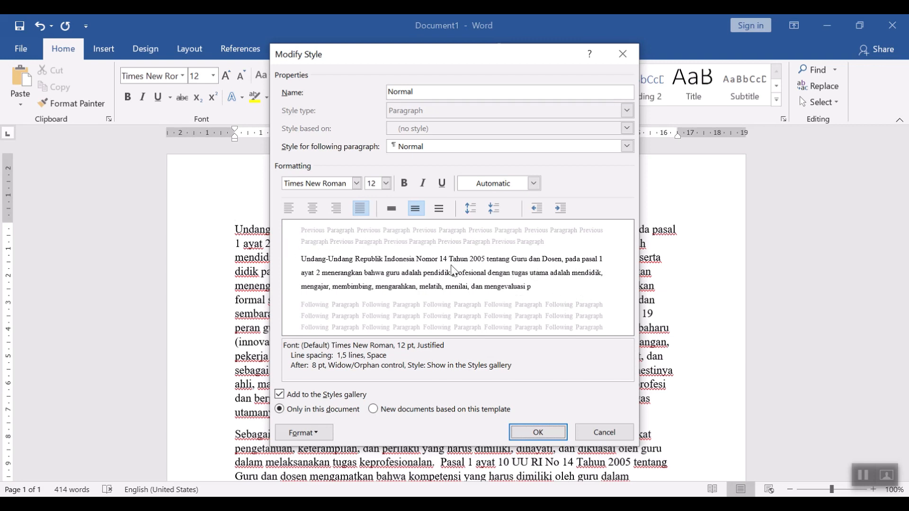
left_click(555, 430)
Step: Scroll through the document to review the reformatted text
left_click(469, 265)
key("ctrl+j")
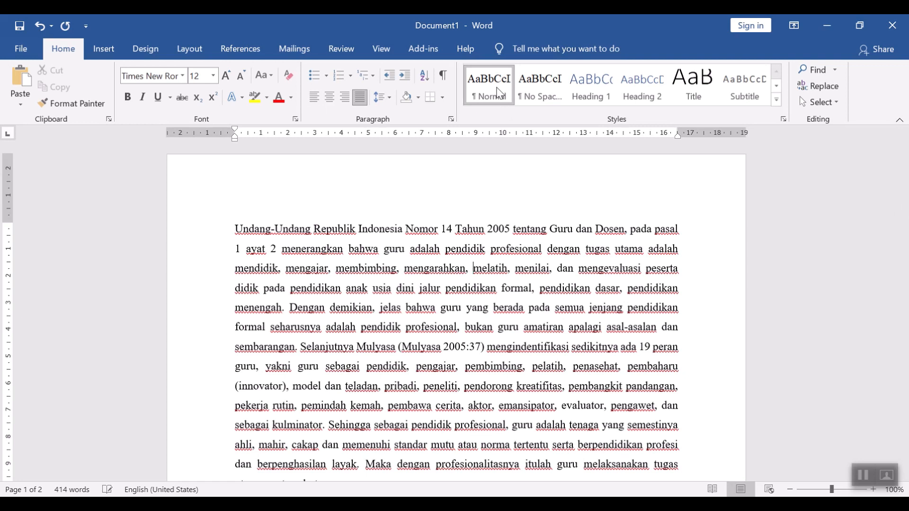
scroll(523, 284, "down", 3)
scroll(522, 284, "up", 1)
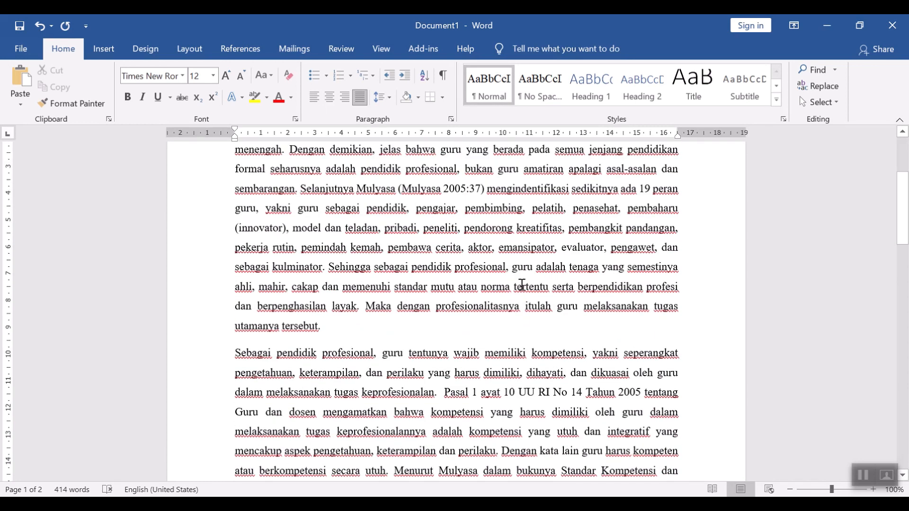
scroll(522, 284, "up", 2)
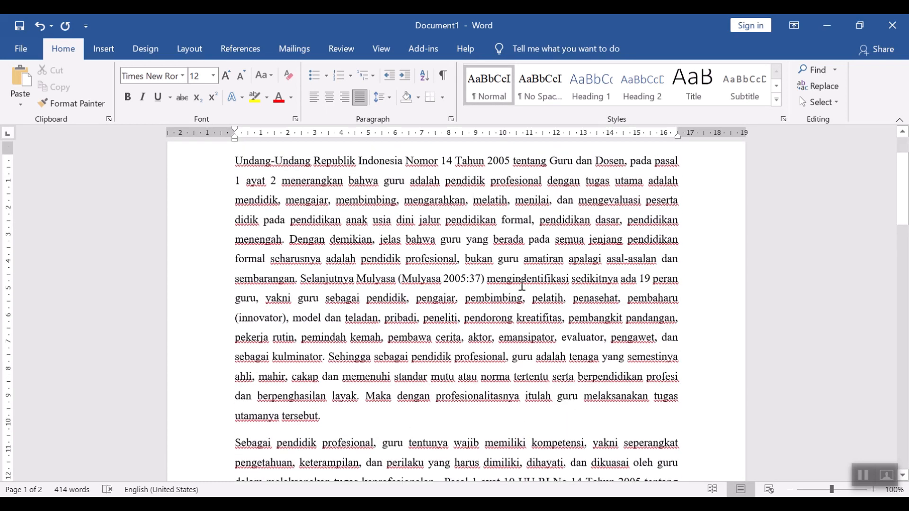
scroll(521, 285, "down", 12)
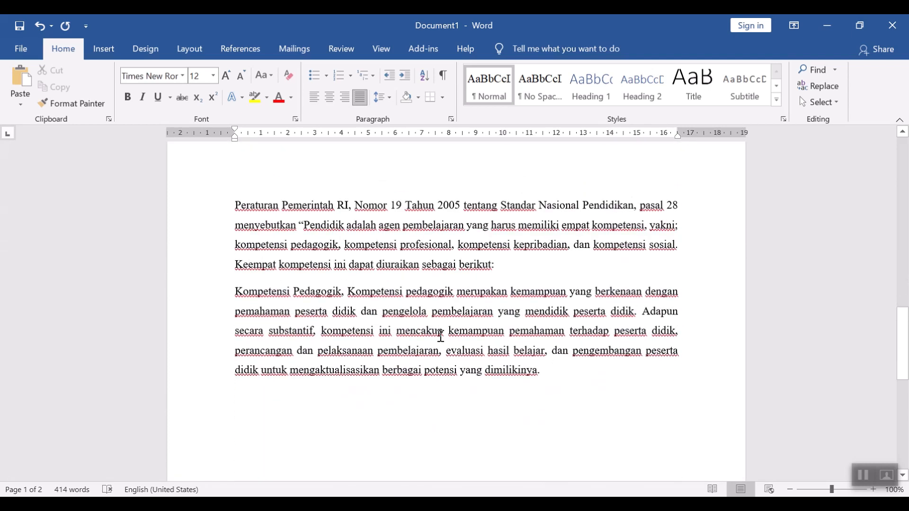
scroll(473, 332, "up", 9)
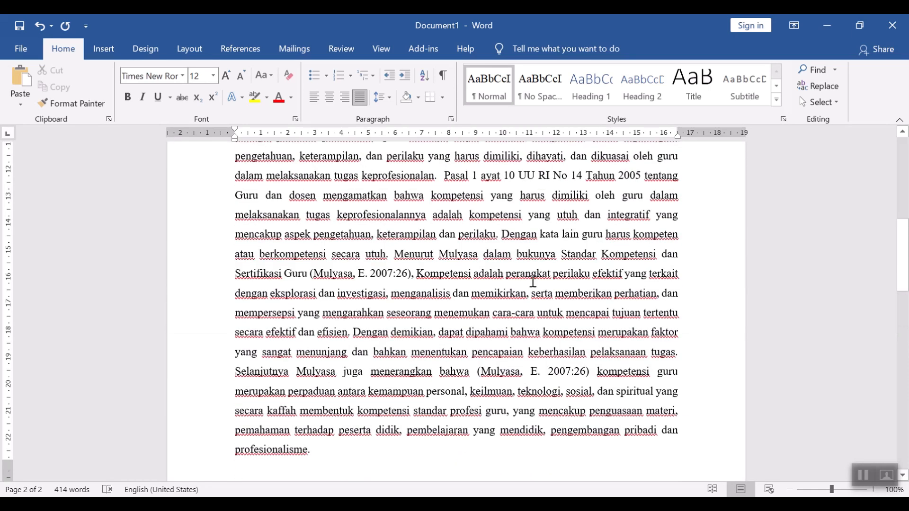
scroll(533, 283, "up", 3)
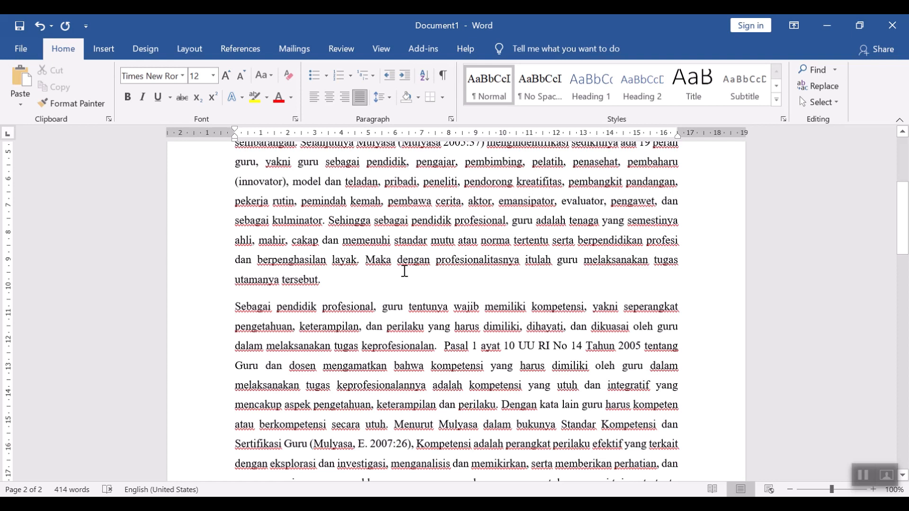
scroll(405, 271, "up", 3)
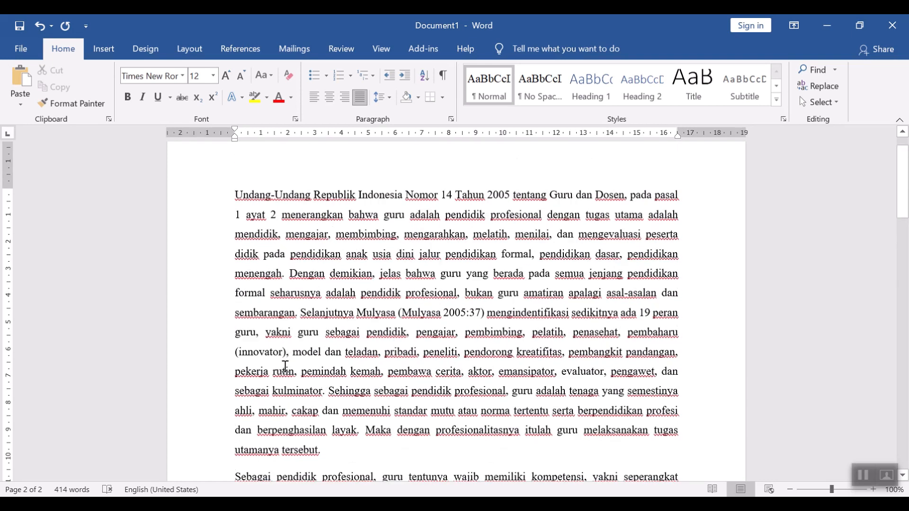
left_click(865, 478)
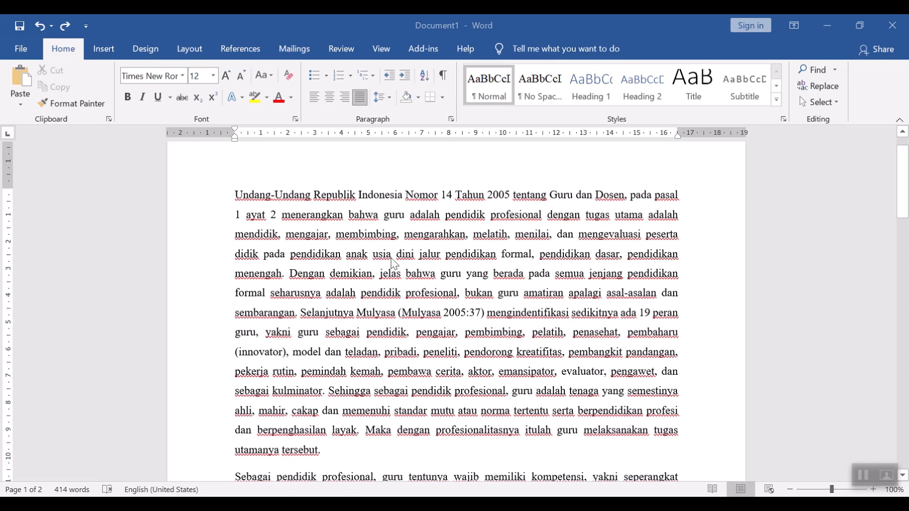
Step: Delete all the text in the document
key("ctrl+a")
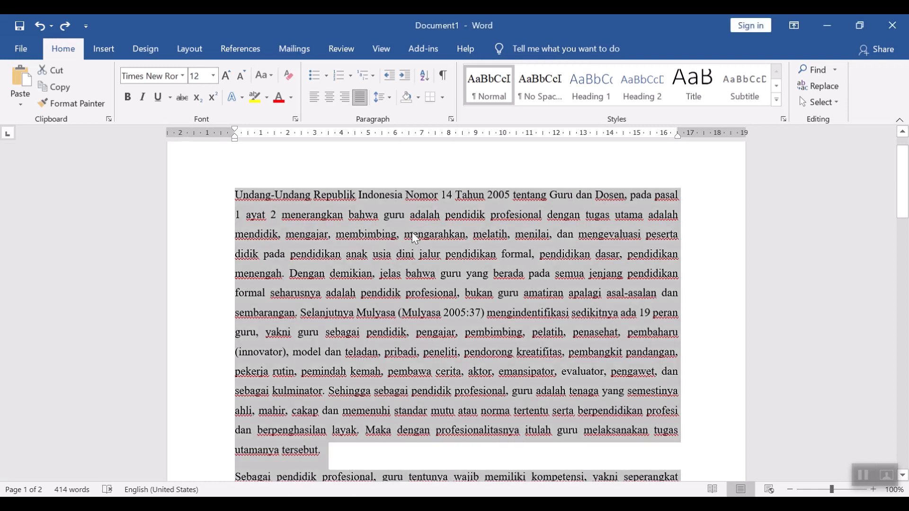
key("Delete")
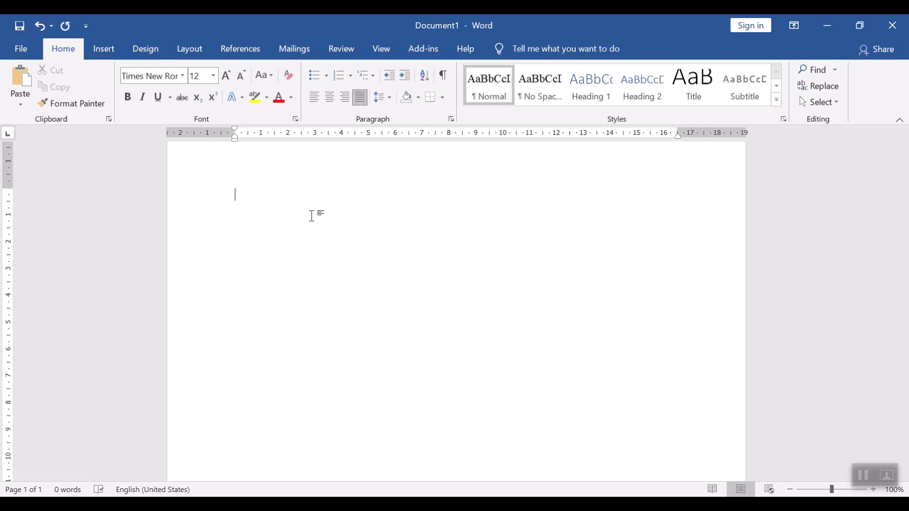
Step: Type Kata pengantar on the first line and start a new paragraph
type("kata pengata")
key("BackSpace")
key("BackSpace")
type("ntar")
key("Return")
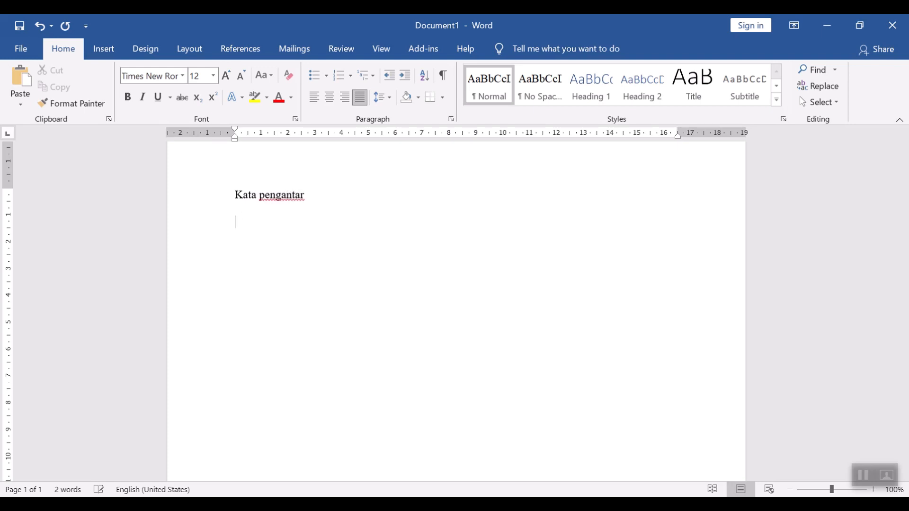
Step: Type the headings Daftar Isi, Daftar Tabel and Daftar Gambar on separate lines
type("daf")
key("BackSpace")
key("BackSpace")
key("BackSpace")
type("Daftar Isi")
key("Return")
type("Daftar")
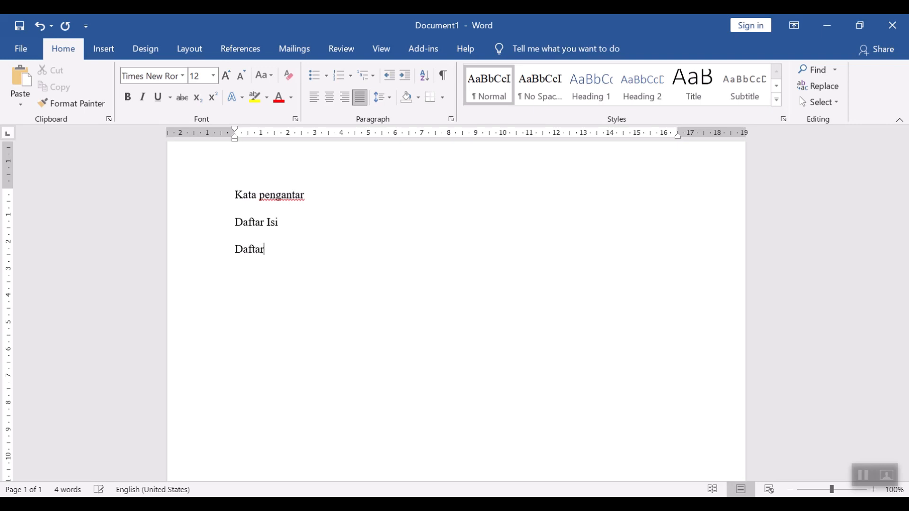
type(" Tabel")
key("Return")
type("Daftar Gam")
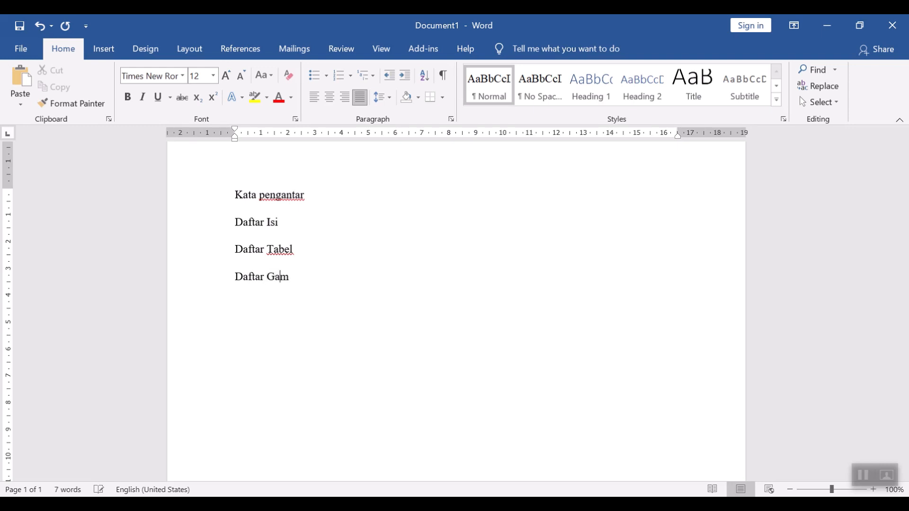
type("bar")
key("Return")
Step: Type the headings Pendahuluan, Kajian teori and Metodologi Penelitian on separate lines
type("Pendahuluan")
key("Return")
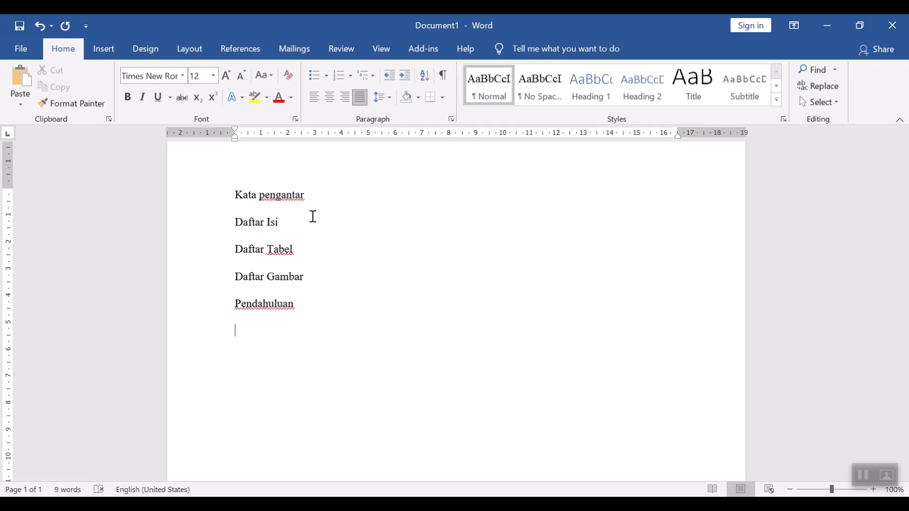
type("Kajian teori")
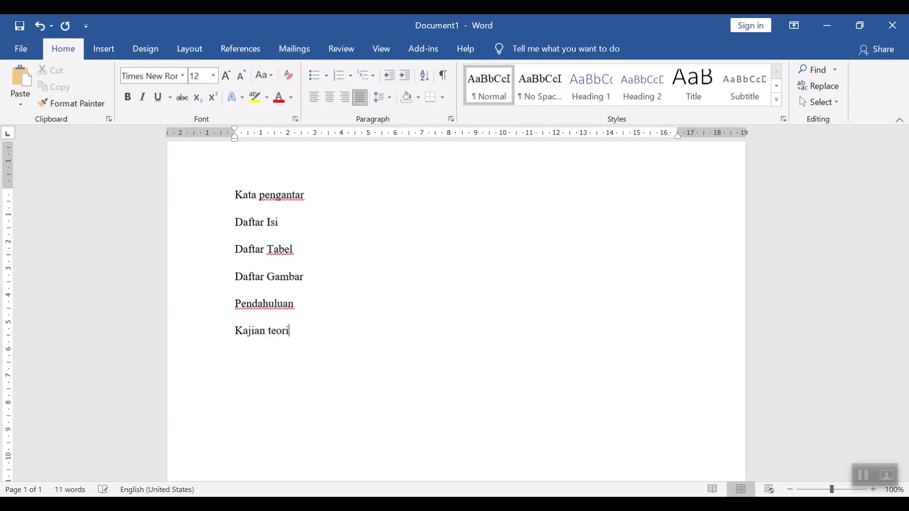
key("Return")
type("Metodologi Penleiti")
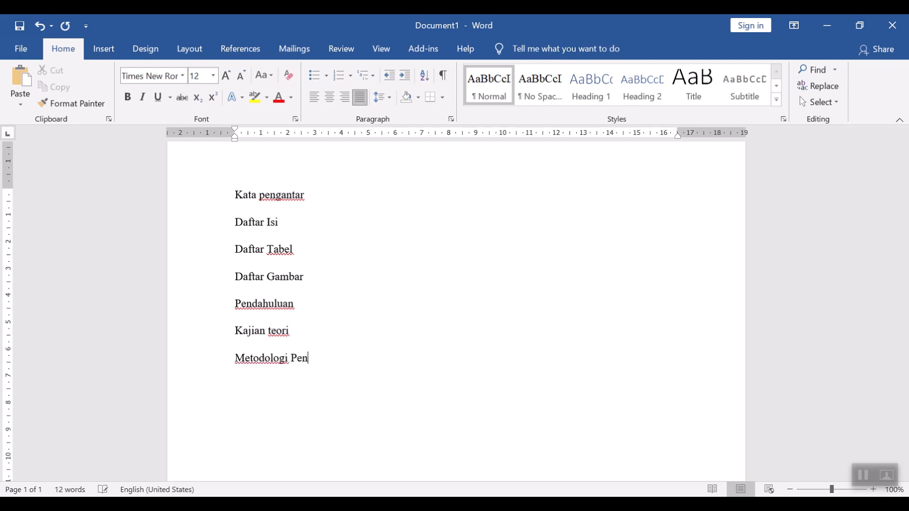
key("BackSpace")
key("BackSpace")
key("BackSpace")
key("BackSpace")
key("BackSpace")
type("elitian")
key("Return")
Step: Type the headings Hasil Penelitian and Penutup on separate lines
type("Hasil ")
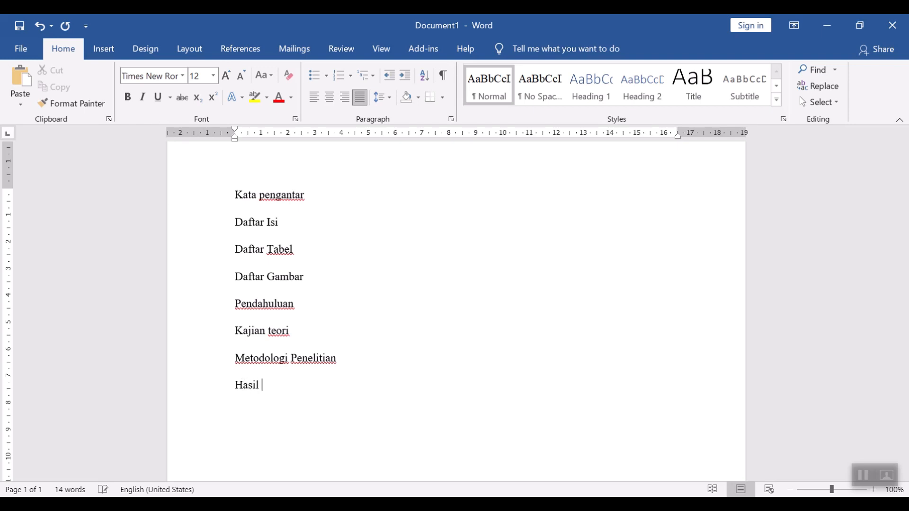
type("Penelitina")
key("BackSpace")
key("BackSpace")
type("an")
key("Return")
type("Kes")
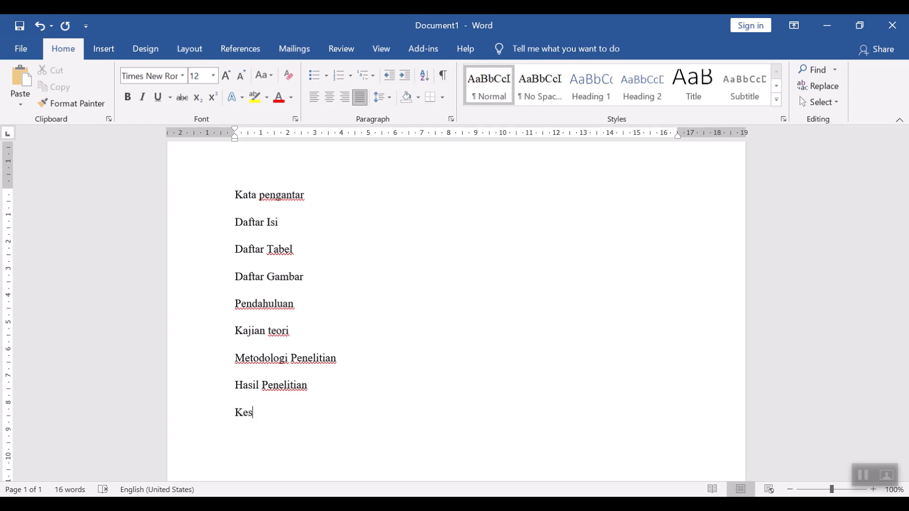
key("BackSpace")
key("BackSpace")
key("BackSpace")
type("Pemutup")
key("BackSpace")
key("BackSpace")
key("BackSpace")
key("BackSpace")
key("BackSpace")
type("nutup")
Step: Convert all the heading lines to uppercase
left_click_drag(282, 418, 207, 205)
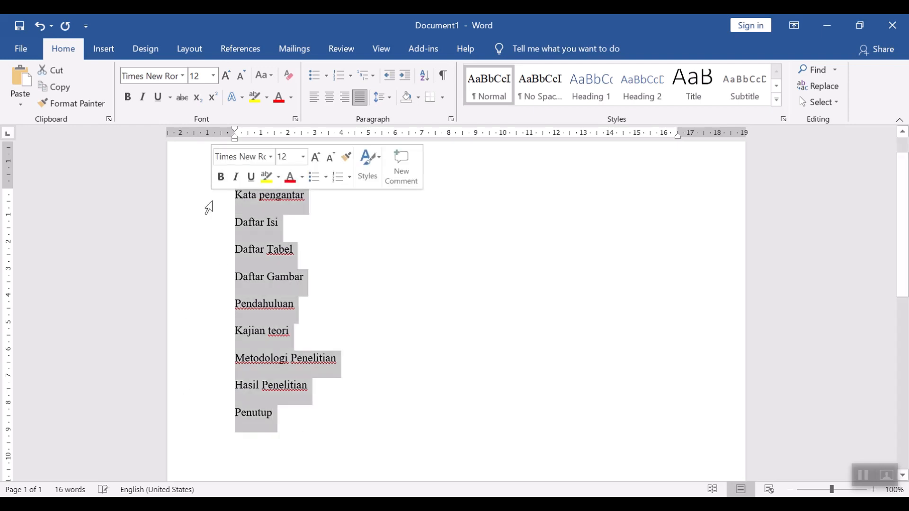
left_click(264, 75)
left_click(295, 126)
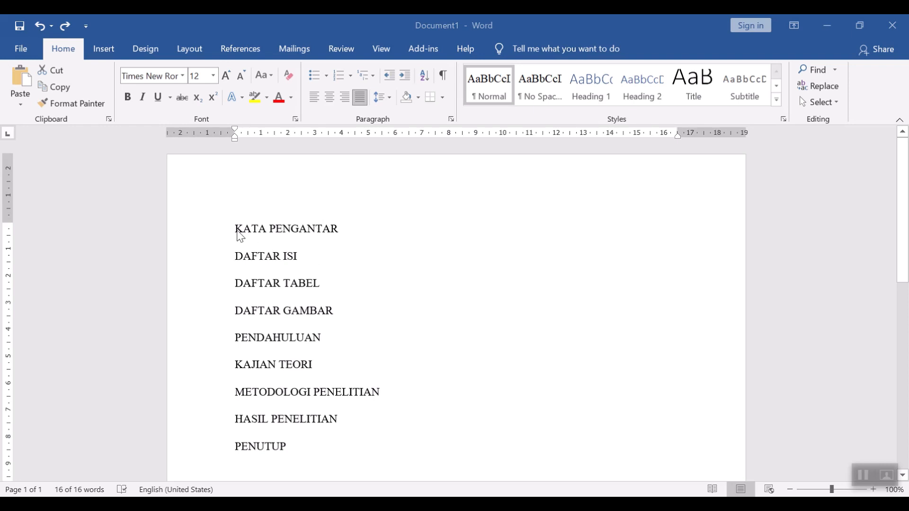
Step: Modify the Heading 1 style to Times New Roman, 14 pt, bold, with Automatic font colour
key("ctrl+a")
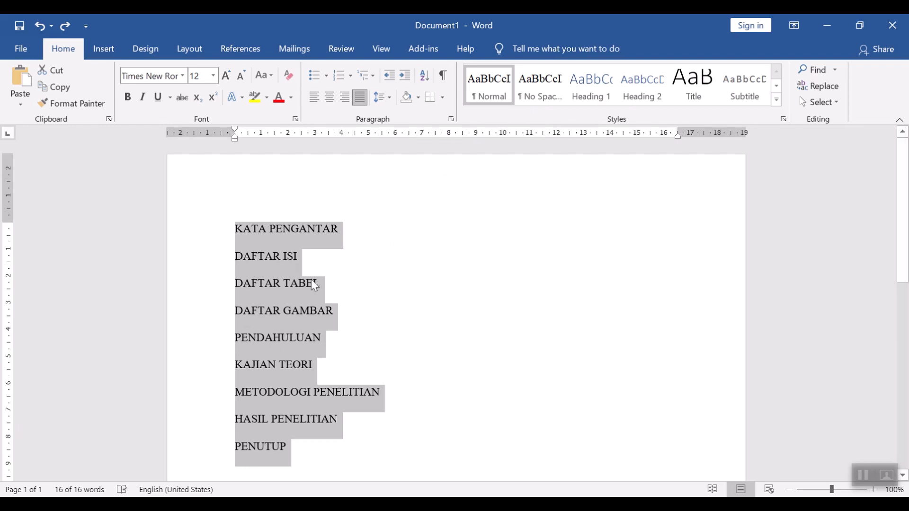
right_click(587, 99)
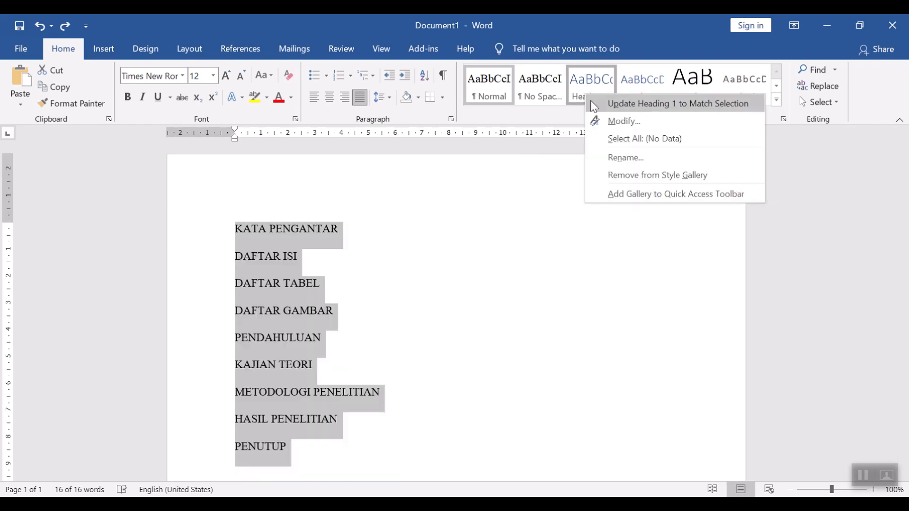
left_click(610, 124)
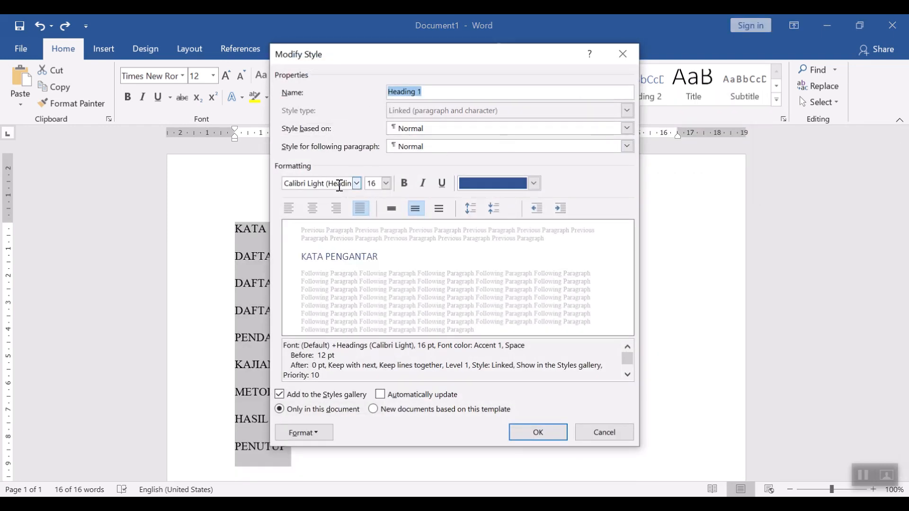
left_click(356, 184)
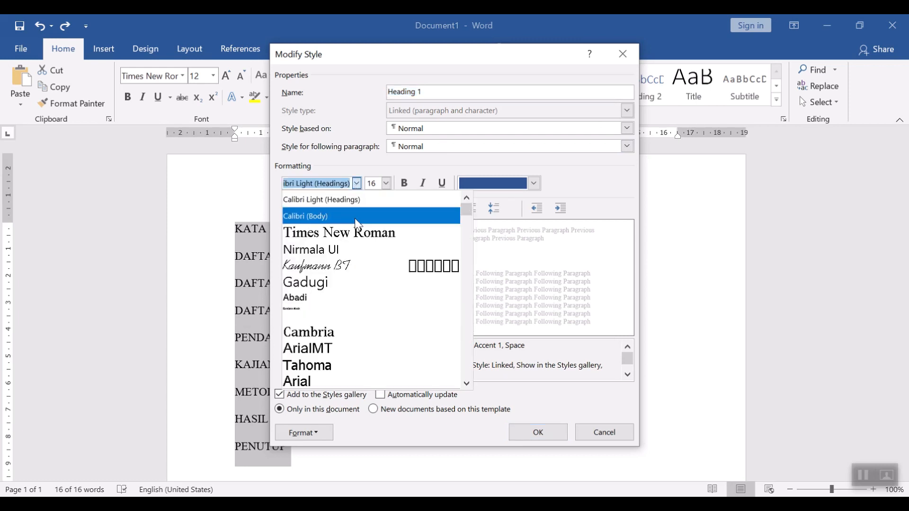
left_click(361, 235)
left_click(386, 185)
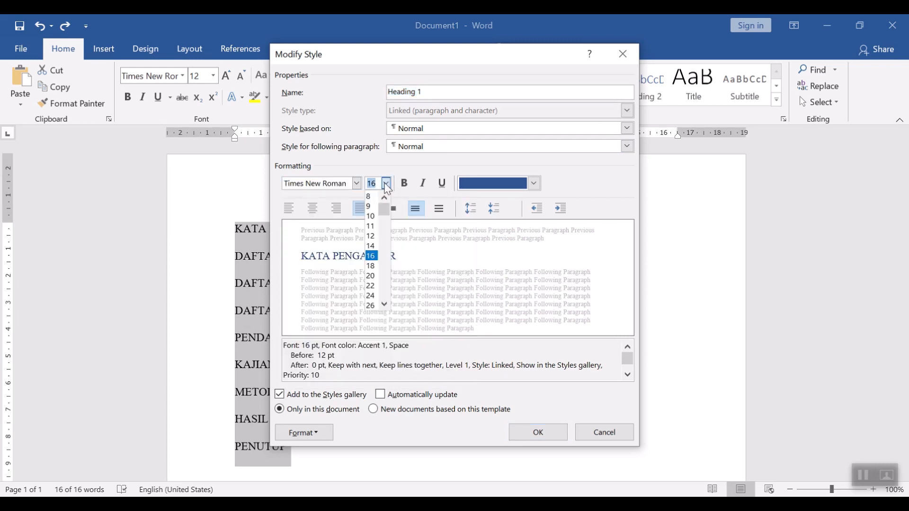
left_click(372, 246)
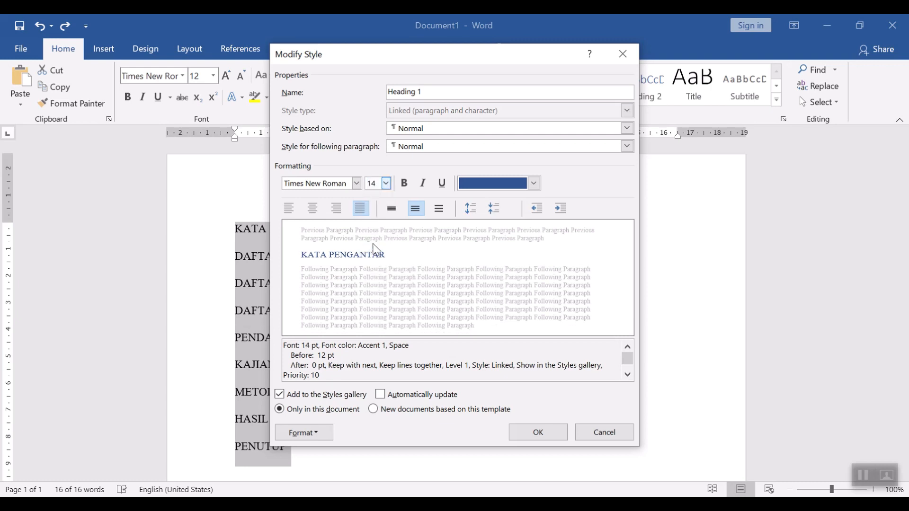
left_click(407, 185)
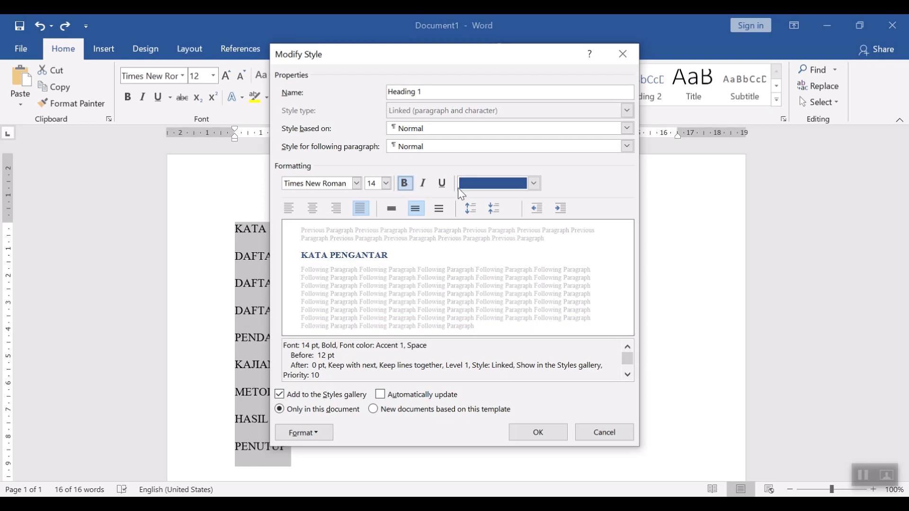
left_click(535, 184)
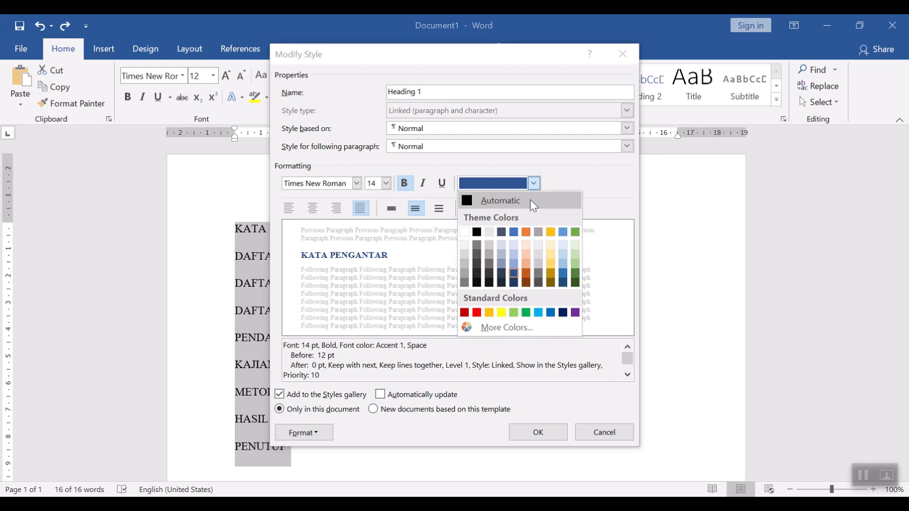
left_click(530, 200)
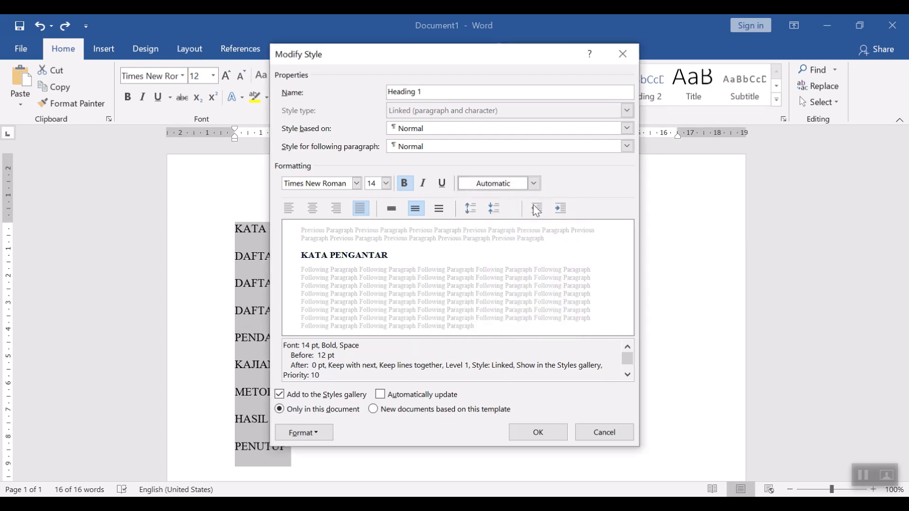
left_click(539, 433)
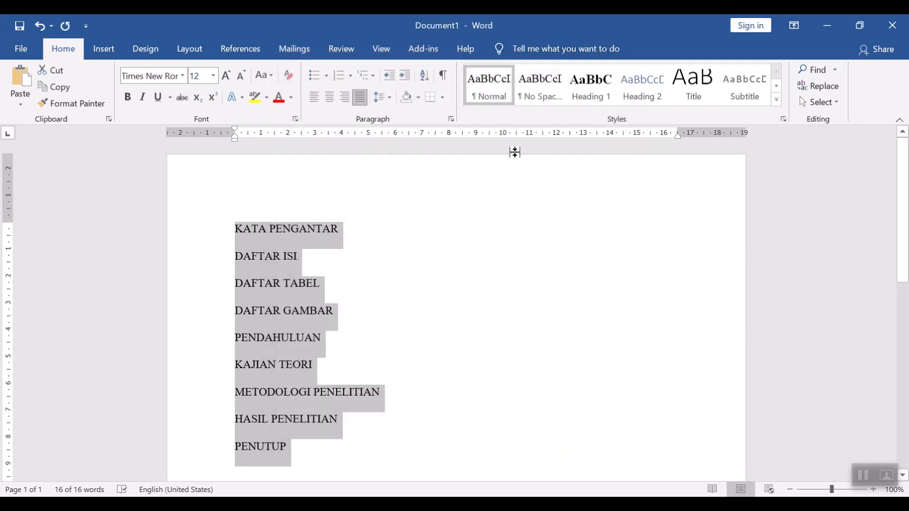
Step: Apply the Heading 1 style to all the heading lines
left_click(586, 88)
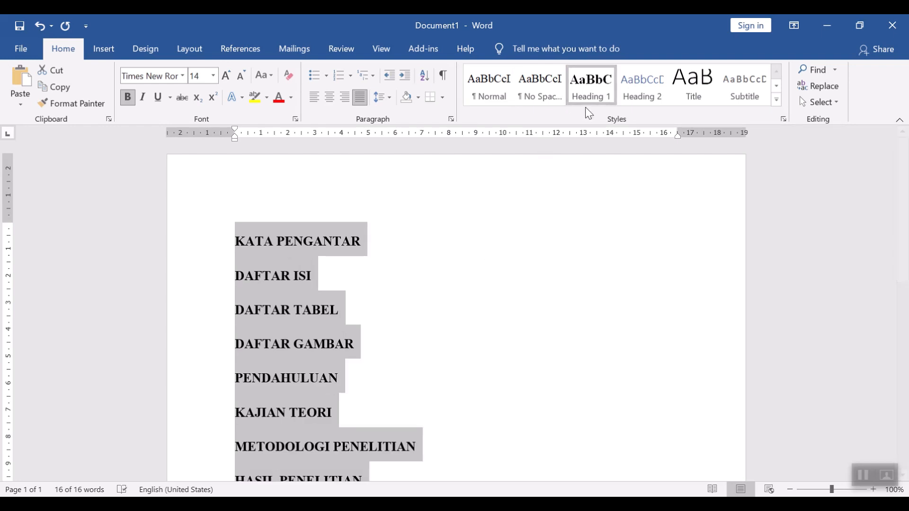
scroll(286, 268, "down", 1)
scroll(286, 267, "up", 1)
left_click(544, 243)
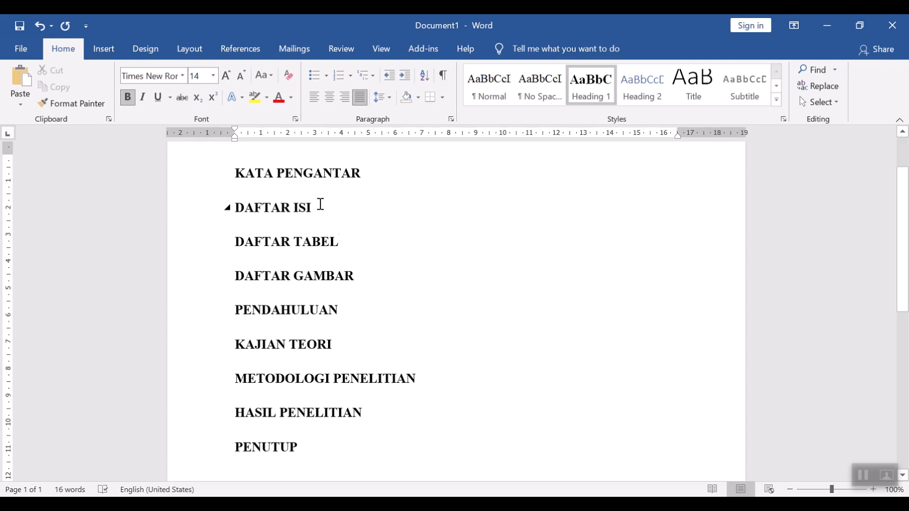
Step: Modify the Heading 1 style to centered alignment
left_click_drag(304, 447, 211, 178)
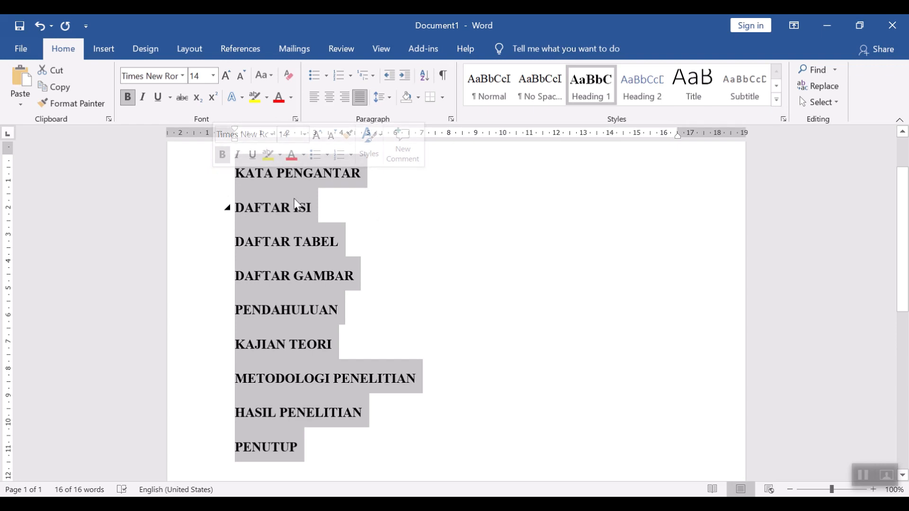
right_click(605, 92)
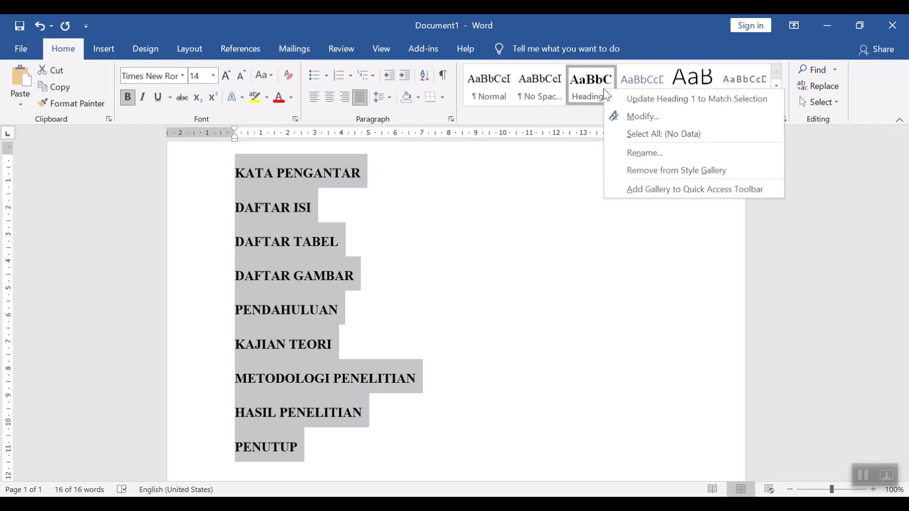
left_click(615, 116)
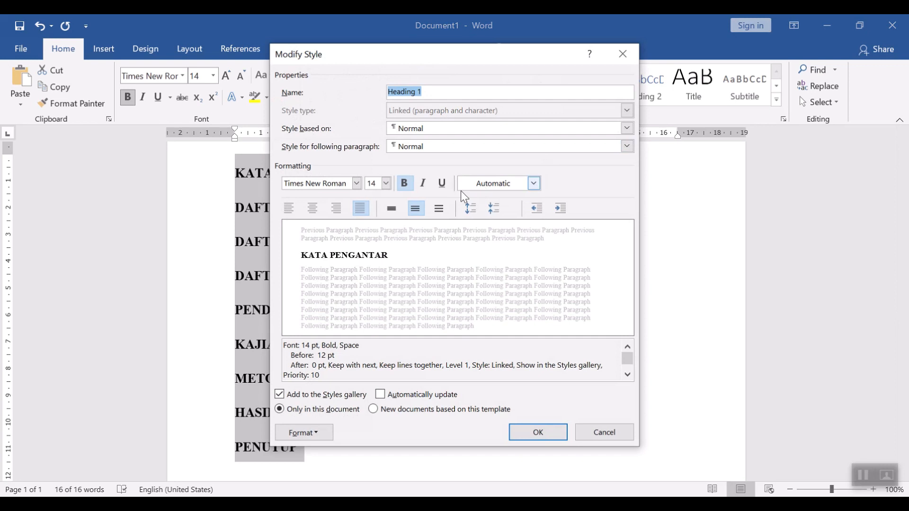
left_click(315, 208)
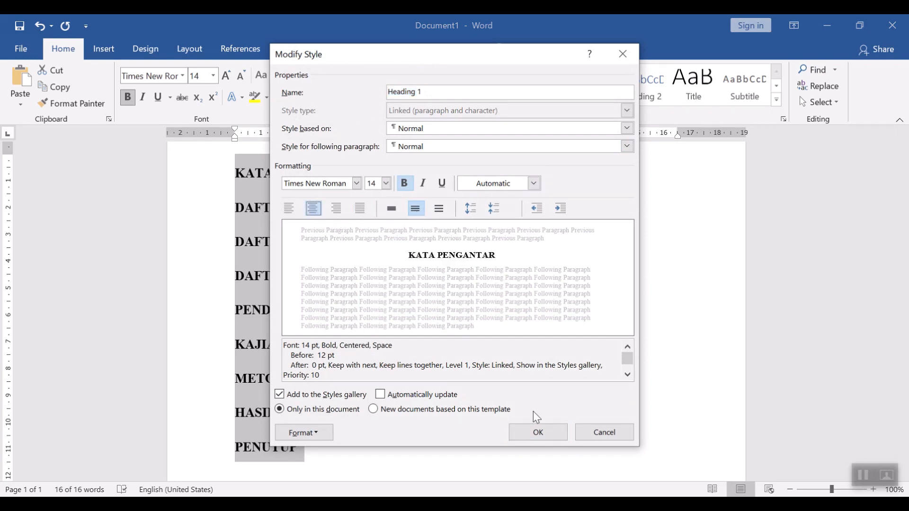
left_click(555, 430)
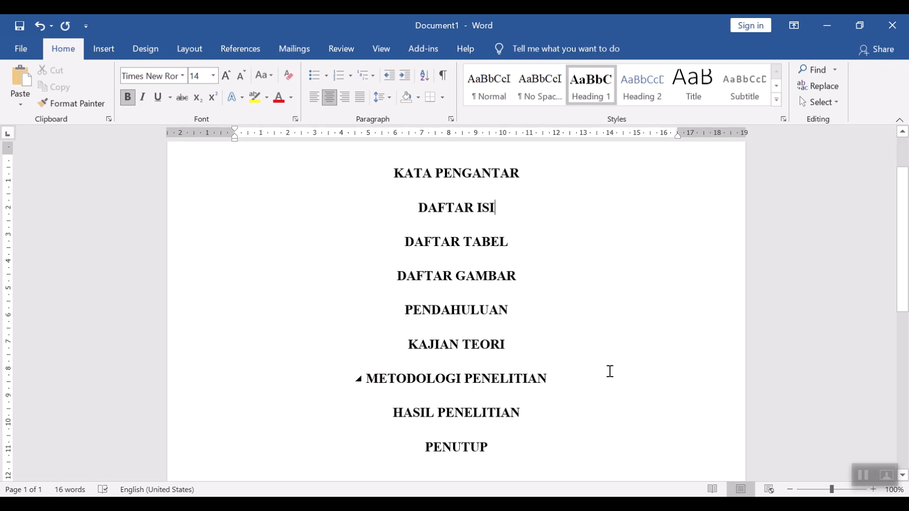
Step: Insert an empty paragraph before PENDAHULUAN and start a new paragraph after it
left_click(544, 311)
left_click(405, 308)
key("Return")
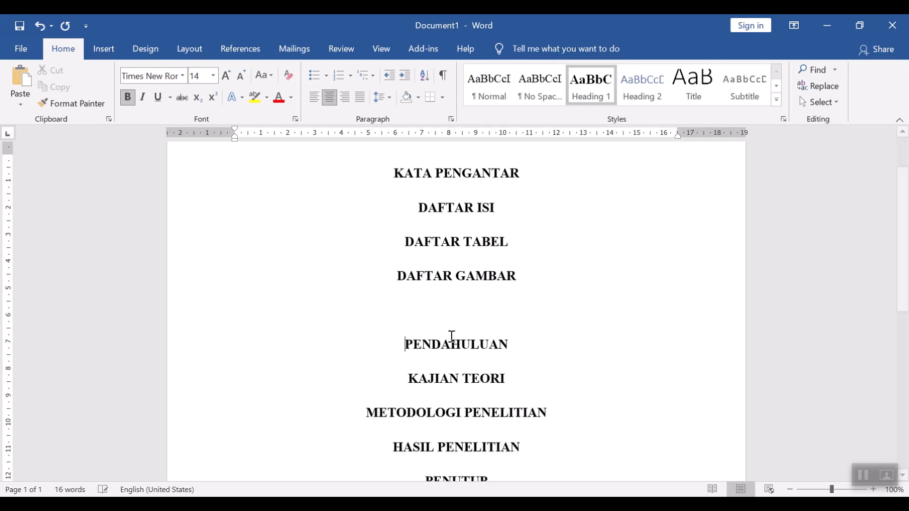
left_click(537, 341)
key("Return")
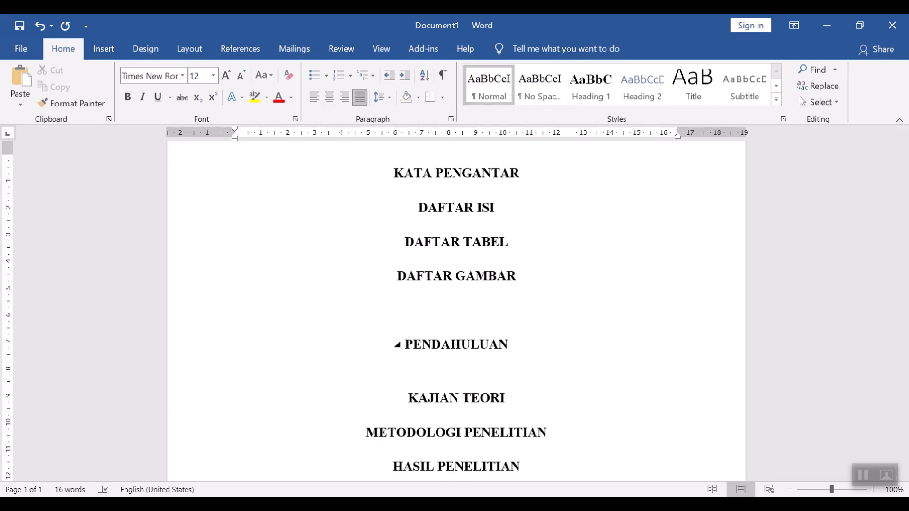
Step: Type Latar Belakang and Rumusan Masalah as separate lines under PENDAHULUAN
type("Latar Belakang")
key("Return")
type("Pen")
key("BackSpace")
key("BackSpace")
key("BackSpace")
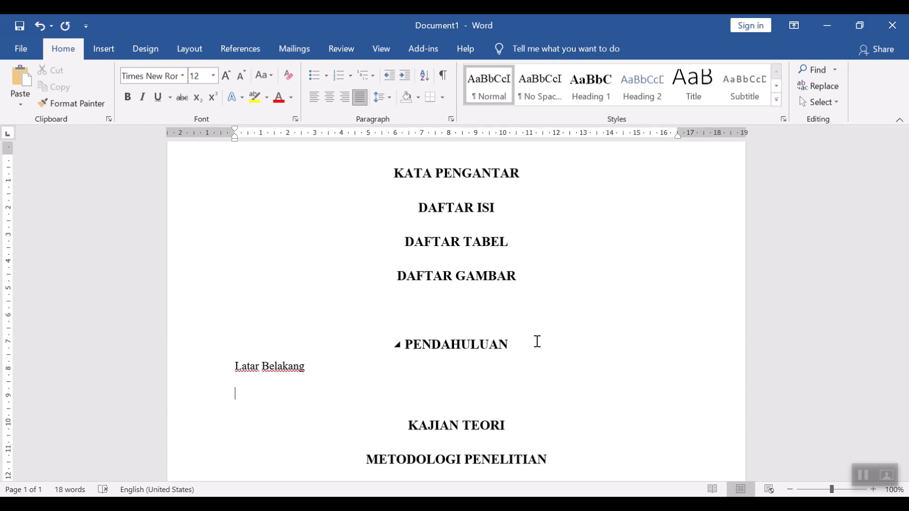
type("Rumusan Masalah")
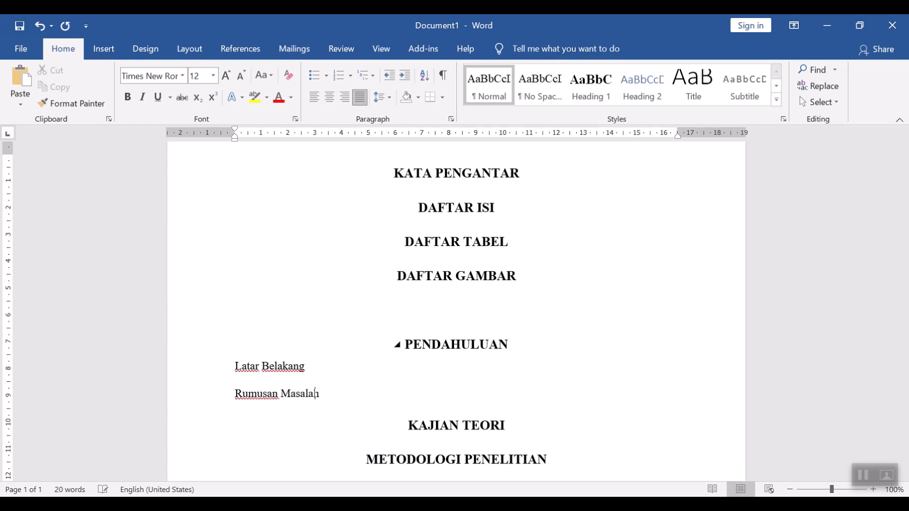
key("Return")
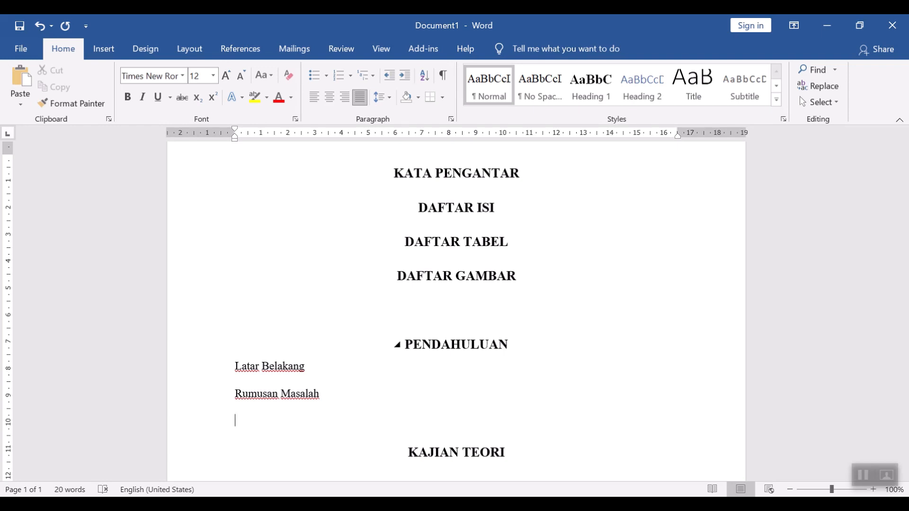
Step: Type Tujuan Penelitian and Struktur Penulisan as separate lines below Rumusan Masalah
type("Tujuan Pene")
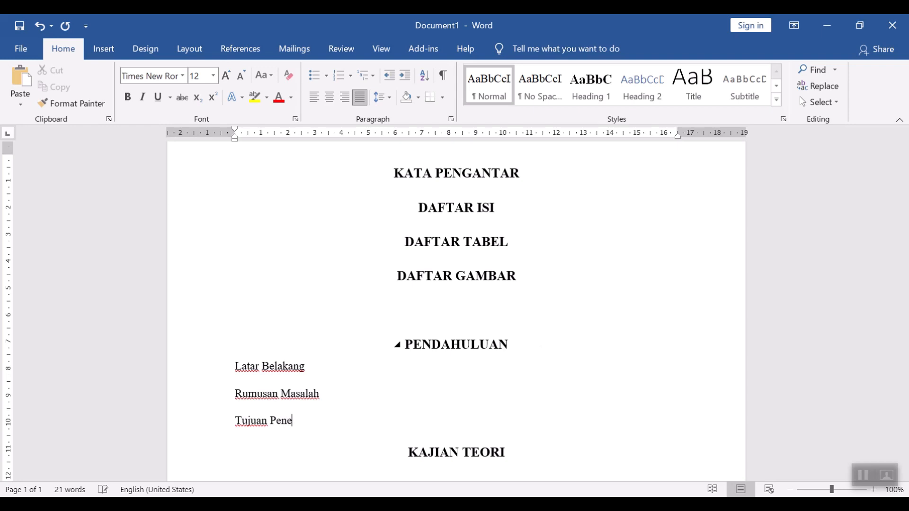
type("litian")
key("Return")
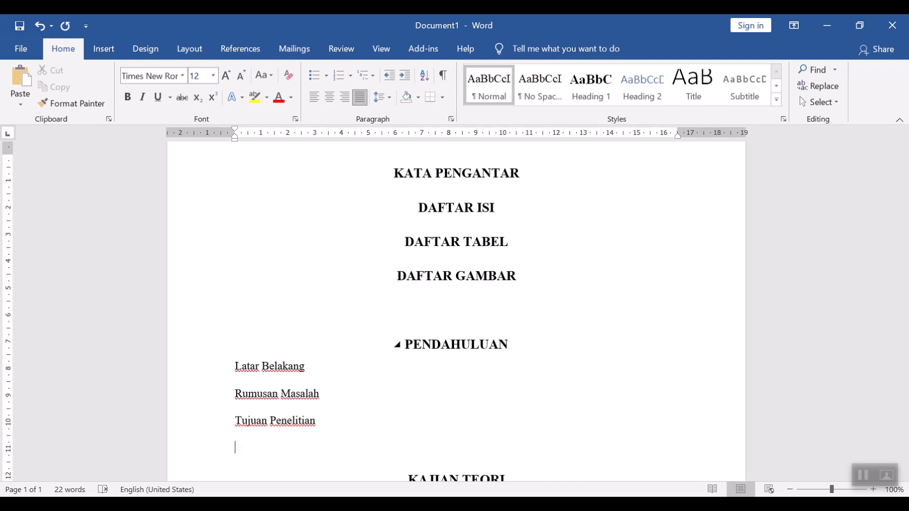
type("Struktur Penulisan")
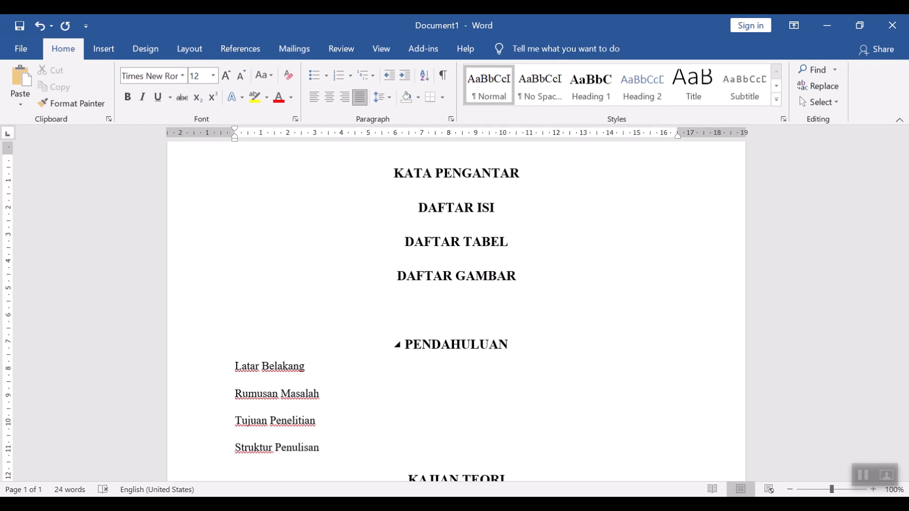
scroll(278, 374, "down", 2)
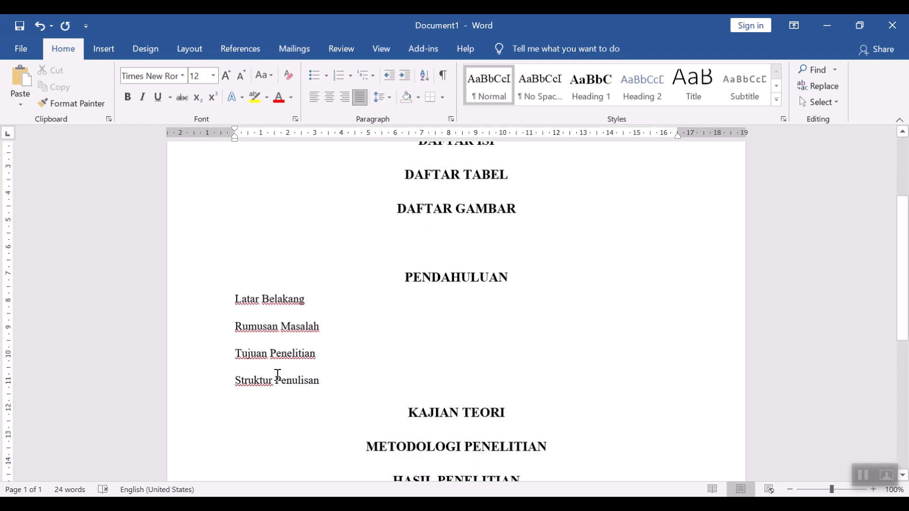
Step: Modify the Heading 2 style to Times New Roman, bold, with Automatic font colour
left_click_drag(331, 383, 229, 299)
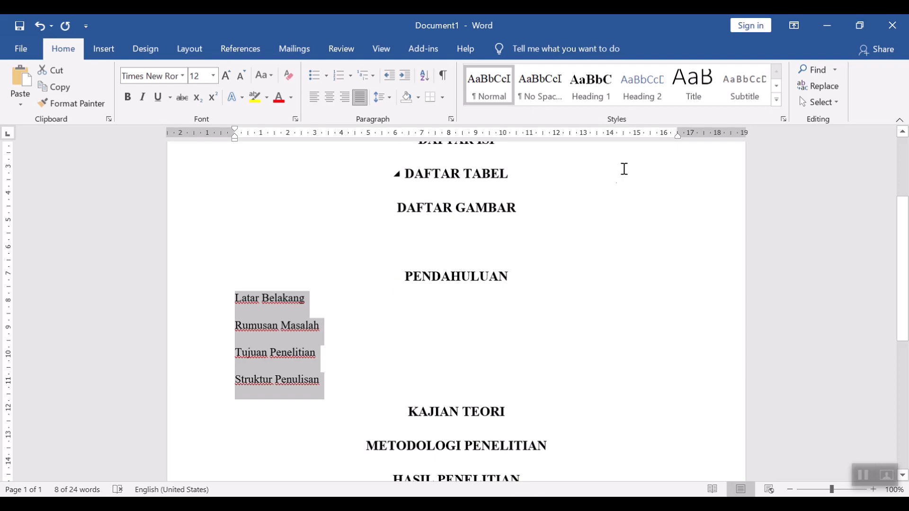
right_click(652, 92)
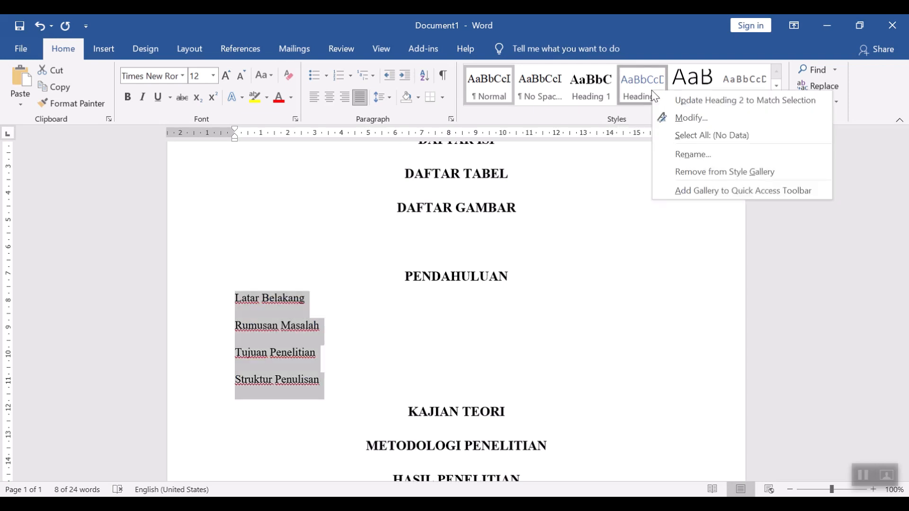
left_click(675, 120)
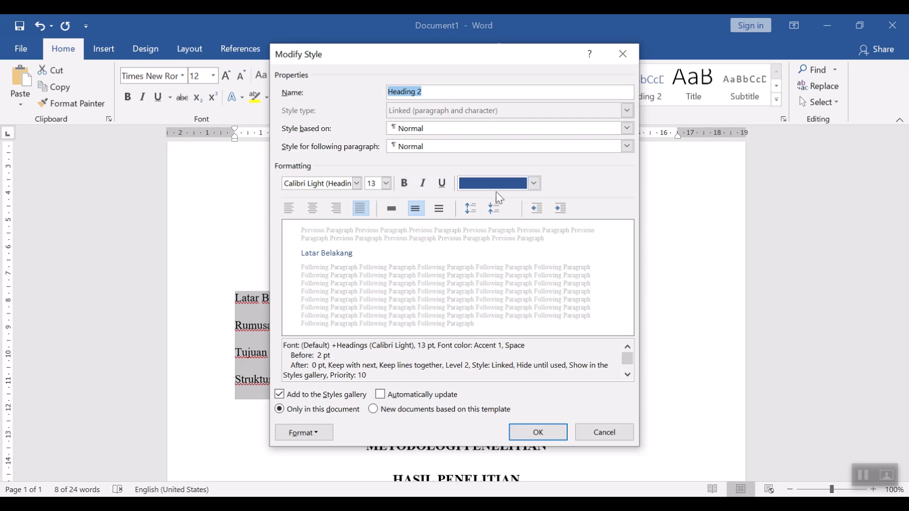
left_click(498, 185)
left_click(492, 199)
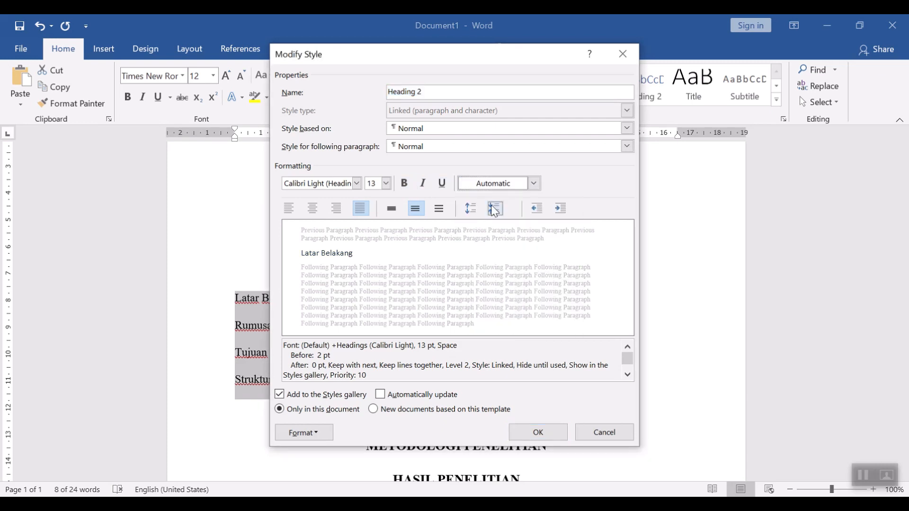
left_click(405, 184)
left_click(341, 185)
type("Times New Roman")
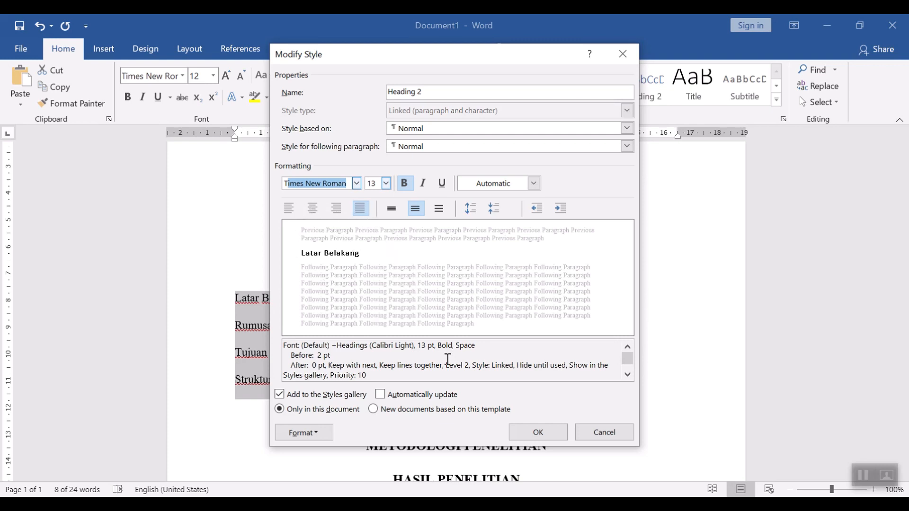
left_click(532, 434)
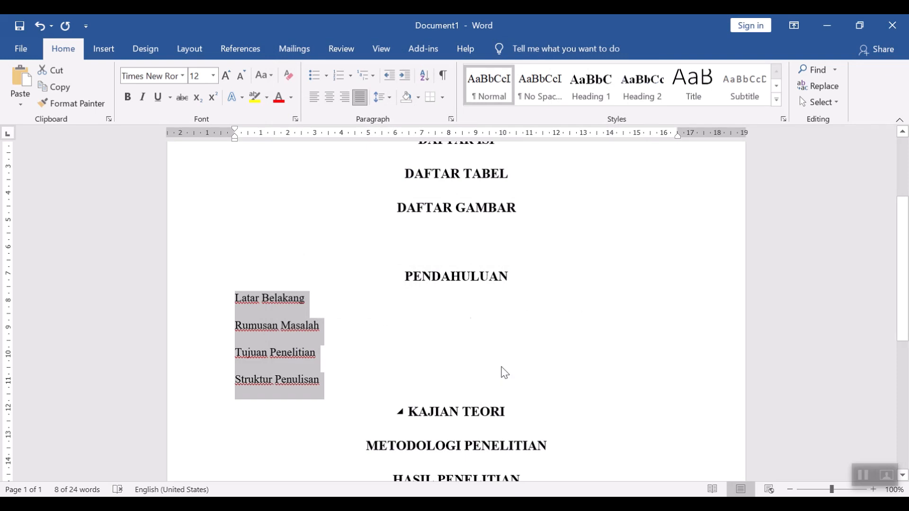
Step: Apply the Heading 2 style to the four subheadings under PENDAHULUAN
left_click(646, 93)
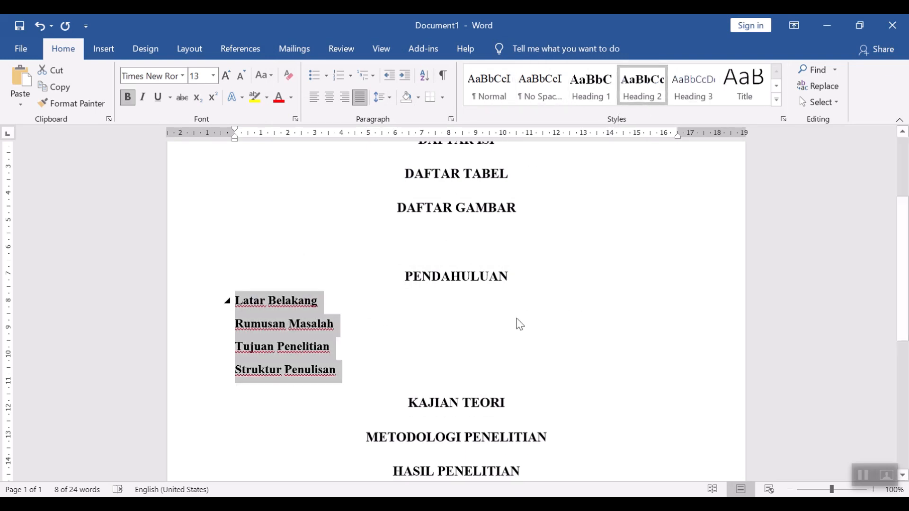
left_click(552, 332)
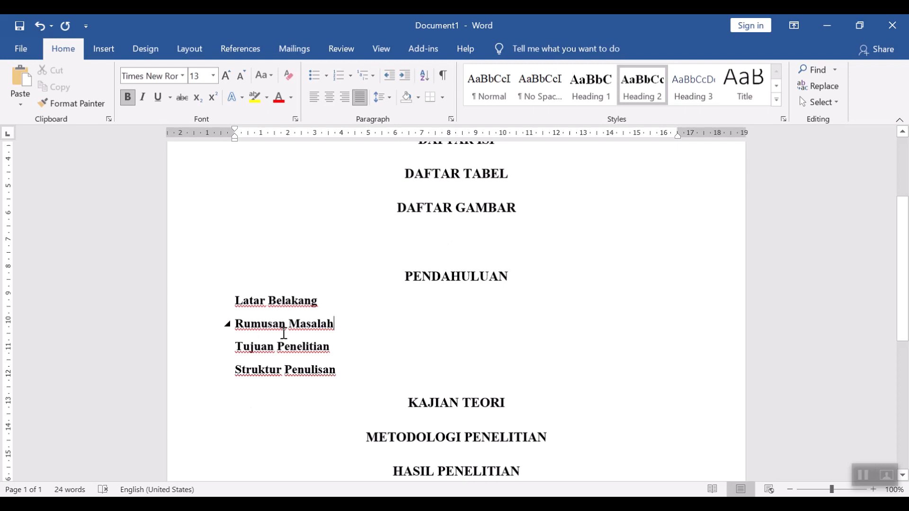
scroll(284, 334, "down", 4)
scroll(288, 334, "up", 4)
left_click_drag(364, 374, 211, 311)
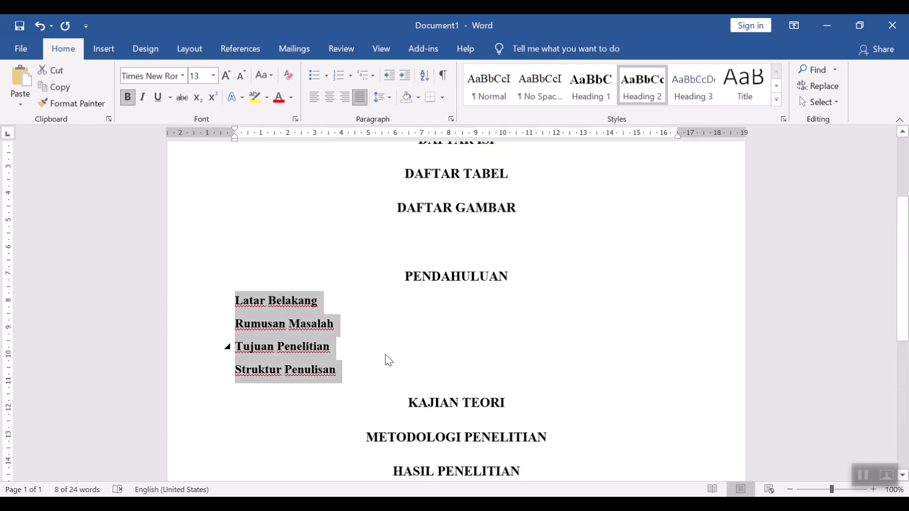
left_click(558, 332)
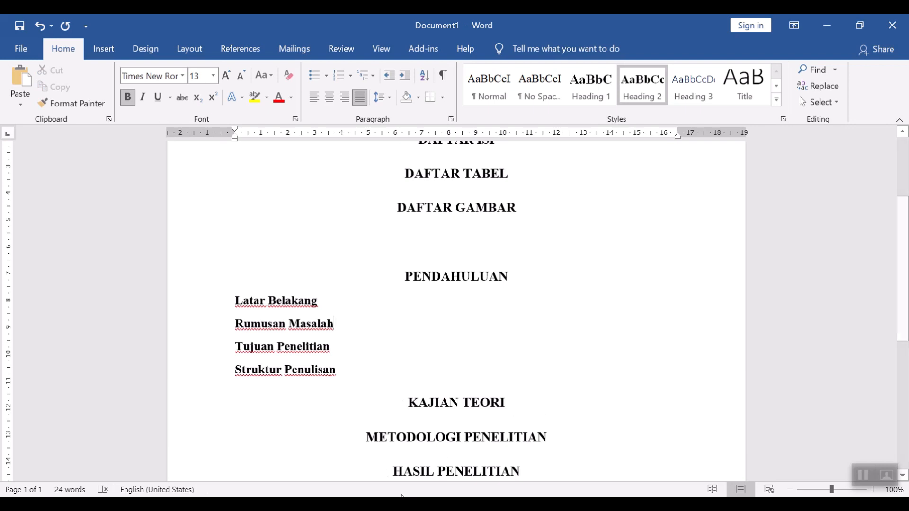
Step: Switch to the presentation to check the slide's list of process steps, then return to the document
left_click(402, 495)
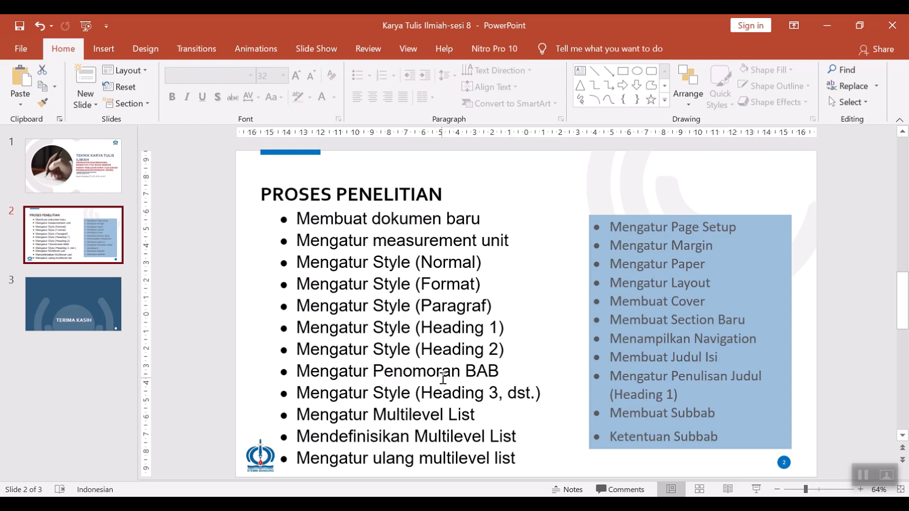
key("alt+Tab")
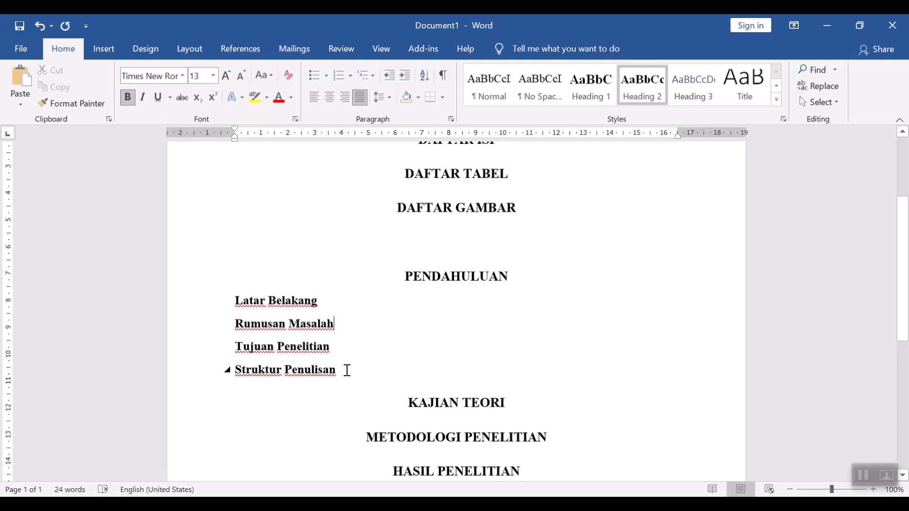
scroll(408, 349, "up", 3)
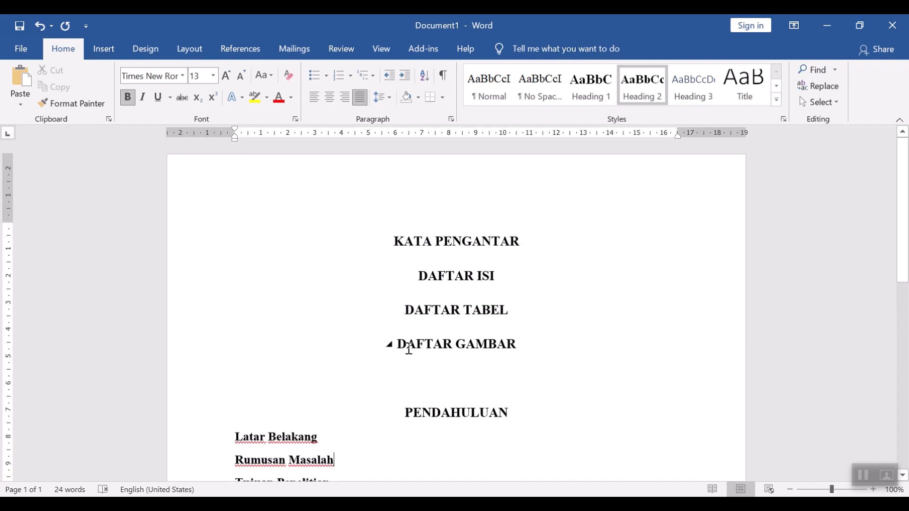
scroll(408, 350, "down", 4)
scroll(408, 349, "up", 1)
scroll(408, 349, "down", 2)
scroll(408, 349, "up", 2)
mouse_move(264, 274)
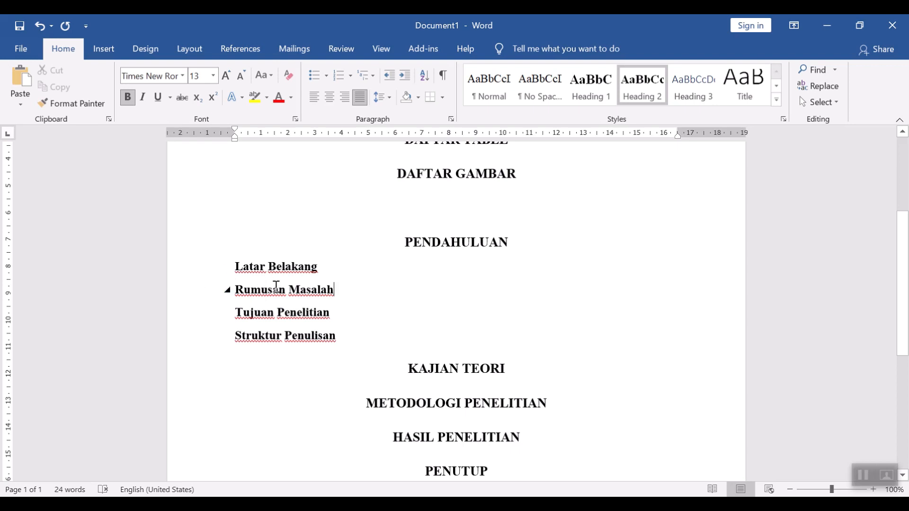
Step: Apply the BAB I numbering format to the PENDAHULUAN heading
left_click(408, 244)
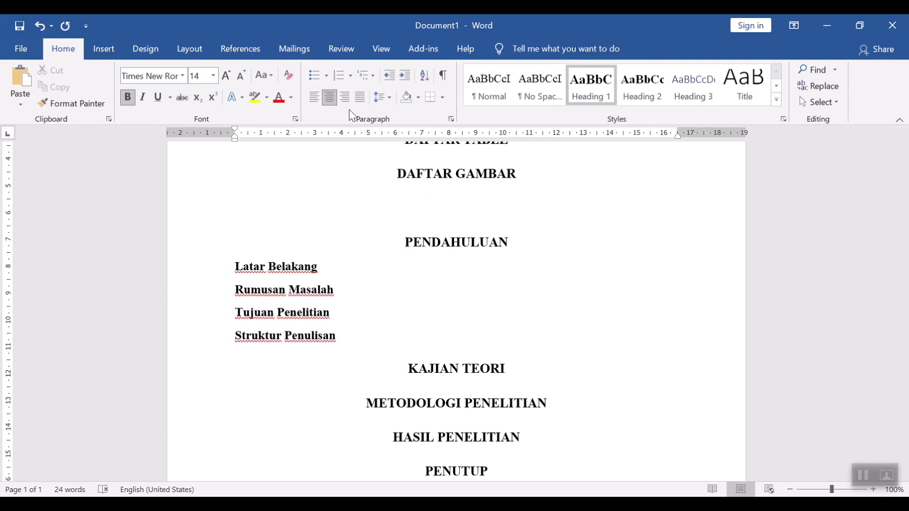
left_click(351, 77)
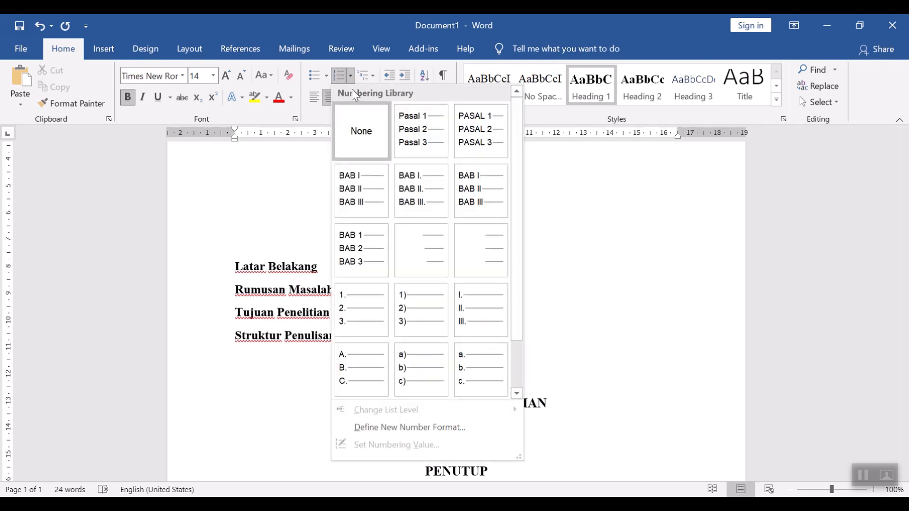
left_click(365, 188)
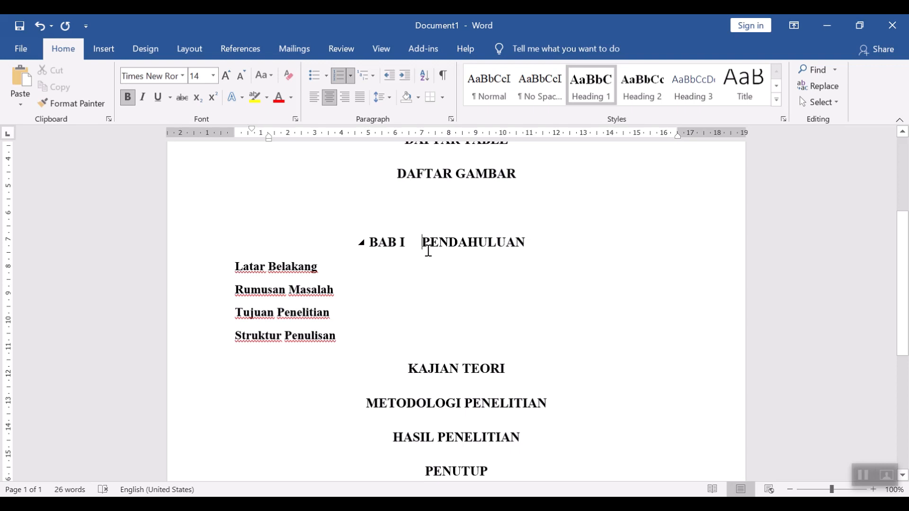
Step: Move PENDAHULUAN onto its own line below BAB I and adjust the indent so both lines are centered
key("shift+Return")
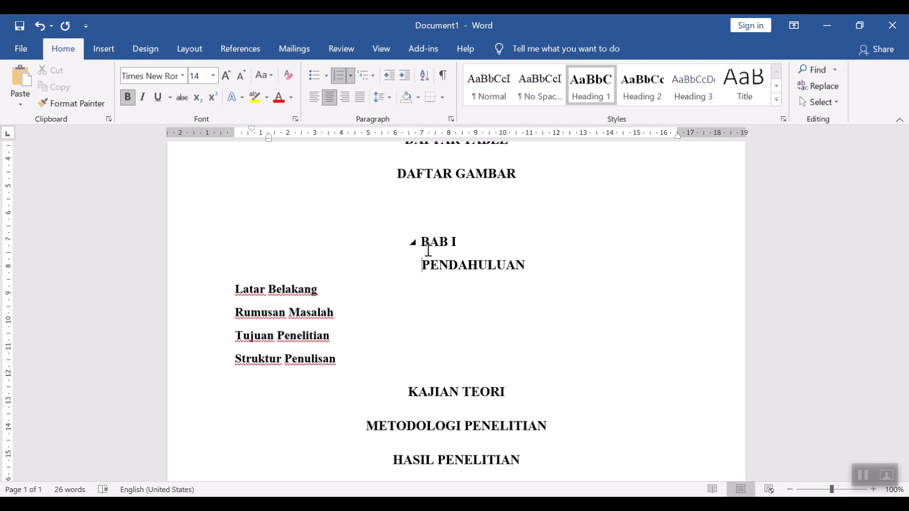
key("ctrl+z")
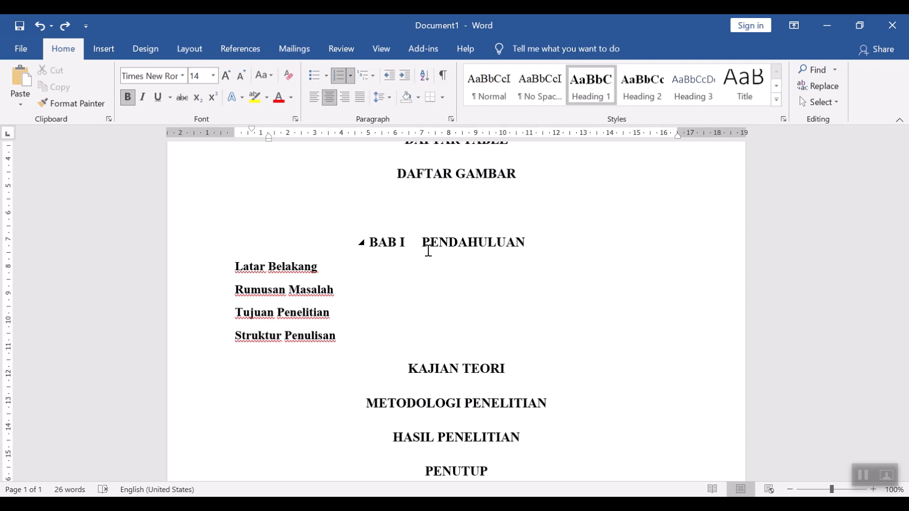
key("Return")
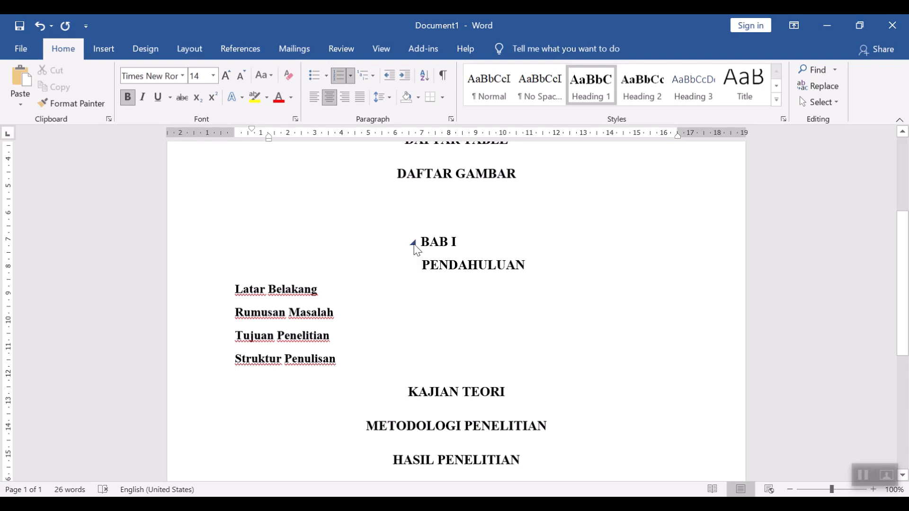
mouse_move(269, 137)
left_mouse_down()
mouse_move(230, 134)
mouse_move(266, 138)
left_mouse_up()
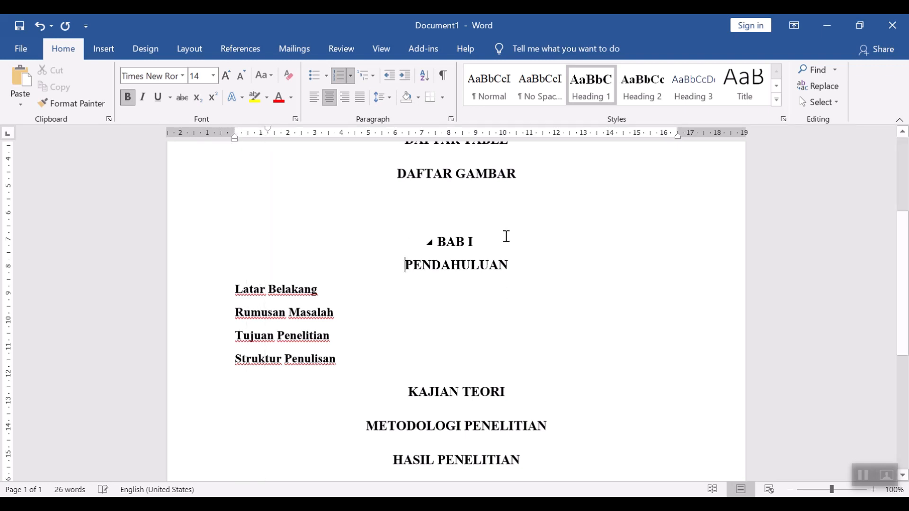
scroll(562, 229, "down", 4)
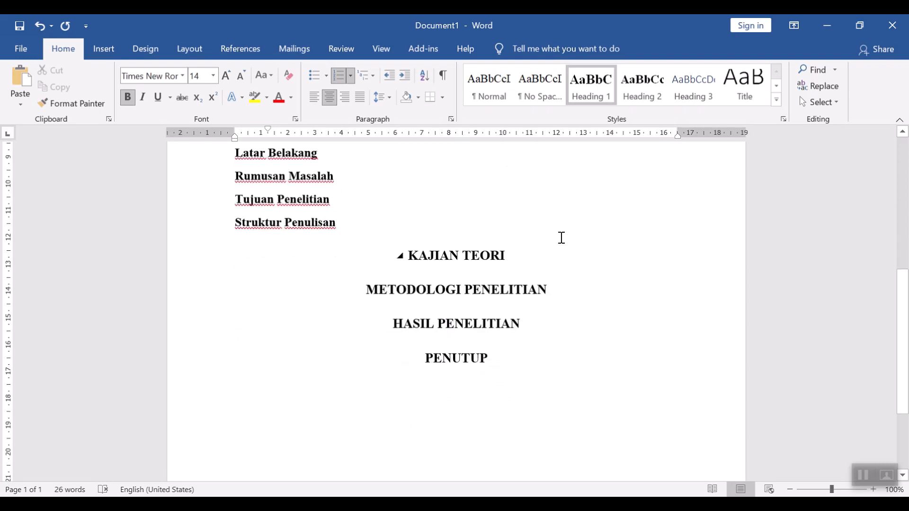
scroll(562, 232, "up", 7)
scroll(562, 240, "down", 5)
scroll(562, 240, "up", 5)
scroll(562, 240, "up", 1)
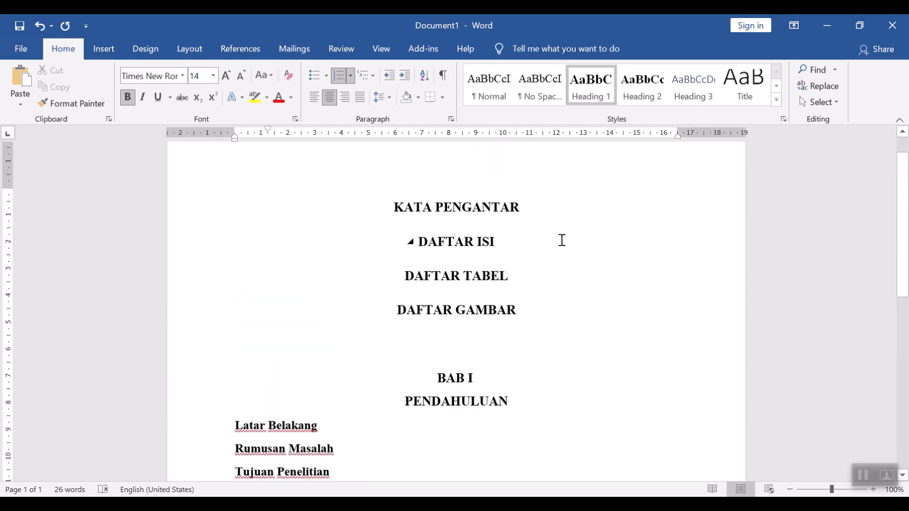
scroll(561, 240, "down", 7)
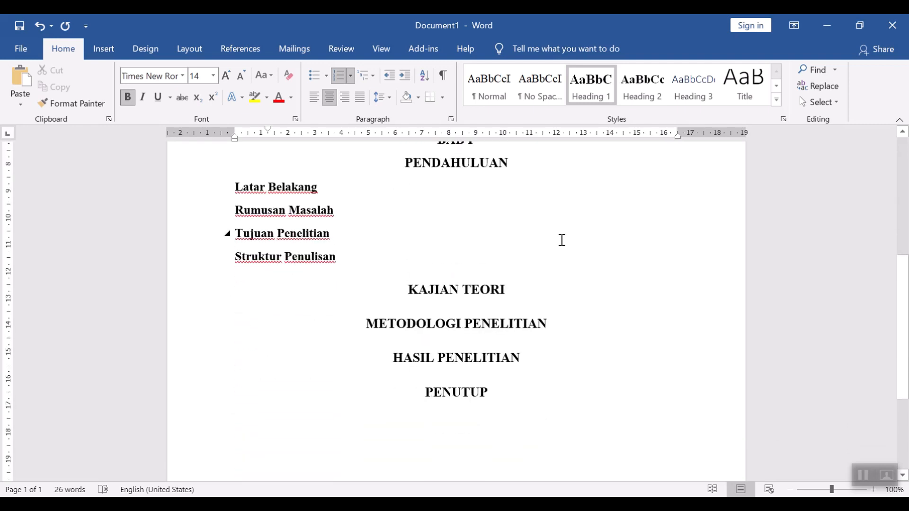
scroll(562, 240, "up", 2)
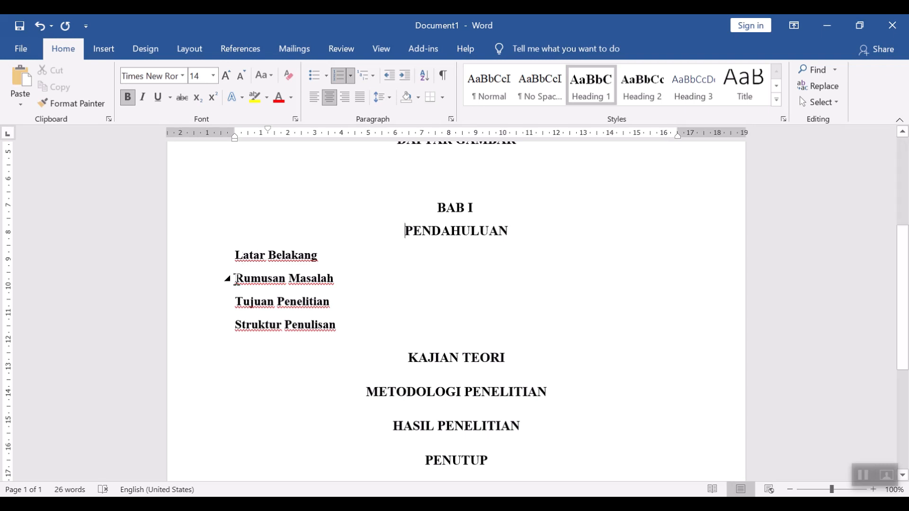
Step: Apply A., B., C. lettered numbering to the four subheadings under PENDAHULUAN
left_click(345, 331)
left_click(226, 256, "shift")
key("ctrl+alt+2")
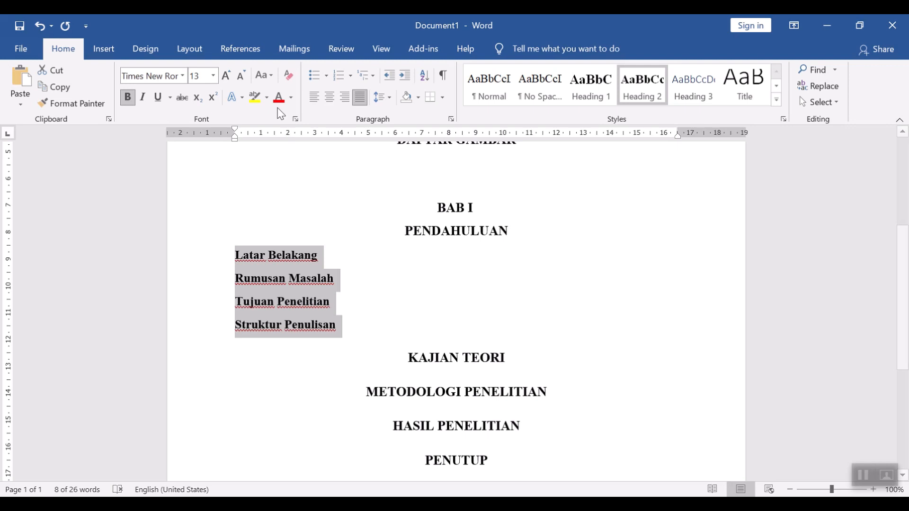
left_click(350, 77)
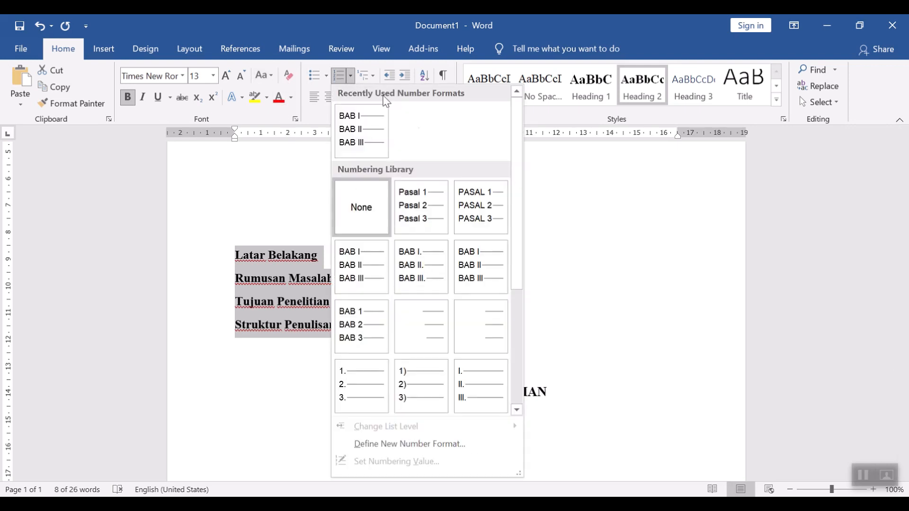
scroll(493, 314, "down", 3)
left_click(369, 265)
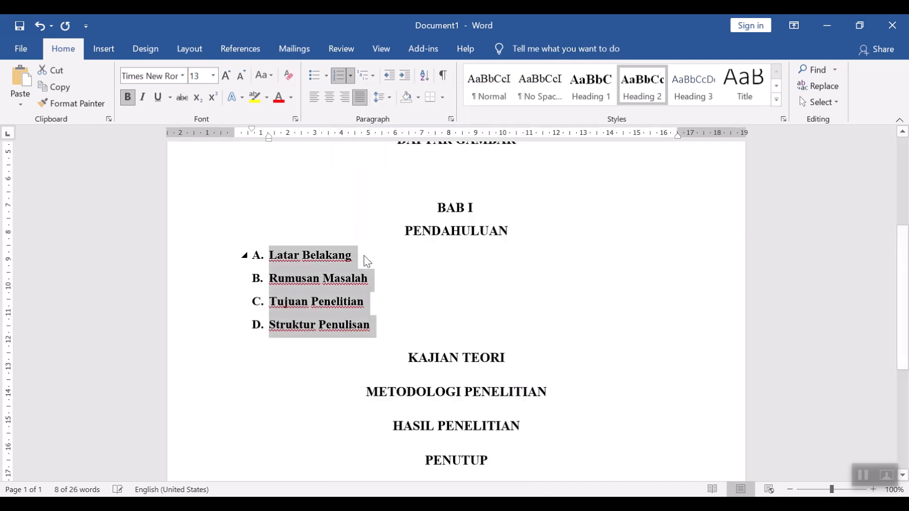
left_click(351, 77)
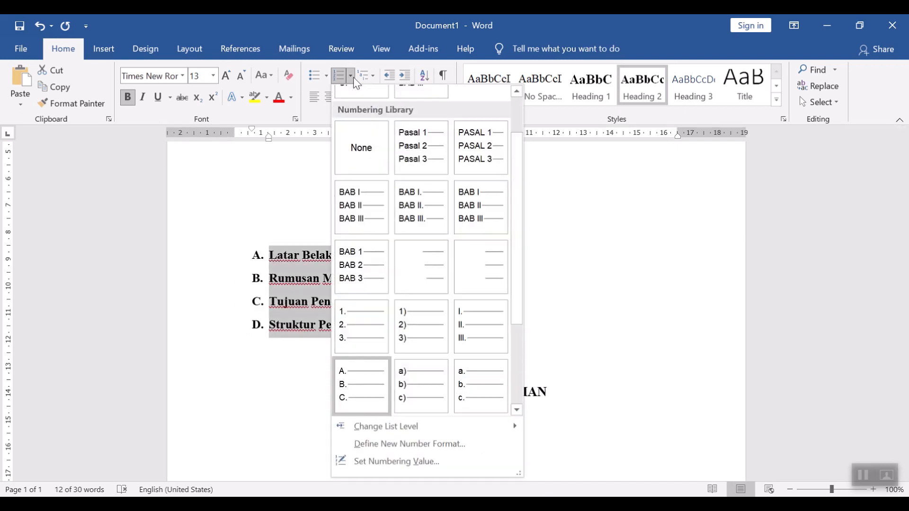
left_click(266, 358)
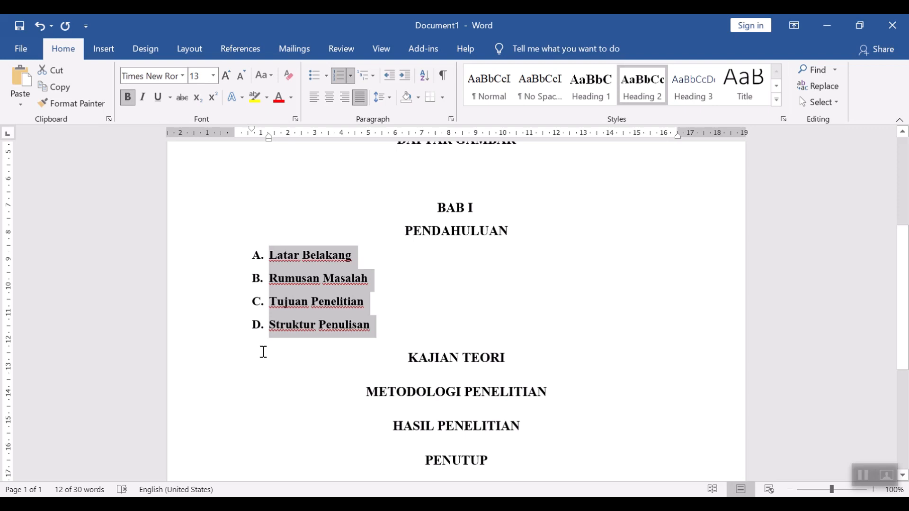
left_click(418, 330)
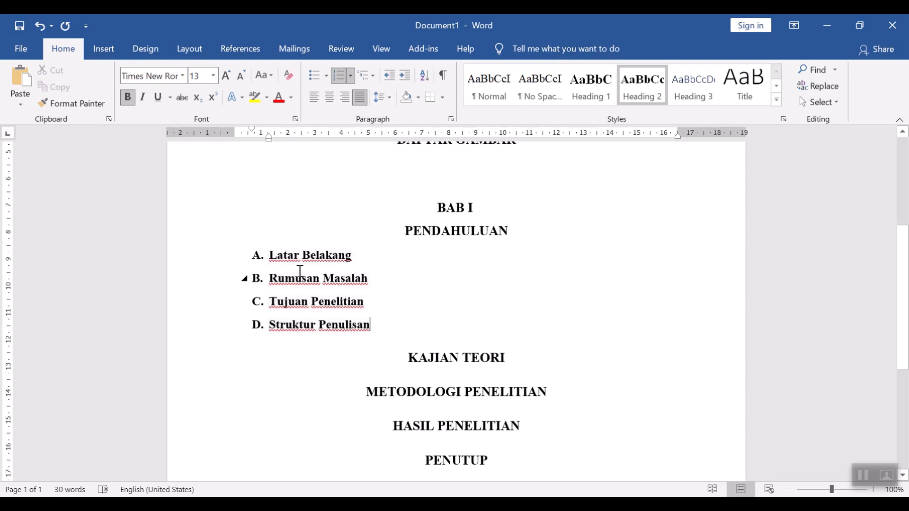
Step: Try numbering Latar Belakang by hand as 1.1, then remove its numbering
left_click(272, 255)
key("BackSpace")
key("BackSpace")
type("1.")
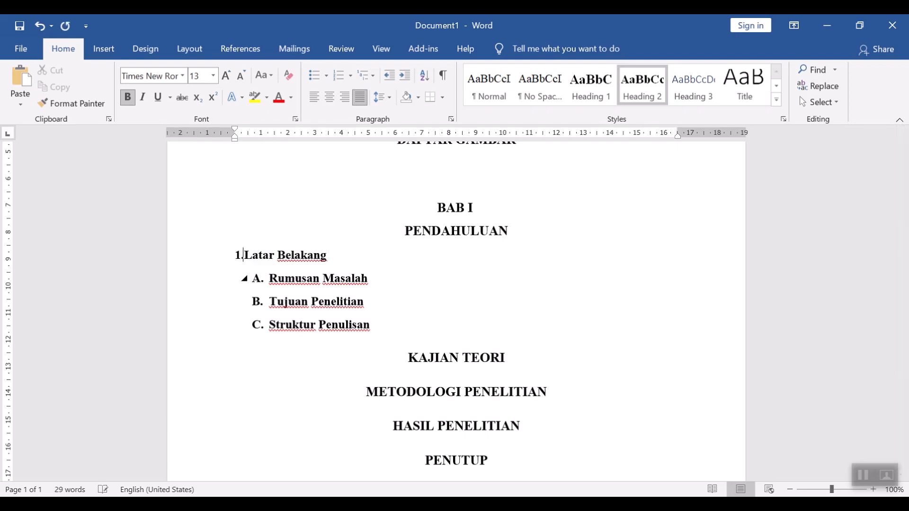
type("1")
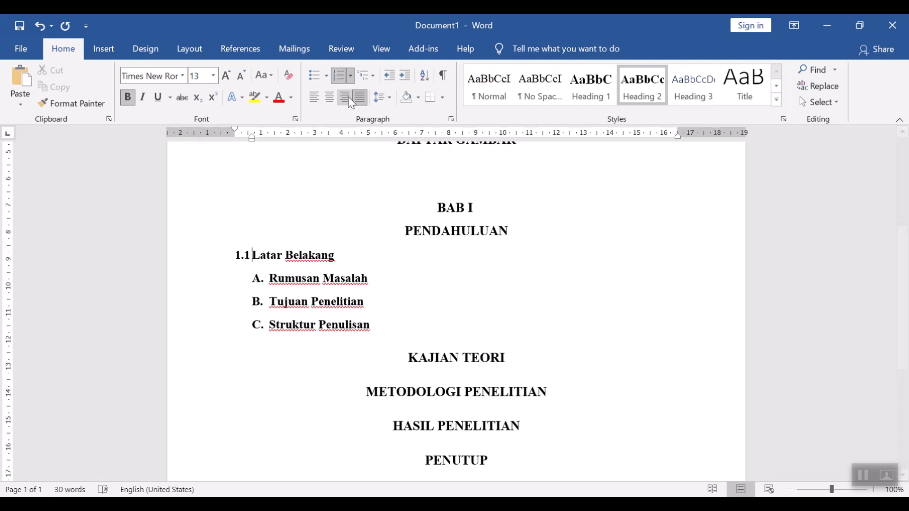
left_click(341, 75)
Step: Apply numbered list formatting to the subheadings and type 1.1. before Latar Belakang to start automatic 1.1. numbering
left_click(350, 76)
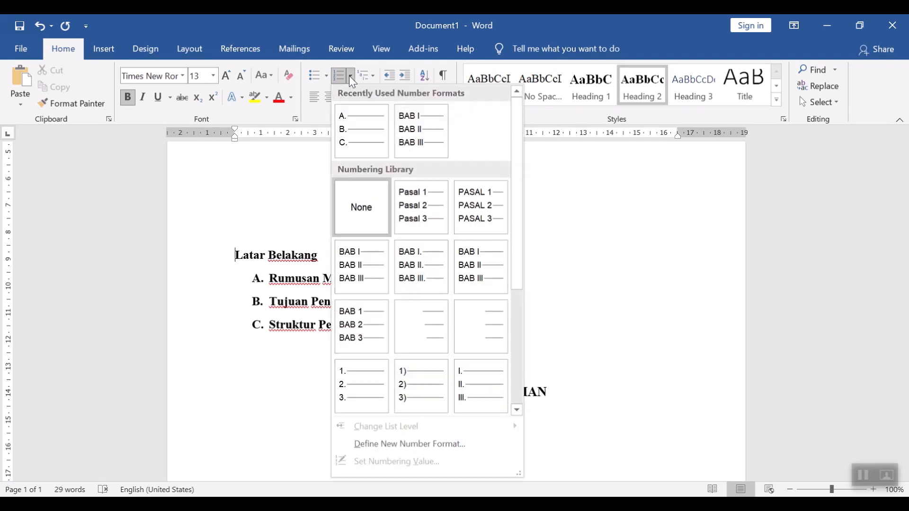
scroll(505, 294, "down", 5)
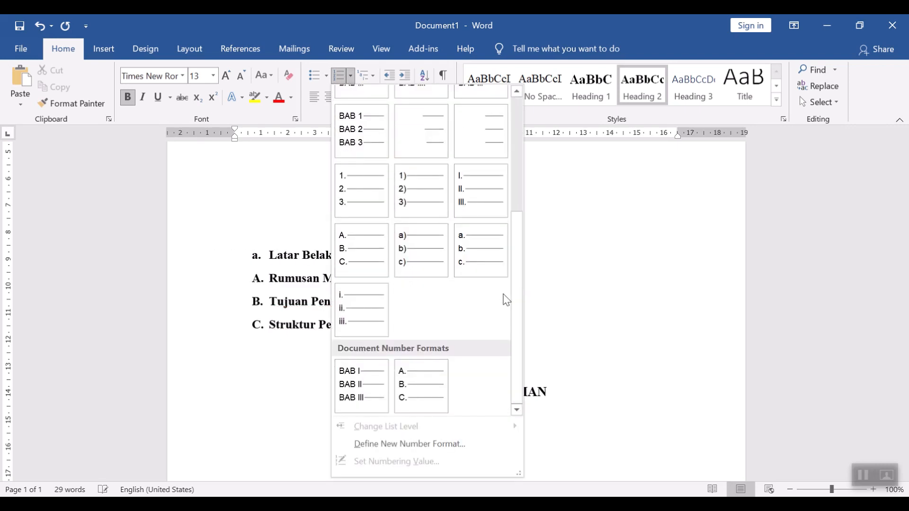
scroll(505, 298, "up", 4)
left_click(637, 260)
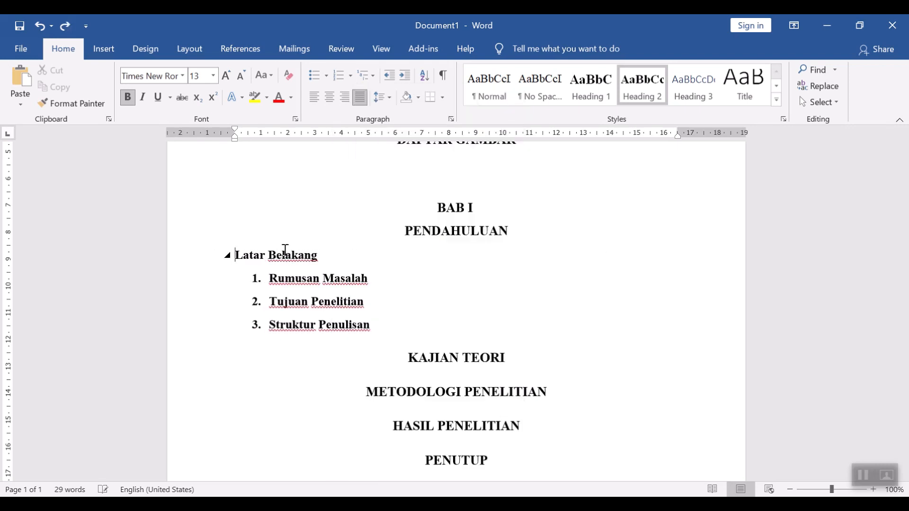
type("1.1.")
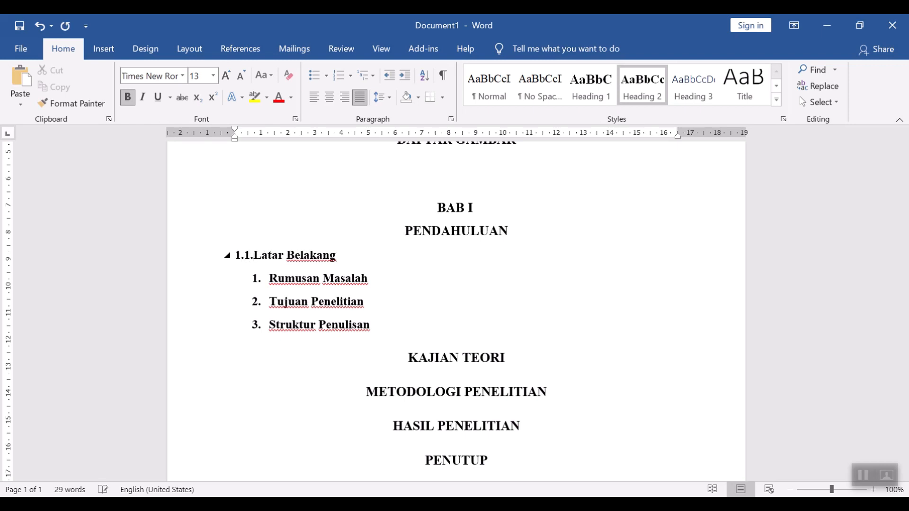
key("space")
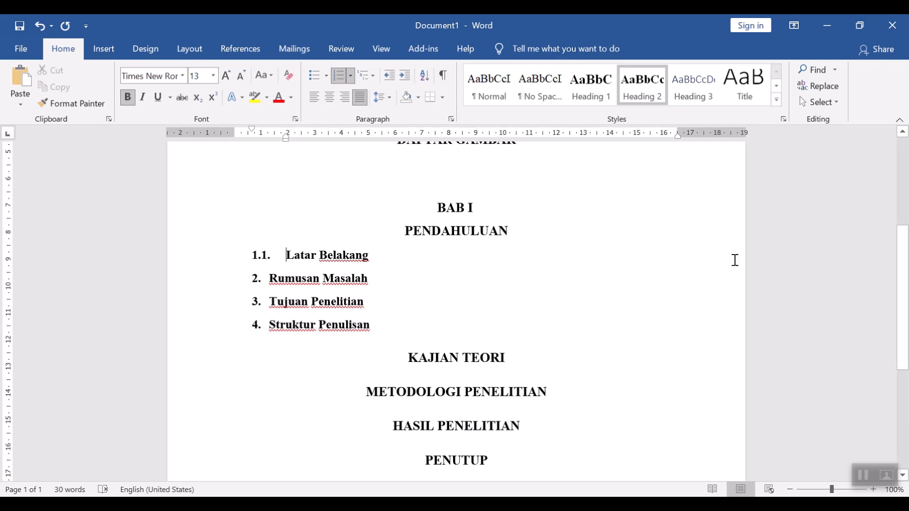
Step: Copy the 1.1. numbering format from Latar Belakang onto the other three subheadings with Format Painter, making them 1.2. to 1.4
left_click(53, 107)
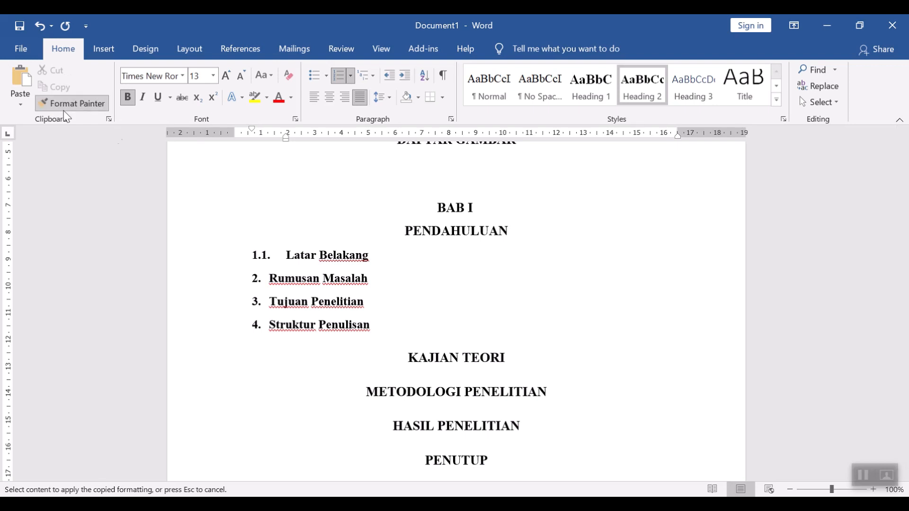
mouse_move(383, 325)
left_mouse_down()
mouse_move(268, 279)
mouse_move(272, 290)
left_mouse_up()
left_click(443, 314)
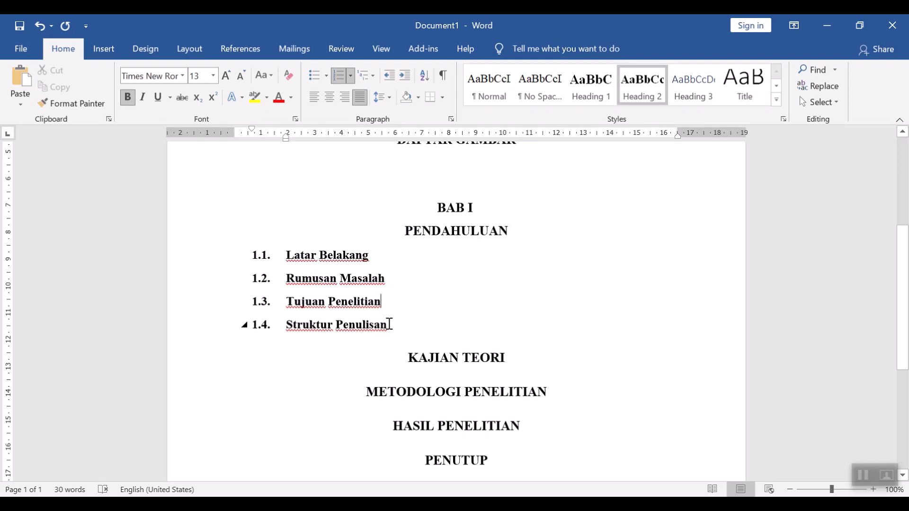
left_click_drag(390, 324, 283, 256)
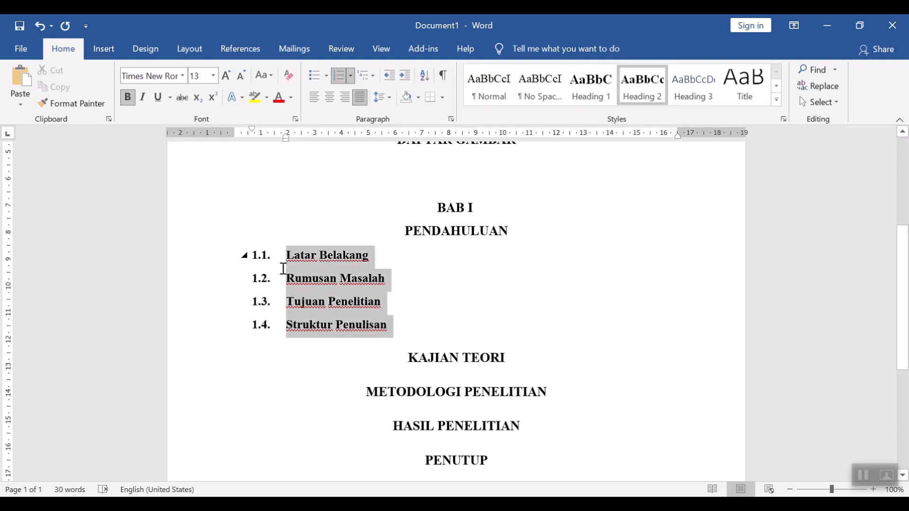
left_click(460, 292)
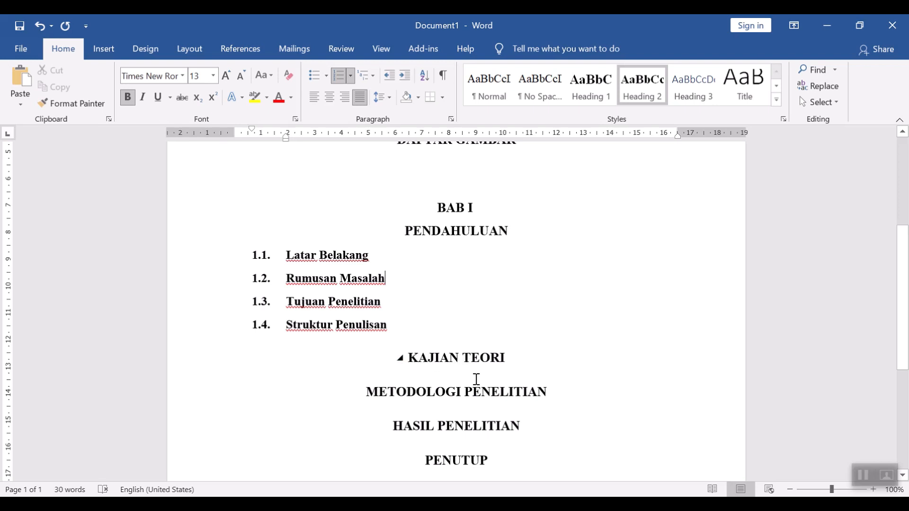
Step: Copy the BAB numbering format from BAB I onto KAJIAN TEORI and move the heading text onto its own line below BAB II
scroll(472, 449, "up", 2)
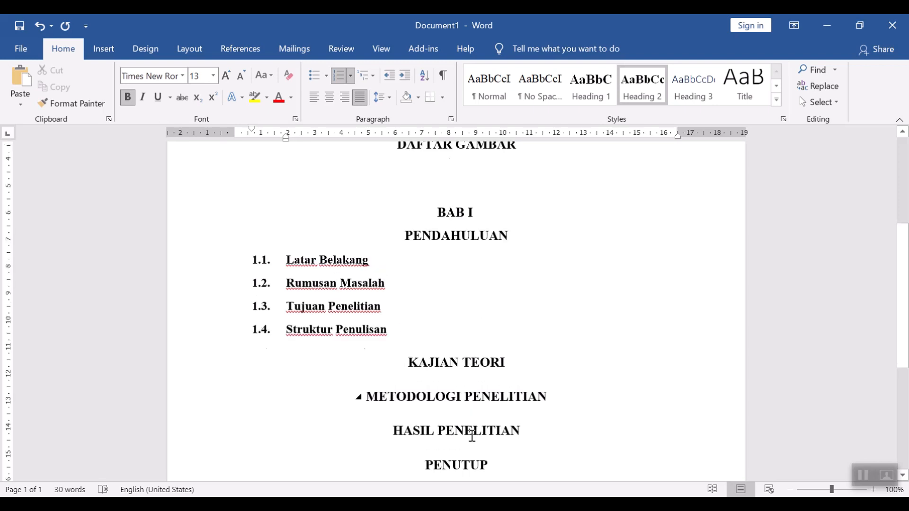
left_click(453, 262)
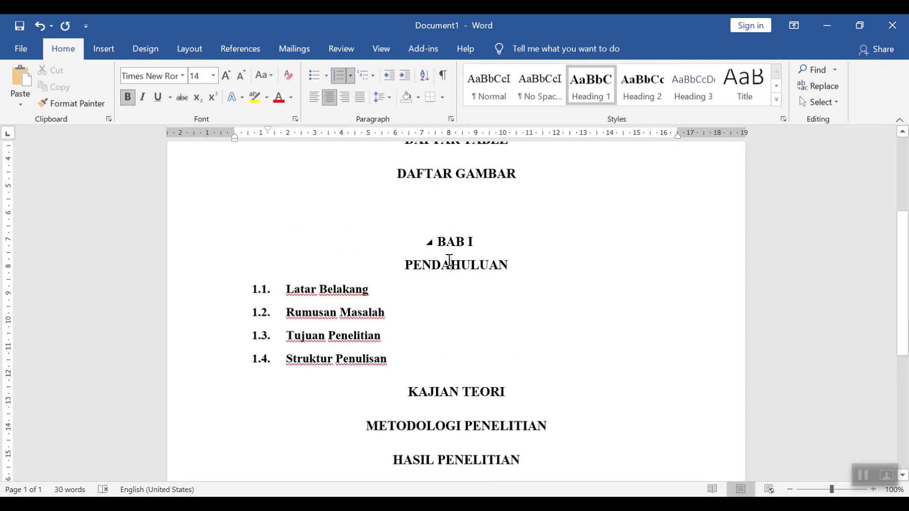
left_click(90, 103)
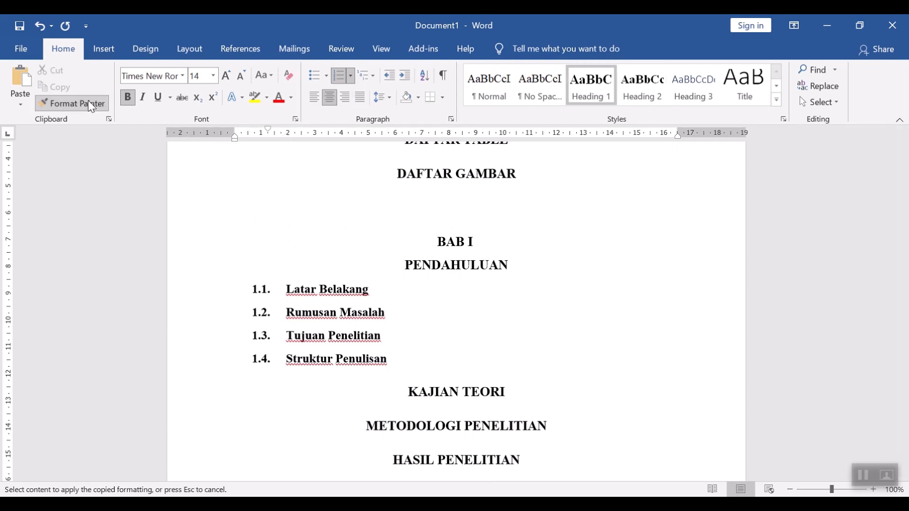
left_click(483, 392)
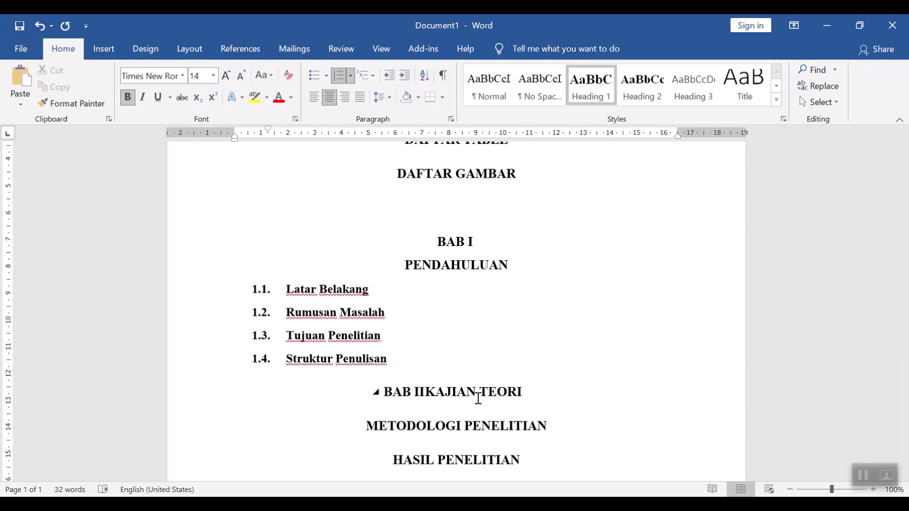
key("Return")
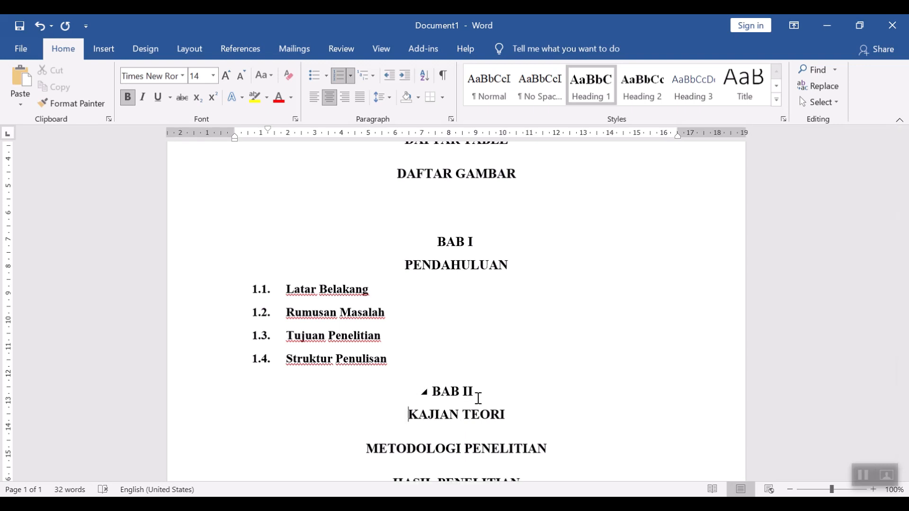
Step: Copy the BAB numbering format onto METODOLOGI PENELITIAN, HASIL PENELITIAN and PENUTUP with Format Painter
scroll(481, 392, "down", 3)
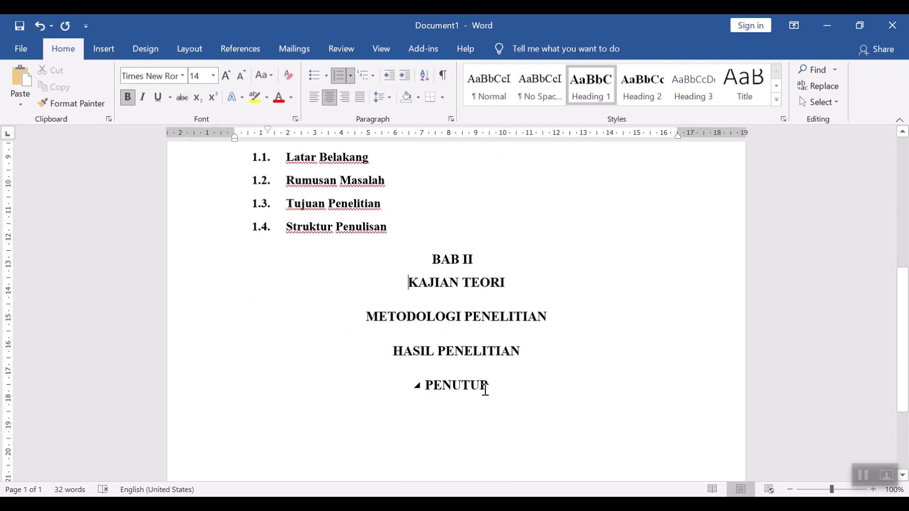
left_click(90, 104)
mouse_move(402, 350)
left_mouse_down()
mouse_move(355, 308)
mouse_move(350, 318)
left_mouse_up()
left_click(436, 348)
Step: Move METODOLOGI PENELITIAN, HASIL PENELITIAN and PENUTUP onto their own lines below BAB III, BAB IV and BAB V
left_click(384, 313)
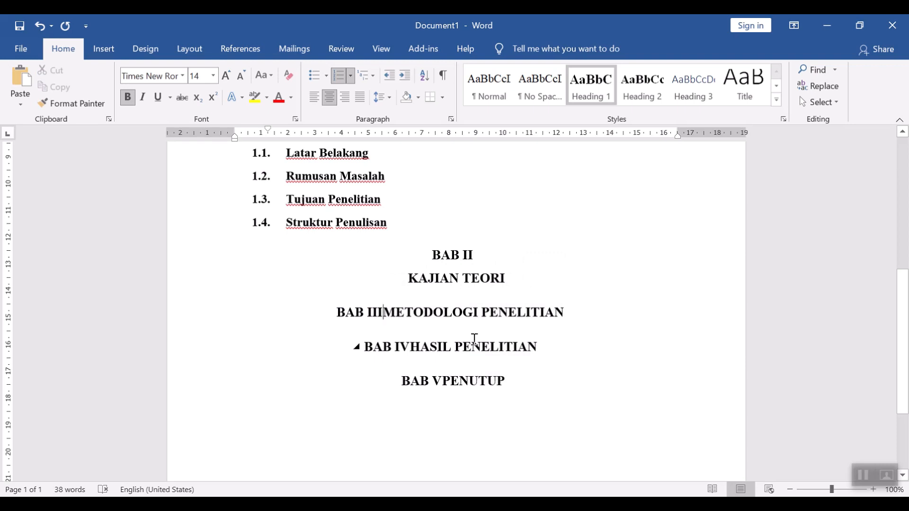
key("Return")
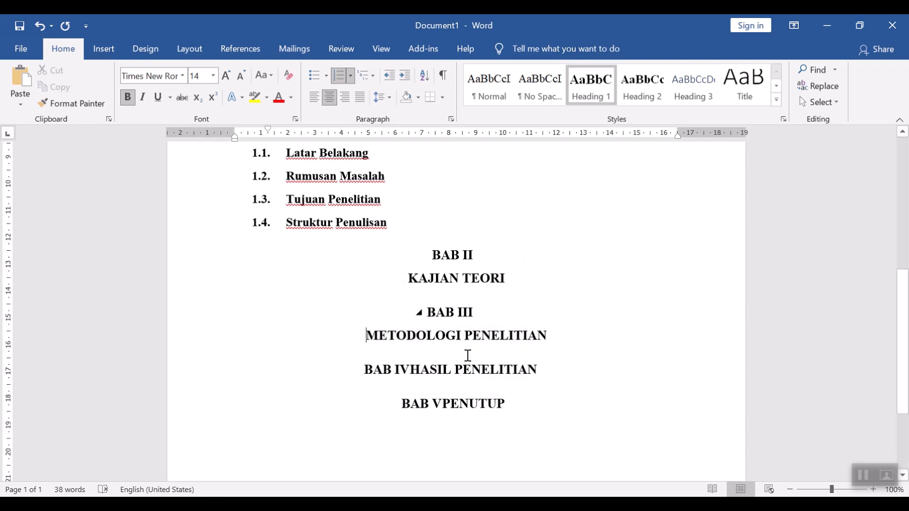
left_click(413, 372)
key("Return")
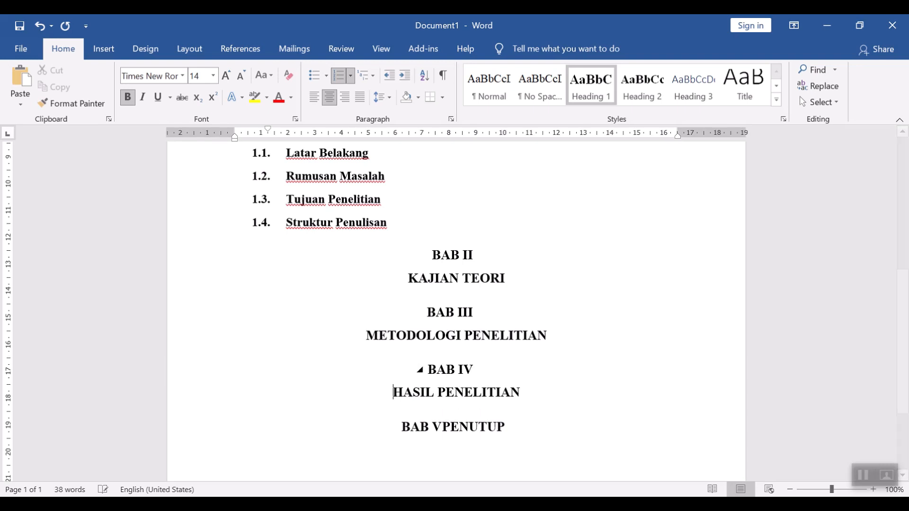
left_click(442, 428)
key("shift+Home")
key("Right")
key("Return")
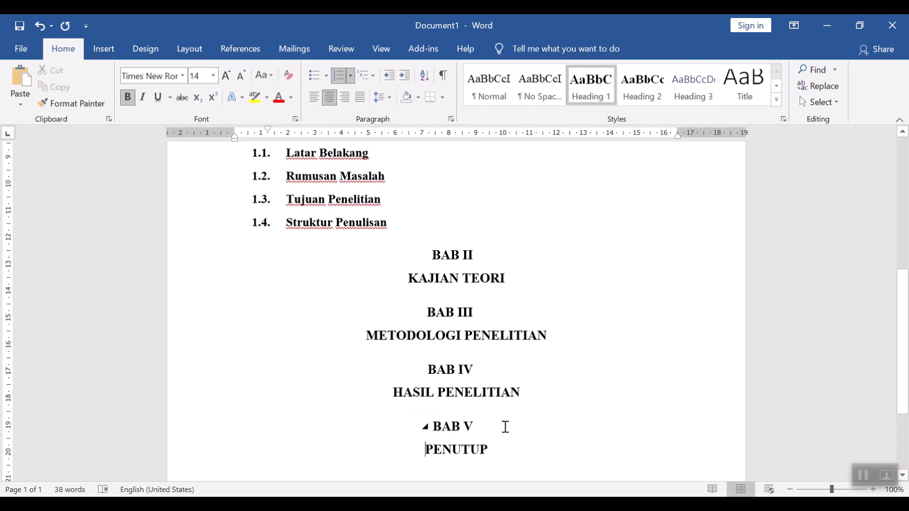
Step: Start DAFTAR ISI on a new page by applying Page Setup from this point forward
scroll(522, 336, "up", 10)
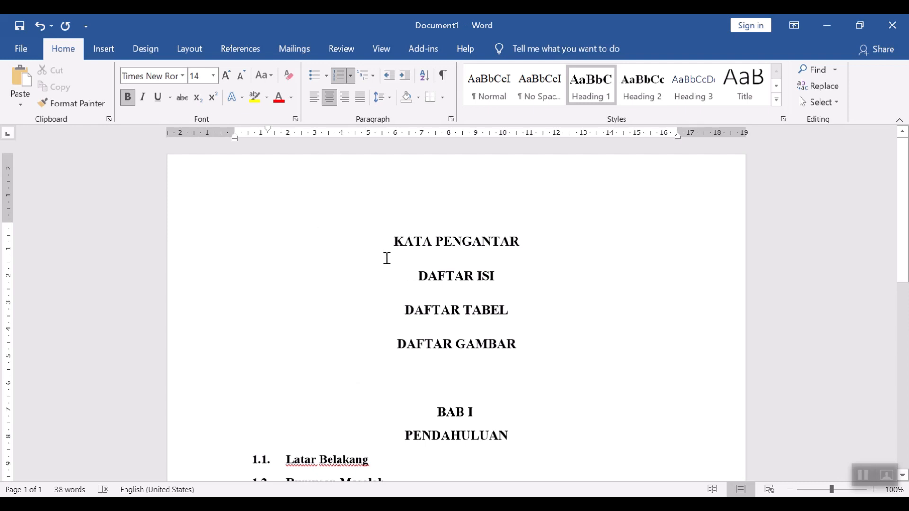
scroll(426, 256, "down", 5)
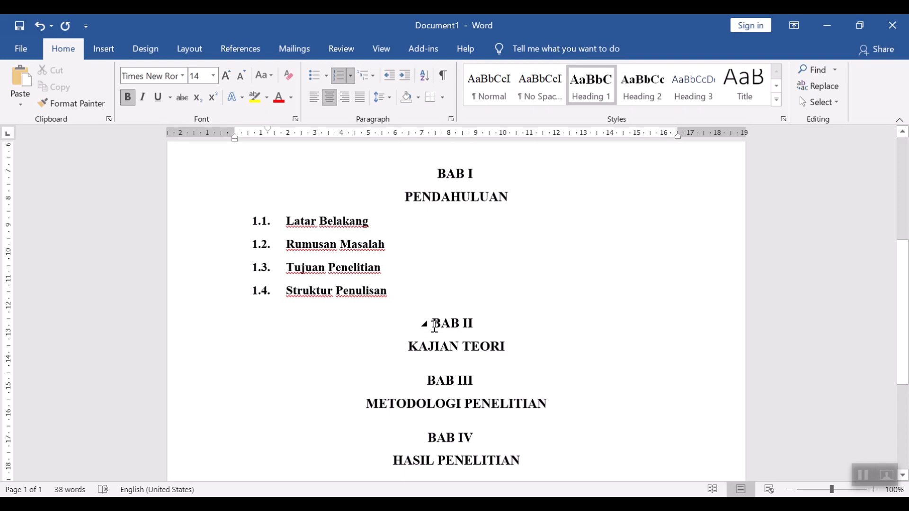
scroll(435, 325, "up", 10)
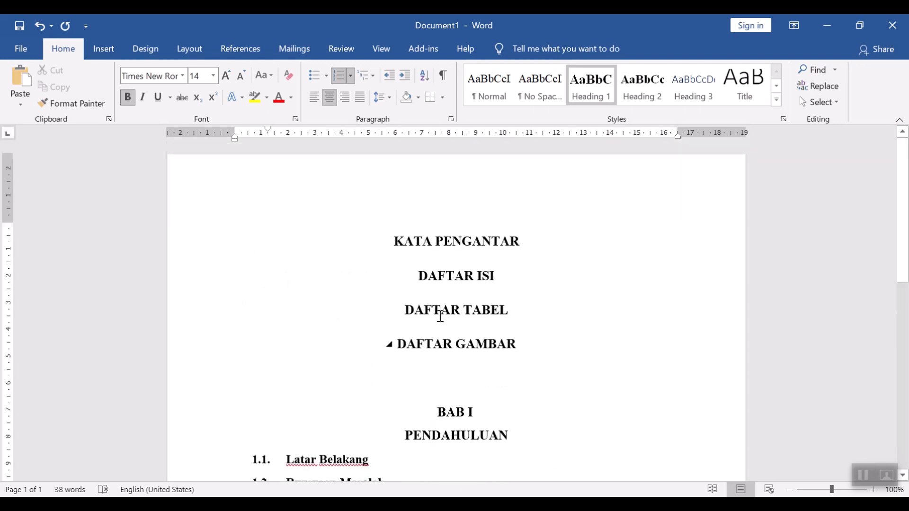
left_click(418, 276)
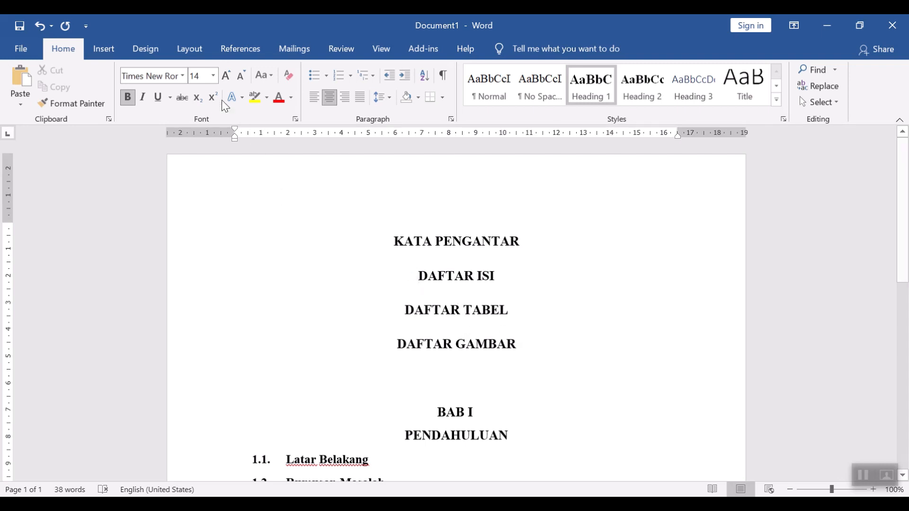
left_click(190, 50)
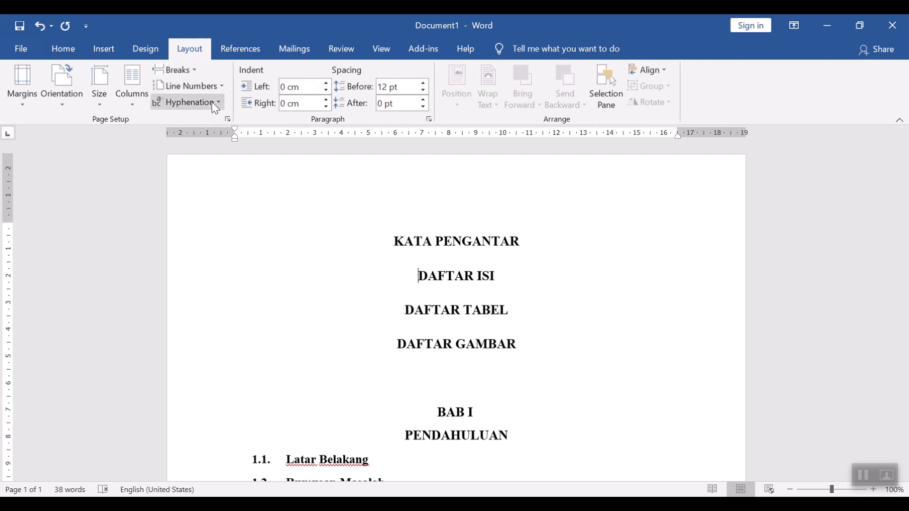
left_click(228, 119)
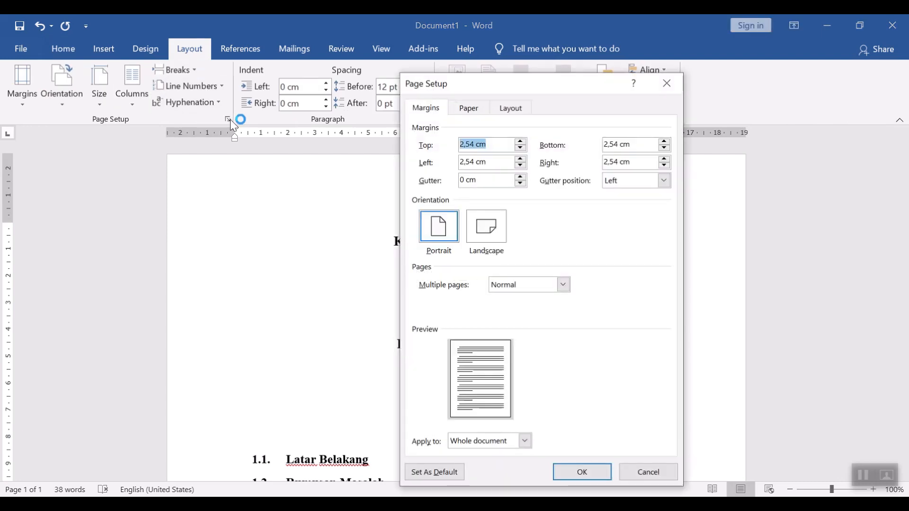
left_click(490, 442)
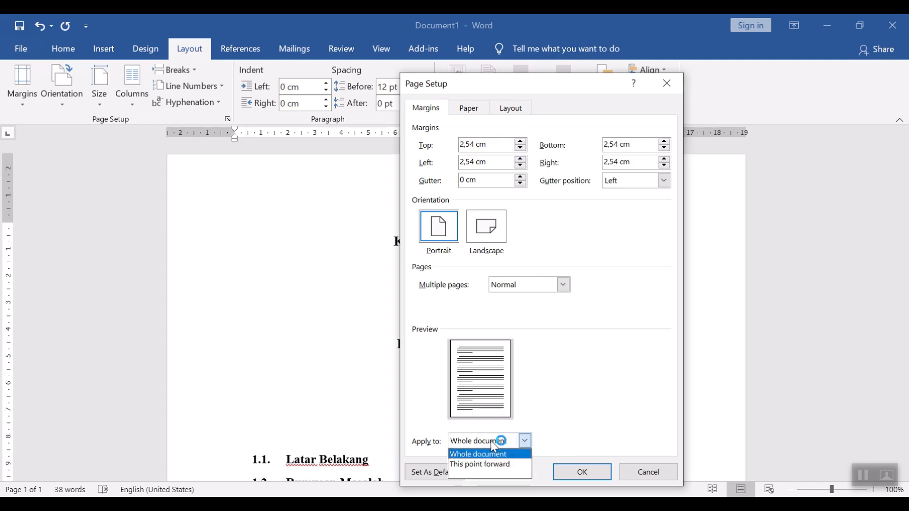
left_click(505, 474)
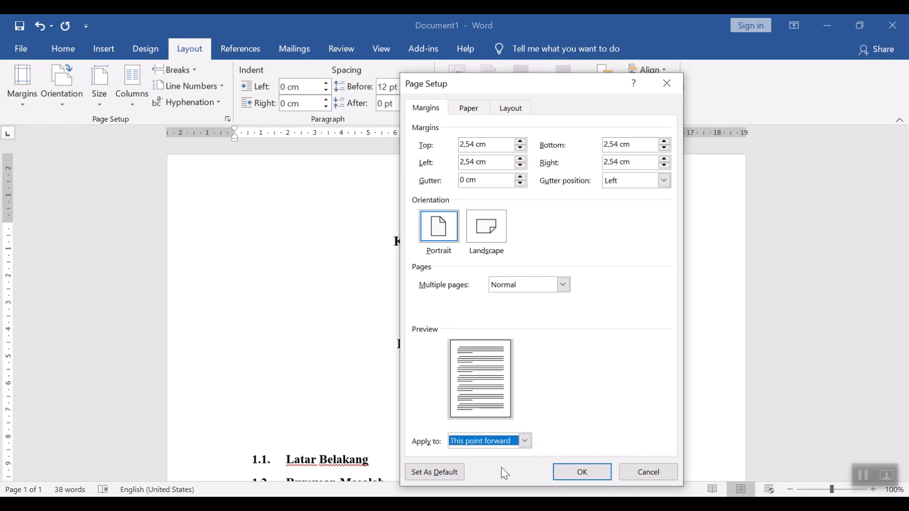
left_click(582, 474)
Step: Start DAFTAR TABEL on a new page by applying Page Setup from this point forward
scroll(481, 346, "down", 5)
scroll(481, 348, "down", 10)
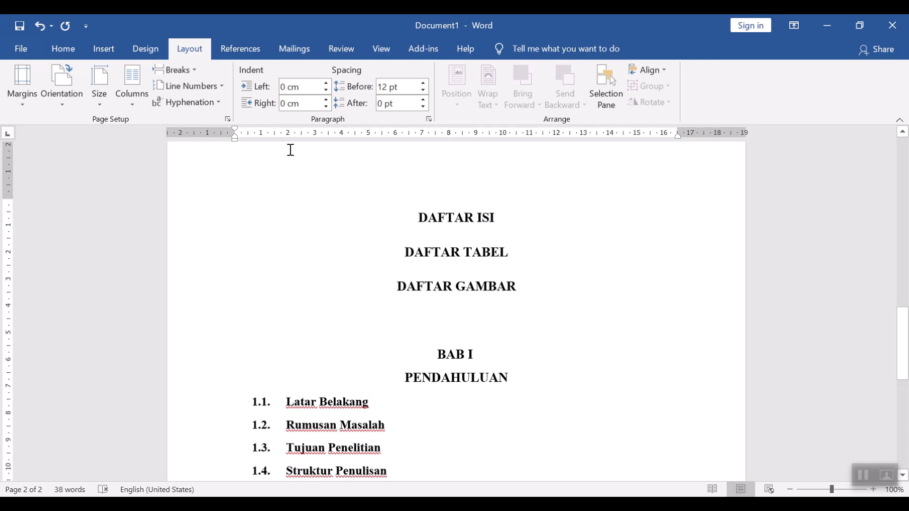
left_click(228, 118)
left_click(493, 442)
left_click(483, 462)
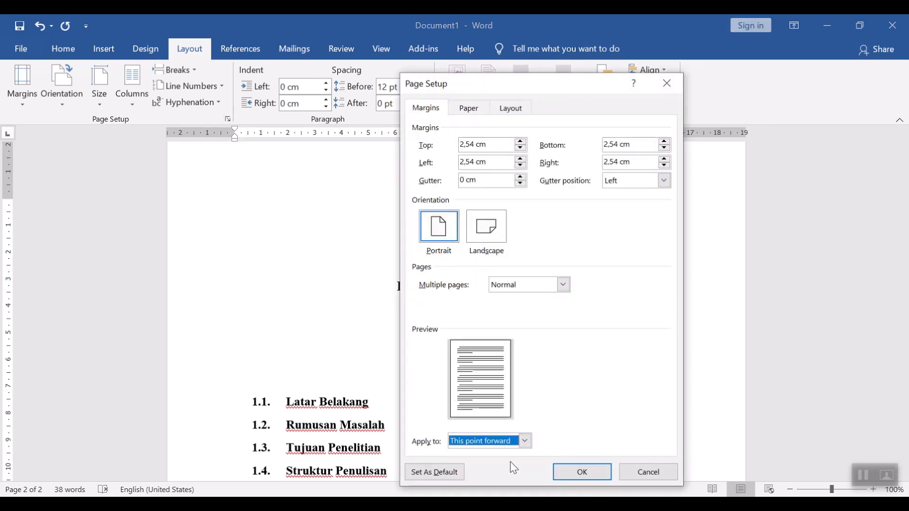
left_click(592, 479)
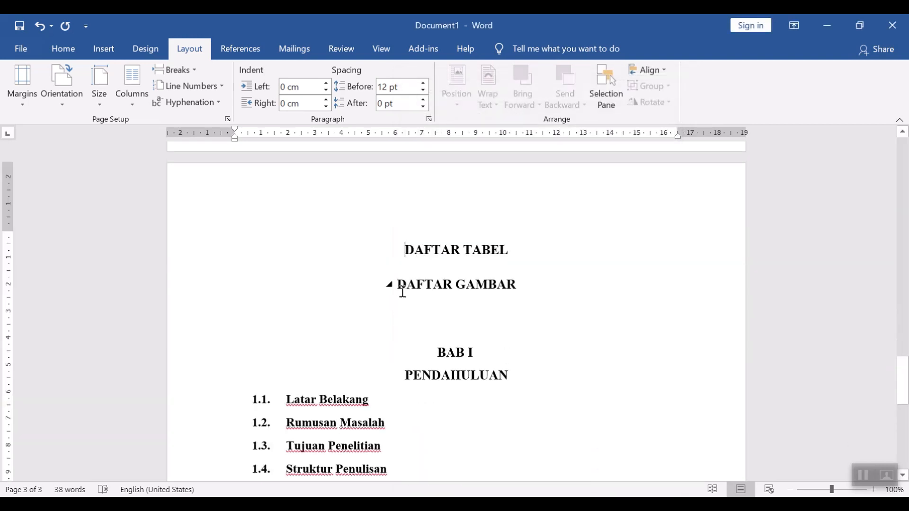
Step: Start DAFTAR GAMBAR on a new page by applying Page Setup from this point forward
left_click(228, 119)
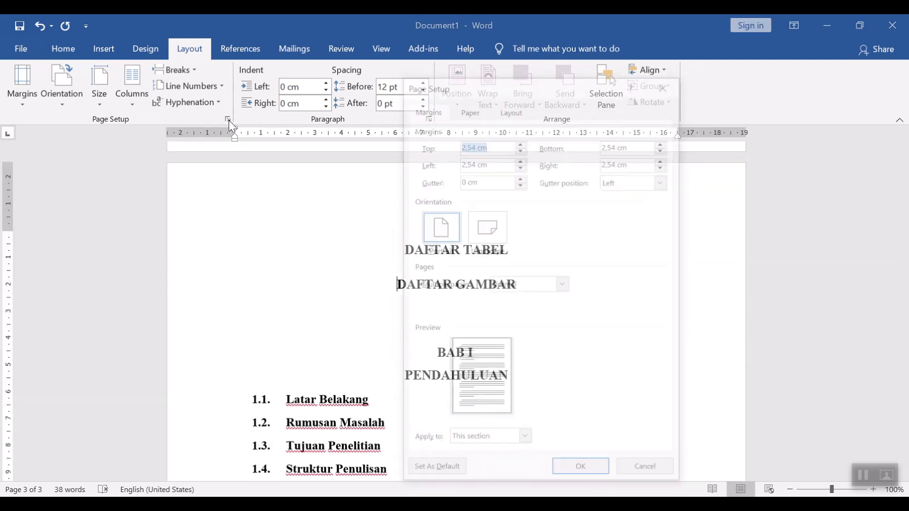
left_click(506, 444)
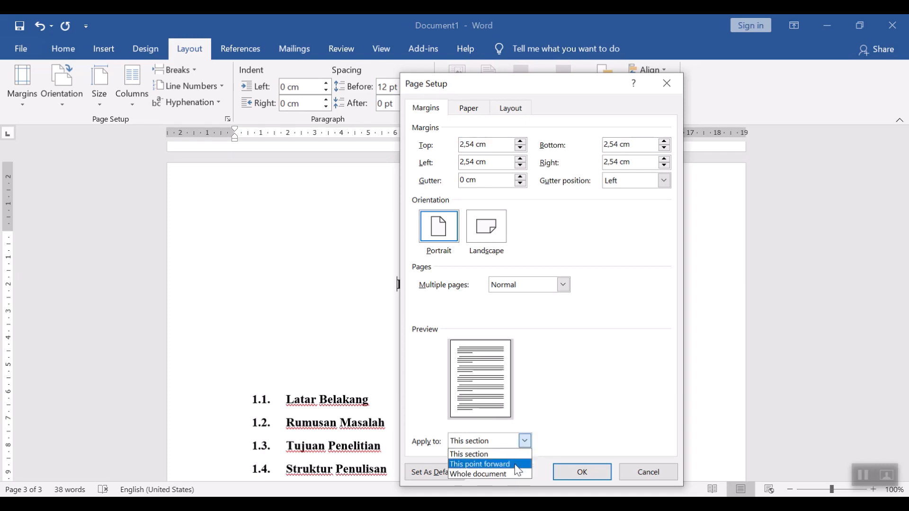
left_click(506, 464)
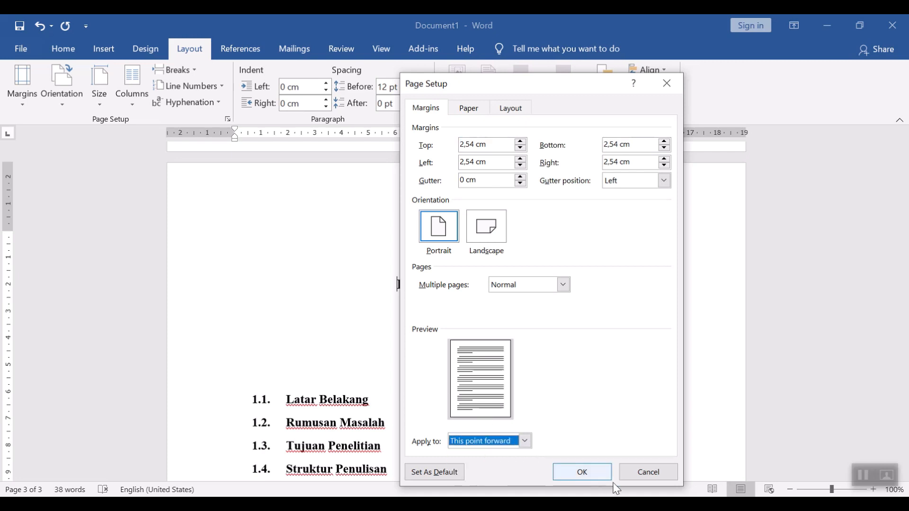
left_click(580, 472)
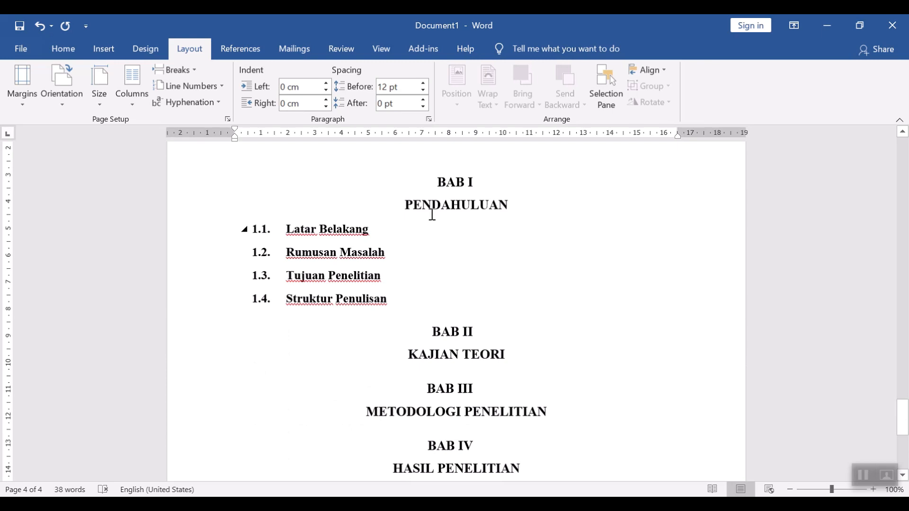
Step: Start BAB I on a new page by applying Page Setup from this point forward
left_click(439, 182)
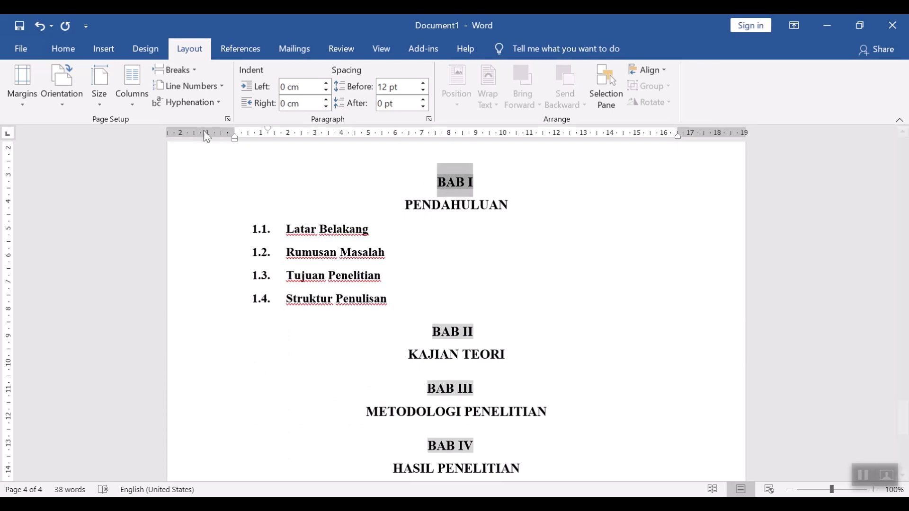
left_click(228, 119)
left_click(524, 441)
left_click(512, 463)
left_click(582, 472)
scroll(536, 420, "down", 6)
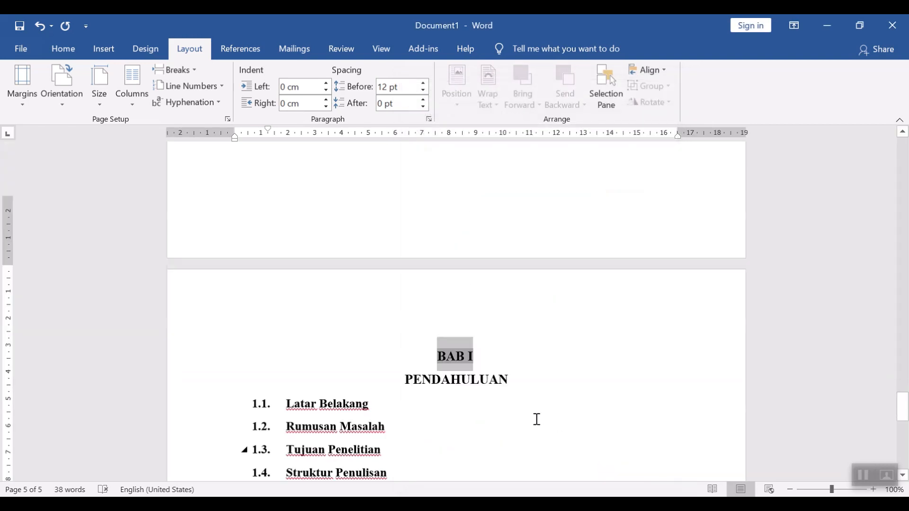
Step: Start BAB II on a new page by applying Page Setup from this point forward
left_click(431, 298)
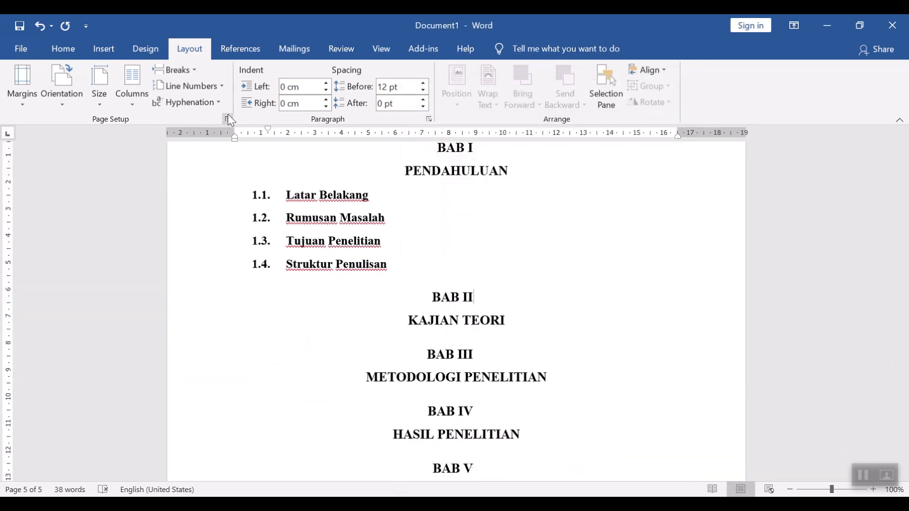
left_click(228, 119)
left_click(524, 441)
left_click(512, 463)
left_click(589, 472)
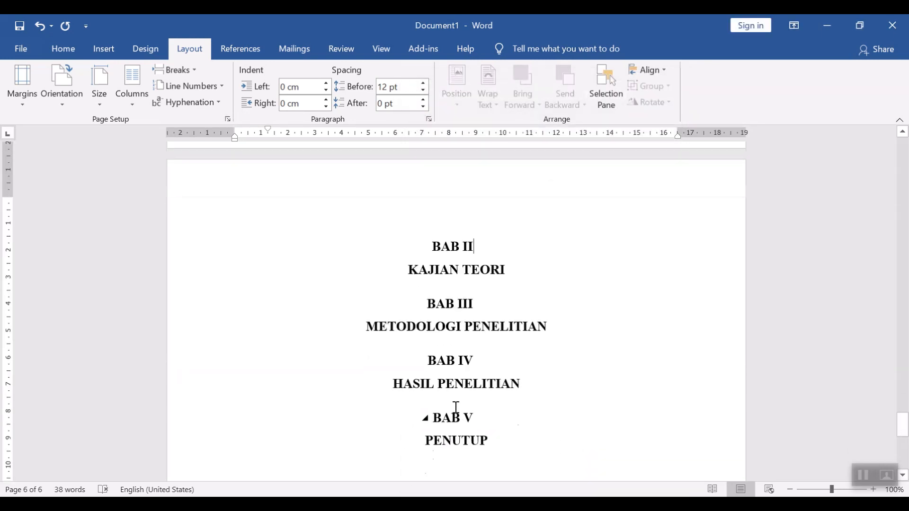
scroll(456, 407, "down", 1)
Step: Start BAB III on a new page by applying Page Setup from this point forward
left_click(495, 266)
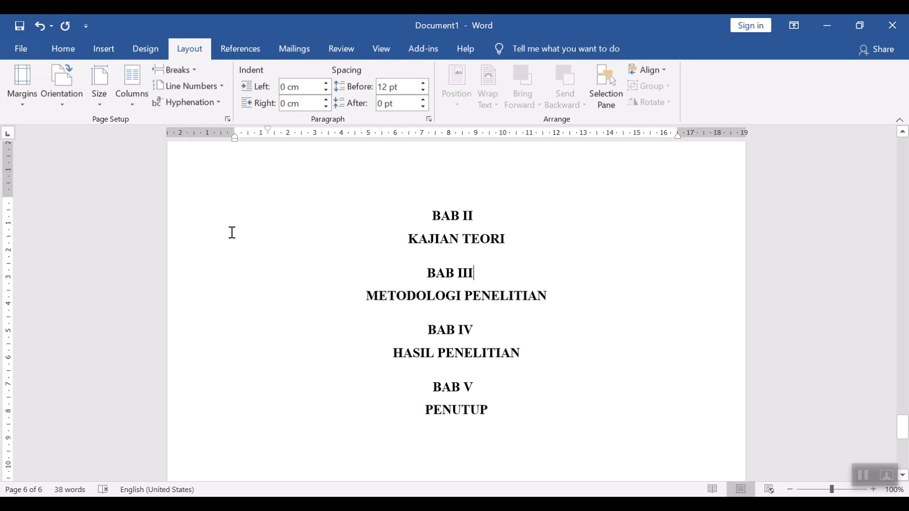
left_click(228, 120)
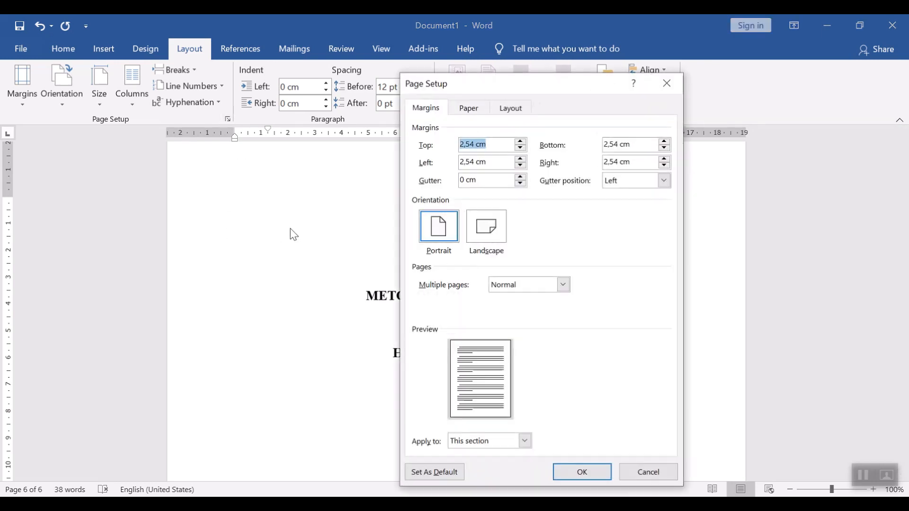
left_click(469, 440)
left_click(493, 465)
left_click(583, 471)
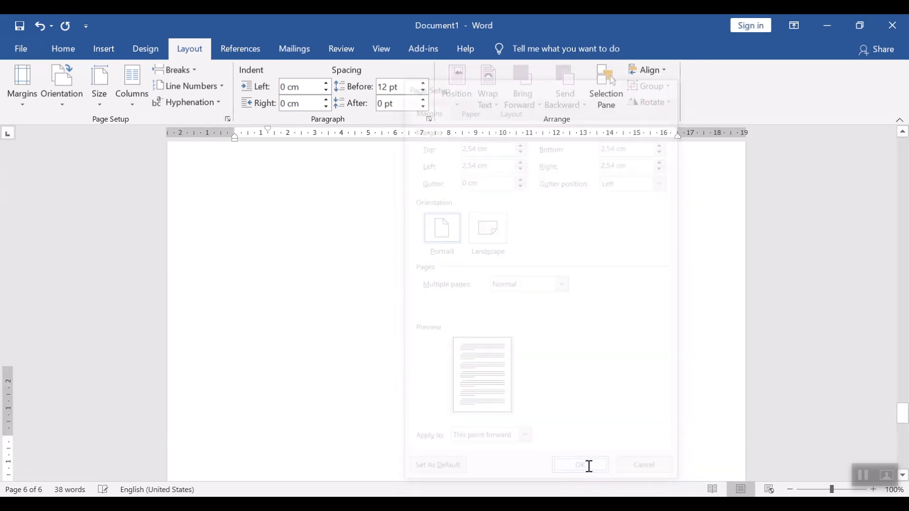
Step: Start BAB IV on a new page by applying Page Setup from this point forward
left_click(490, 306)
left_click(228, 119)
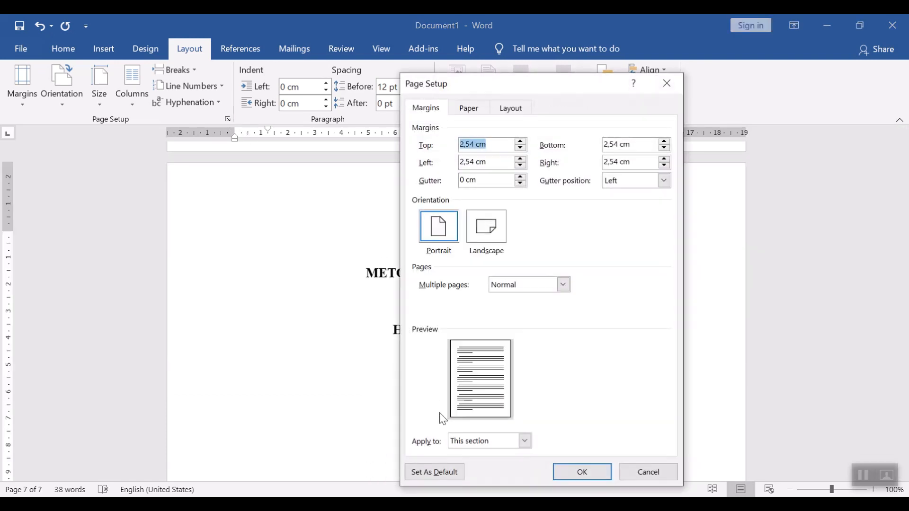
left_click(524, 440)
left_click(489, 464)
left_click(579, 471)
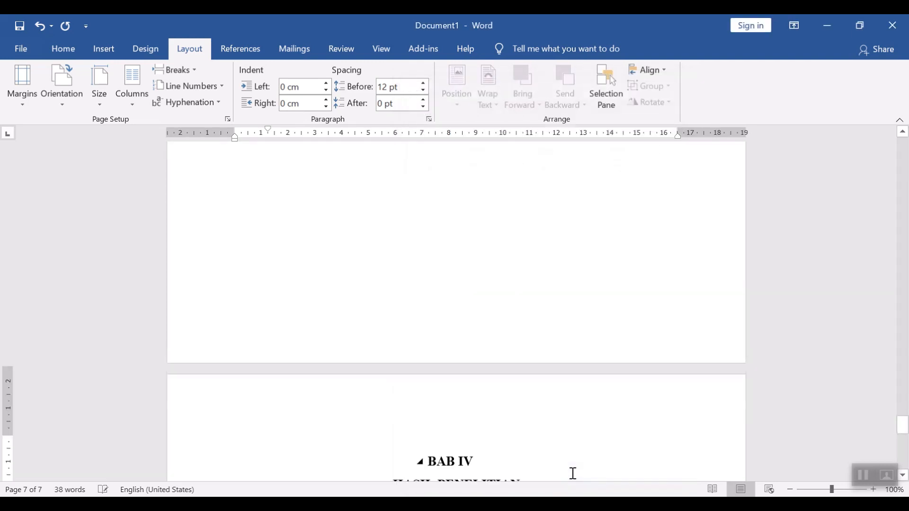
Step: Start BAB V on a new page by applying Page Setup from this point forward
left_click(521, 308)
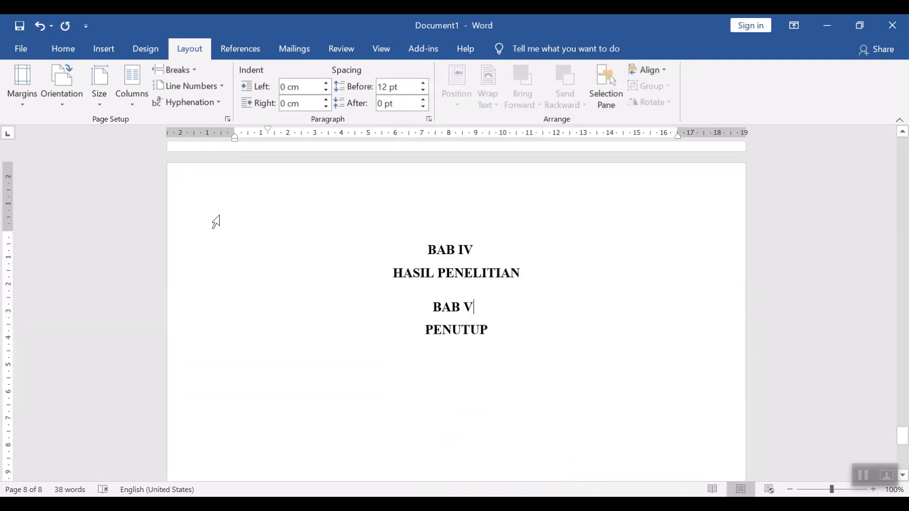
left_click(229, 119)
left_click(524, 440)
left_click(483, 463)
left_click(571, 479)
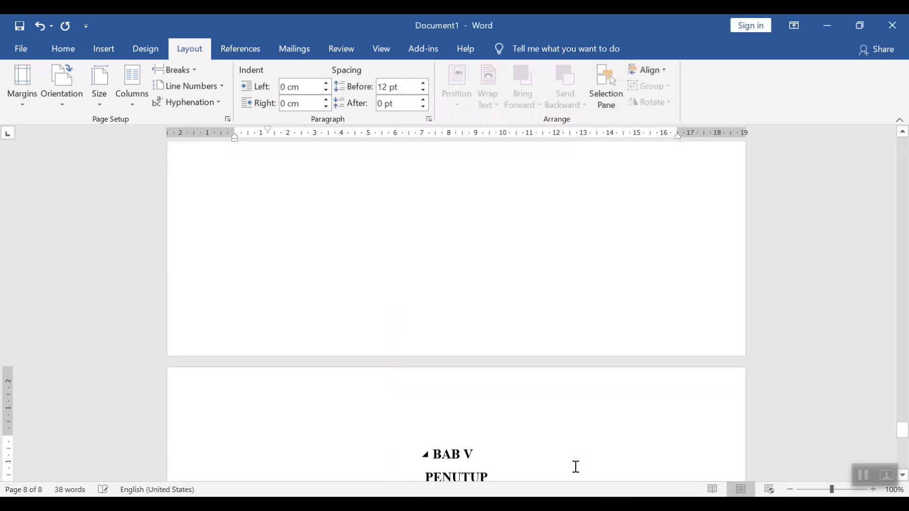
Step: Scroll through the document and consult the checklist of process steps on the PowerPoint slide
scroll(686, 388, "down", 3)
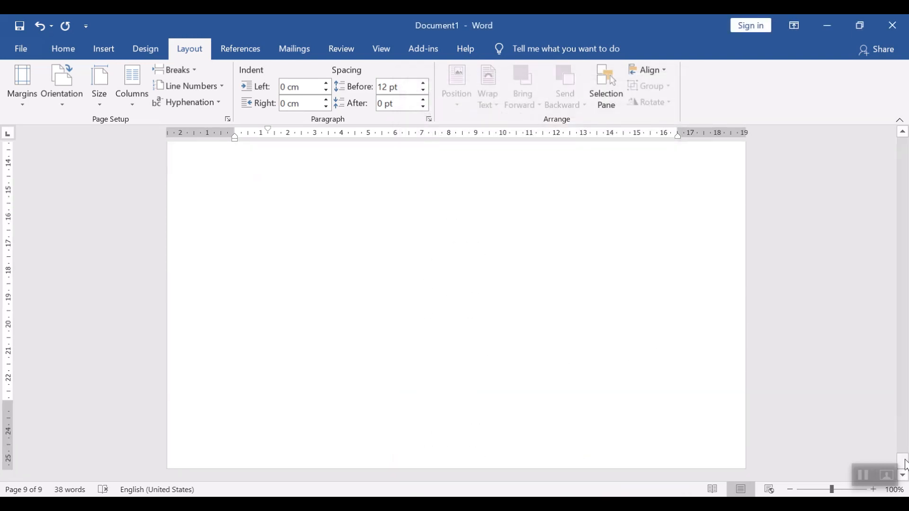
left_click_drag(904, 469, 907, 407)
scroll(607, 355, "down", 1, "ctrl")
scroll(607, 360, "down", 1)
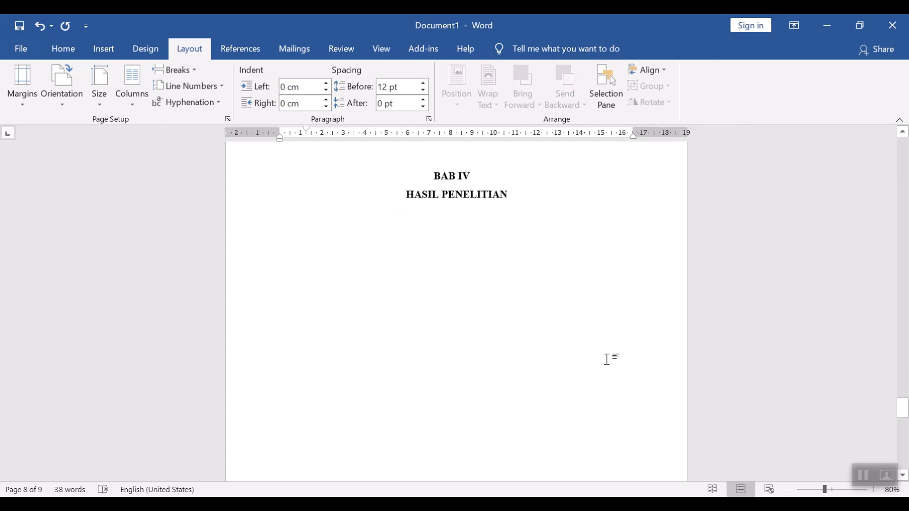
key("alt+Tab")
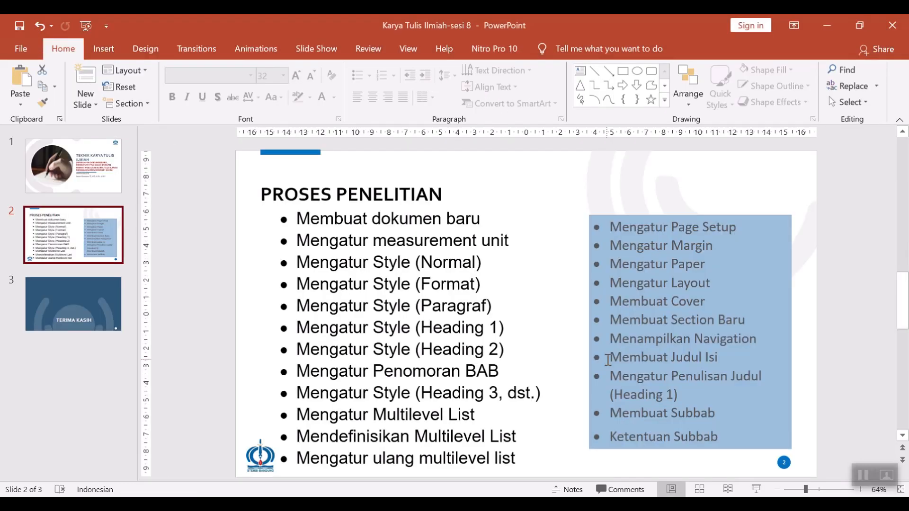
key("alt+Tab")
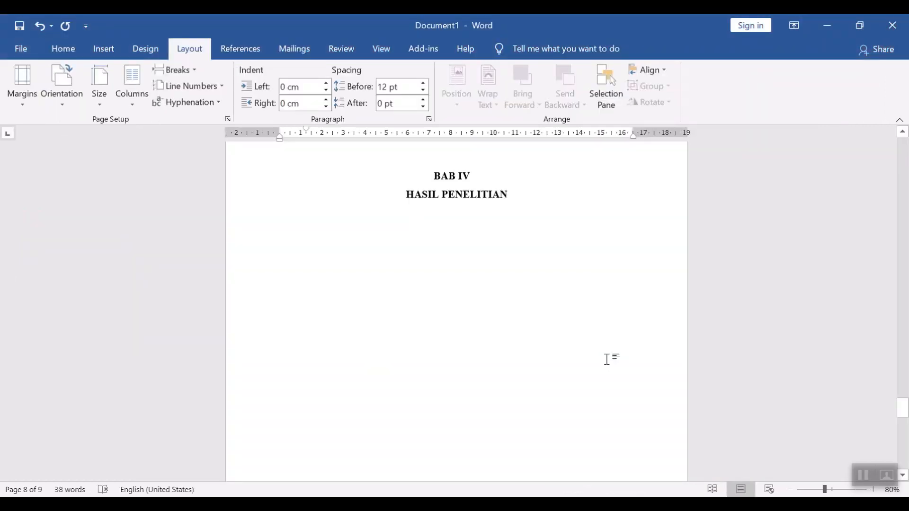
key("alt+Tab")
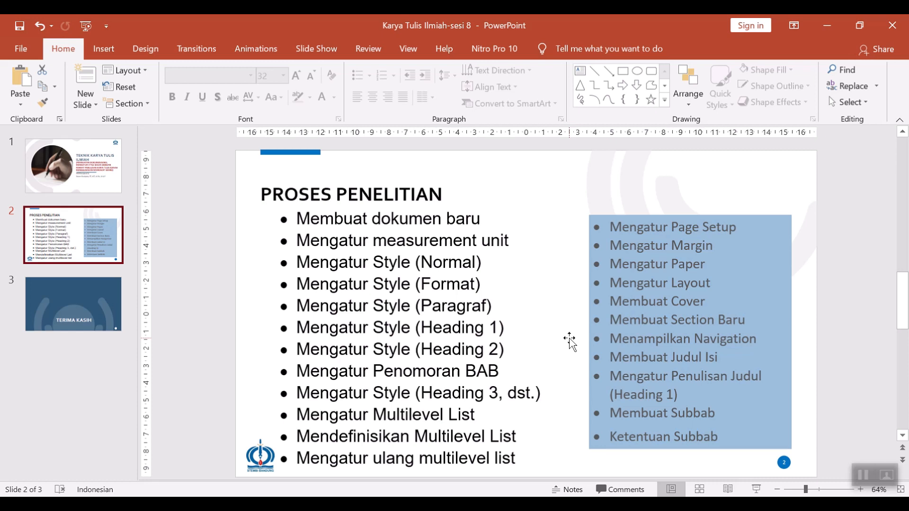
key("alt+Tab")
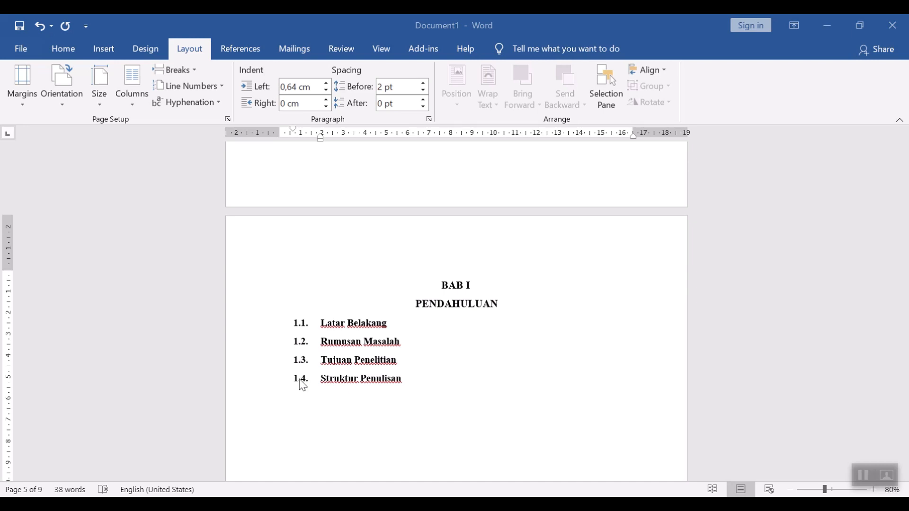
Step: Rename subheading 1.3 to Tujuan dan Manfaat Penelitian
left_click(406, 346)
left_click(354, 360)
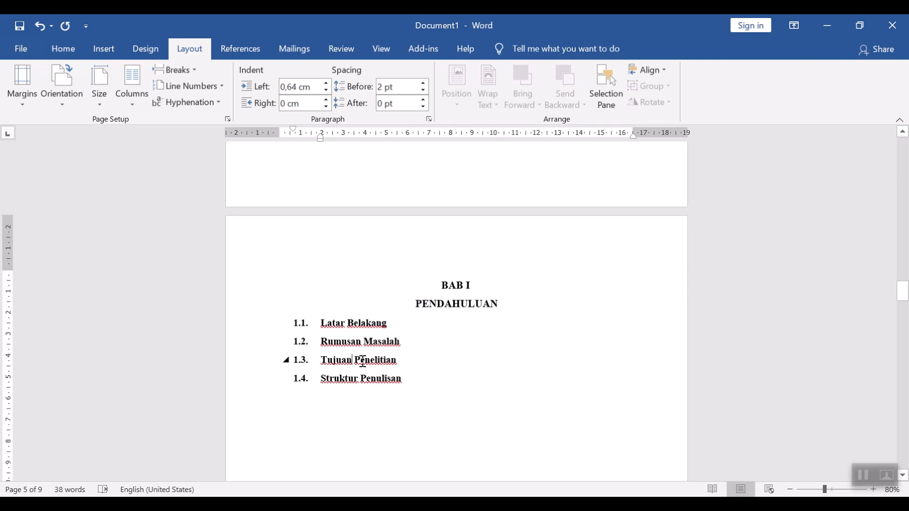
type("dan")
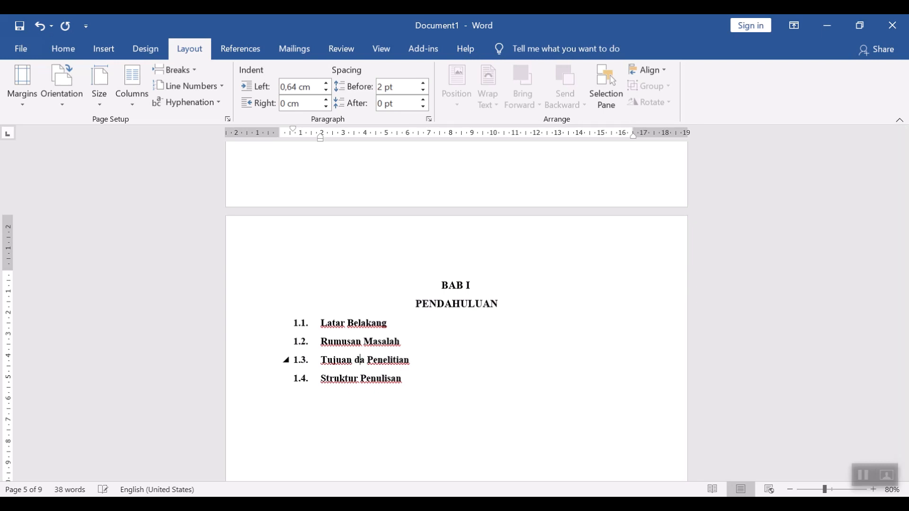
type(" Manfaat")
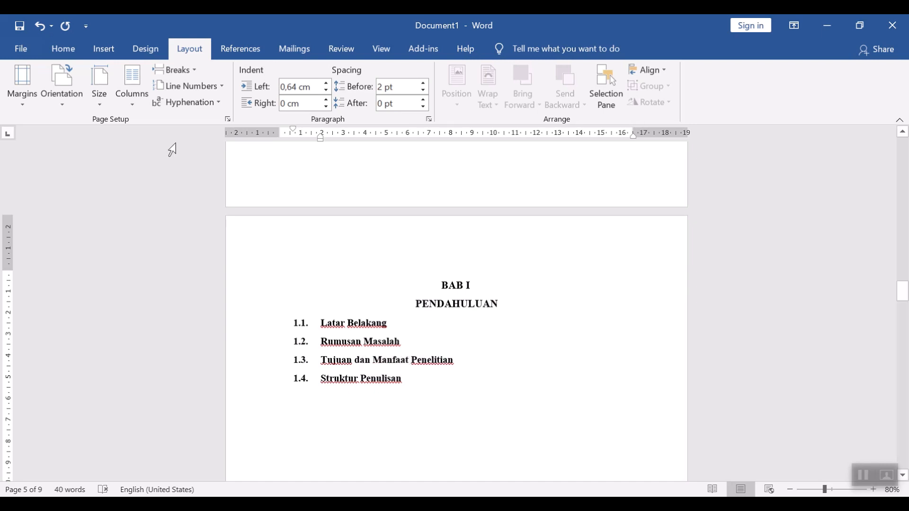
Step: Add two lines below subheading 1.3 reading Tujuan Penelitian and Manfaat Penelitian
left_click(492, 363)
key("Return")
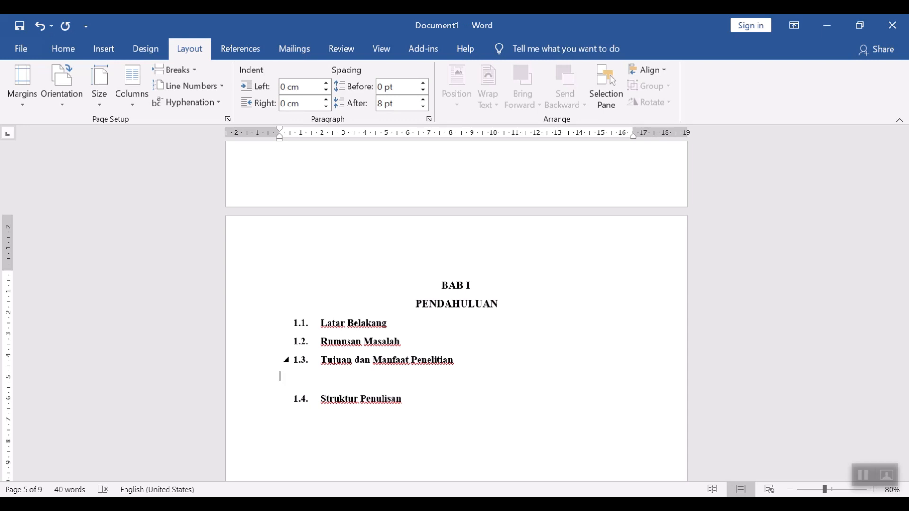
type("Tujuan Penelitian")
key("Return")
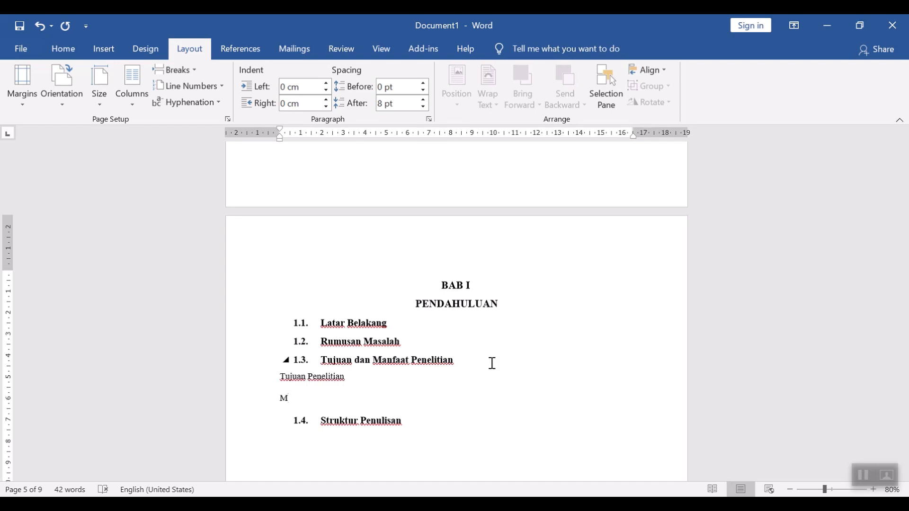
type("Manfaat Penelitian")
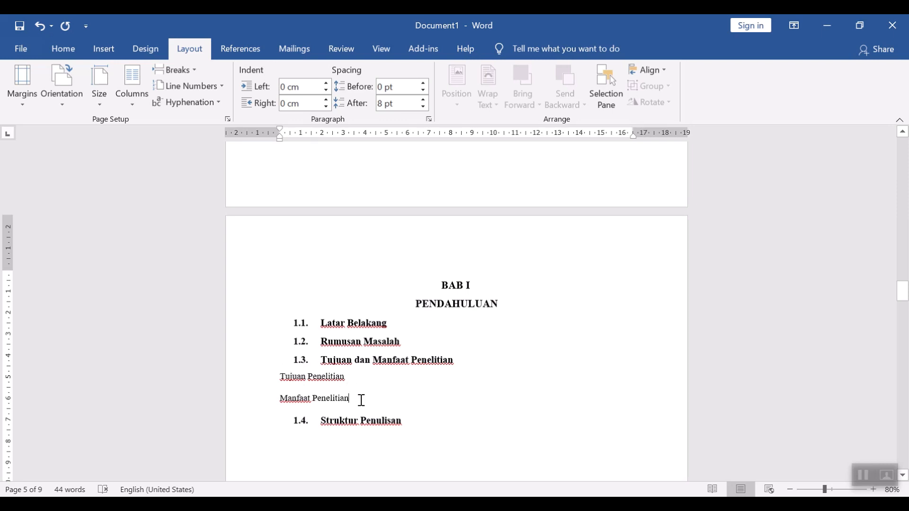
Step: Format the two new lines as Heading 3 subheadings numbered 1.3.1 and 1.3.2
left_click_drag(361, 400, 294, 377)
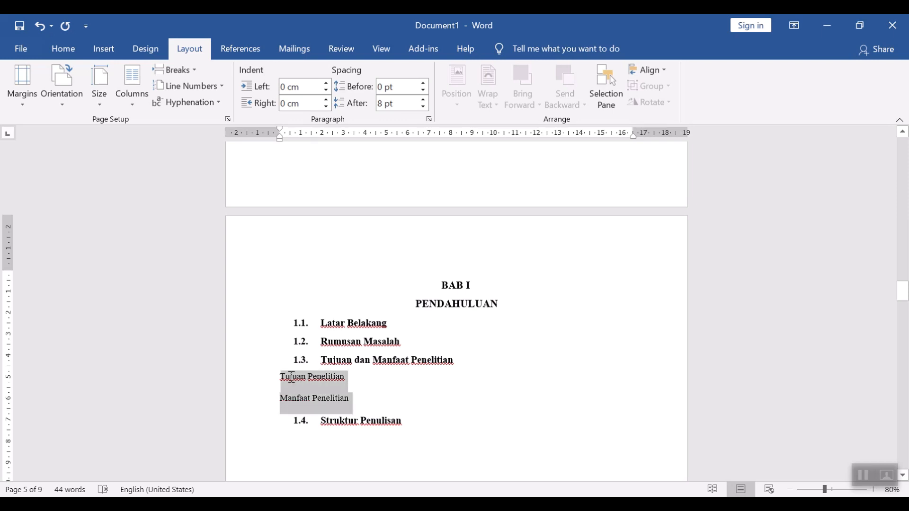
left_click(79, 55)
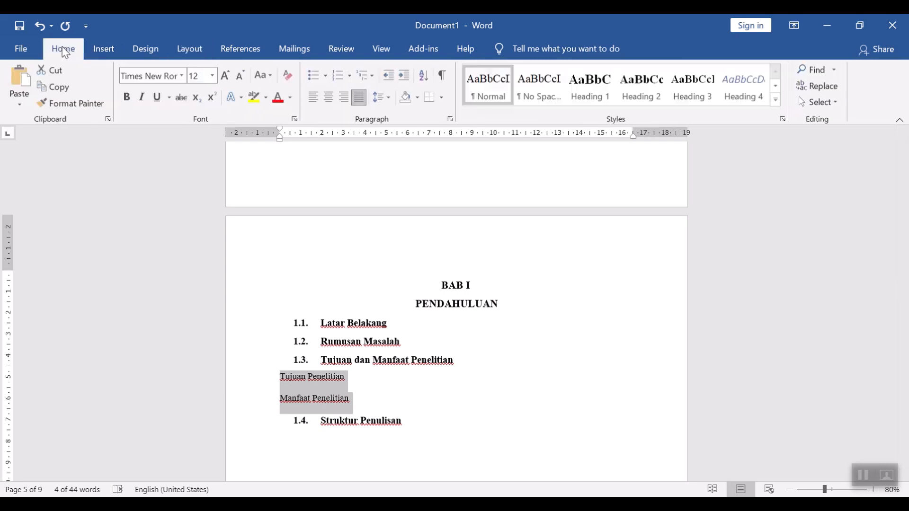
left_click(375, 75)
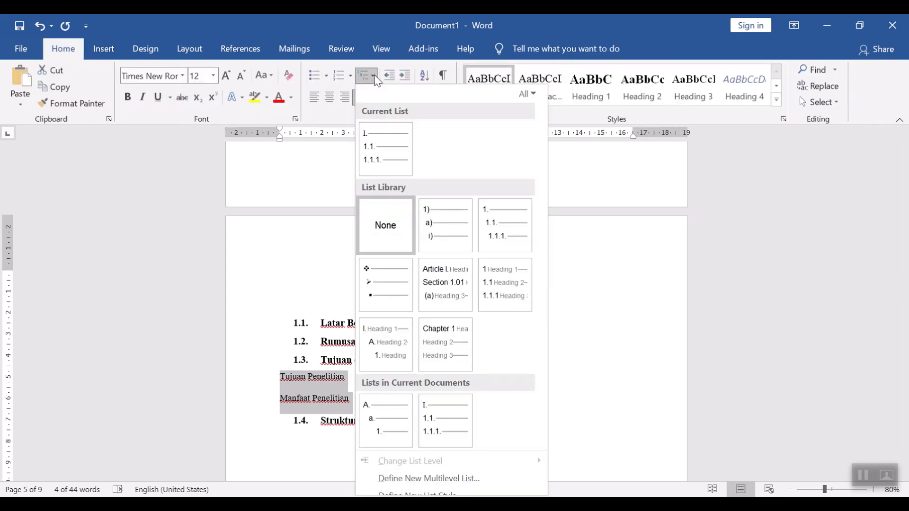
mouse_move(387, 147)
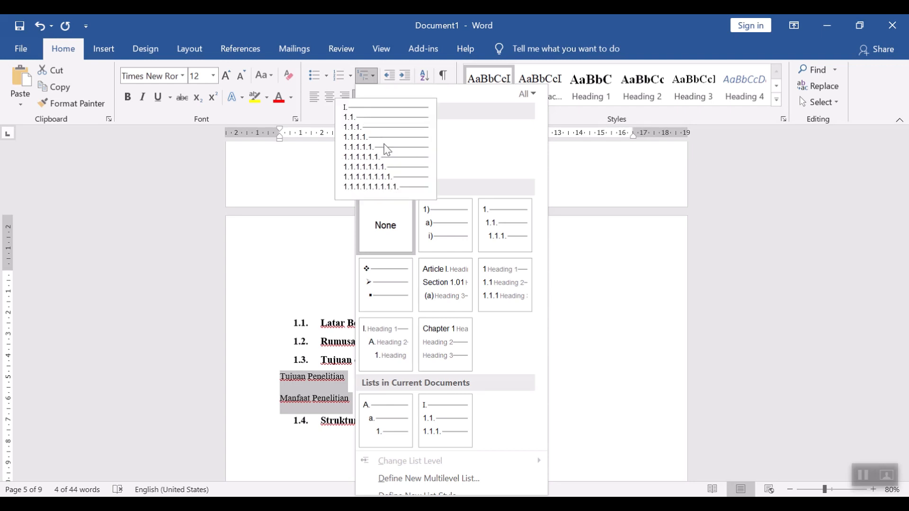
mouse_move(442, 421)
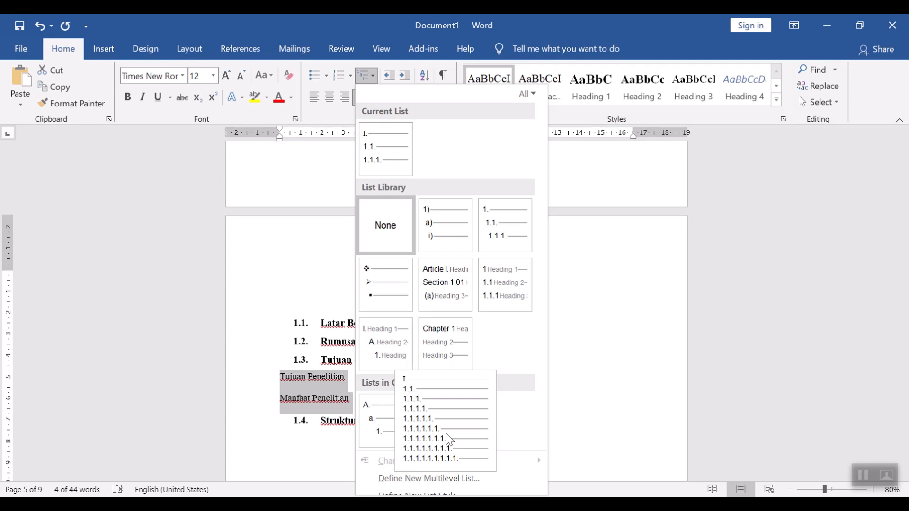
left_click(446, 434)
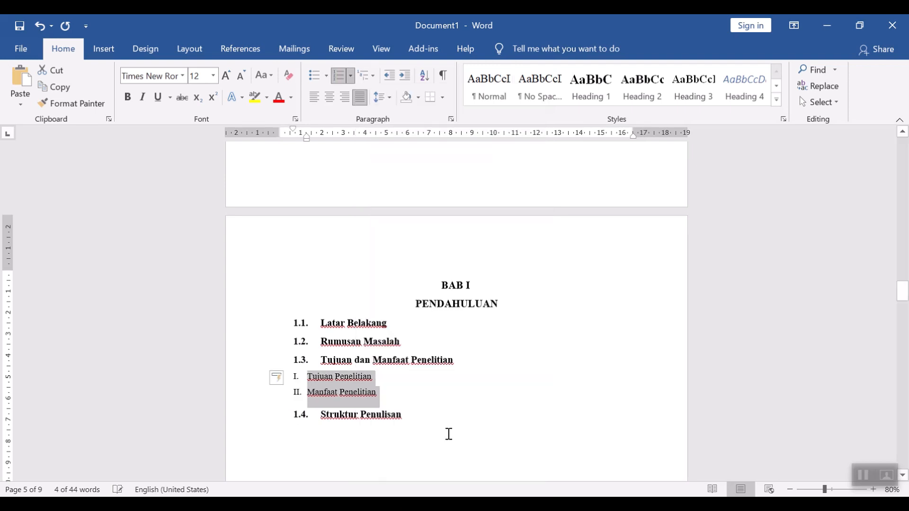
left_click(339, 76)
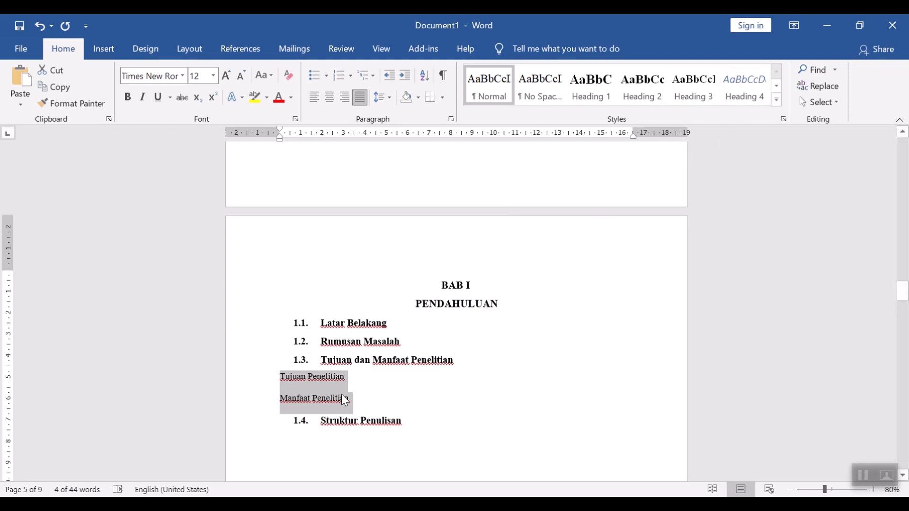
left_click(708, 89)
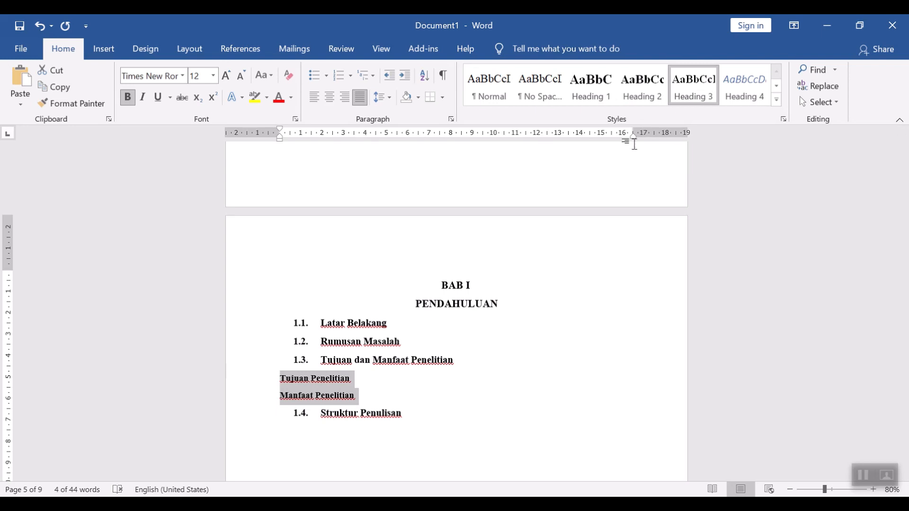
left_click(340, 79)
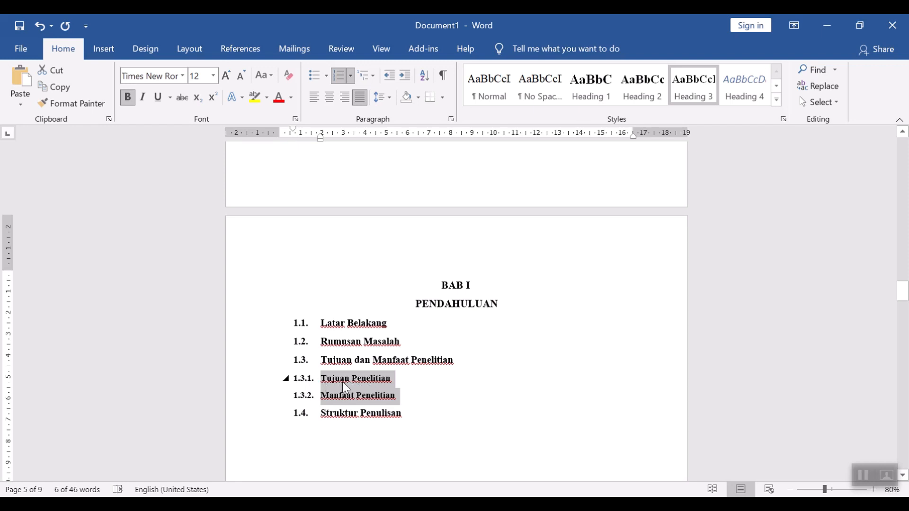
Step: Indent the 1.3.1 and 1.3.2 subheadings further using the ruler's indent marker
left_click_drag(321, 140, 351, 154)
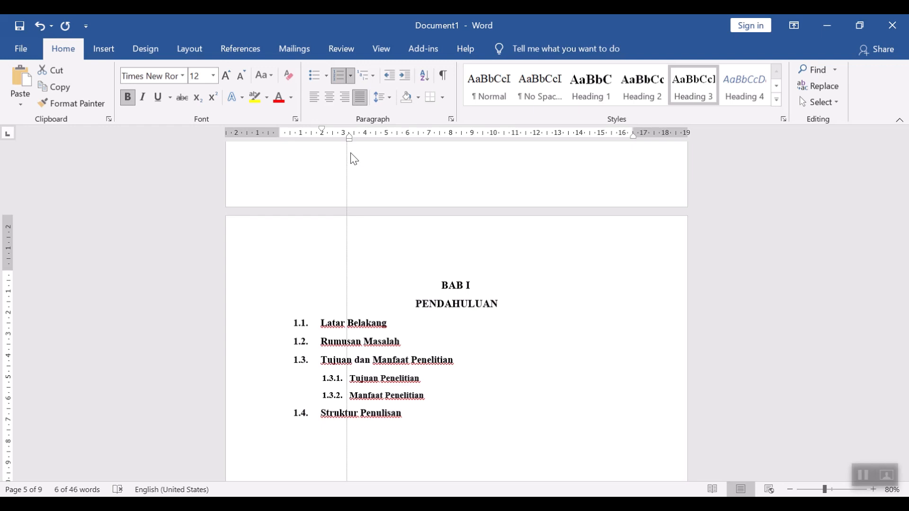
left_click_drag(354, 159, 354, 159)
left_click(452, 389)
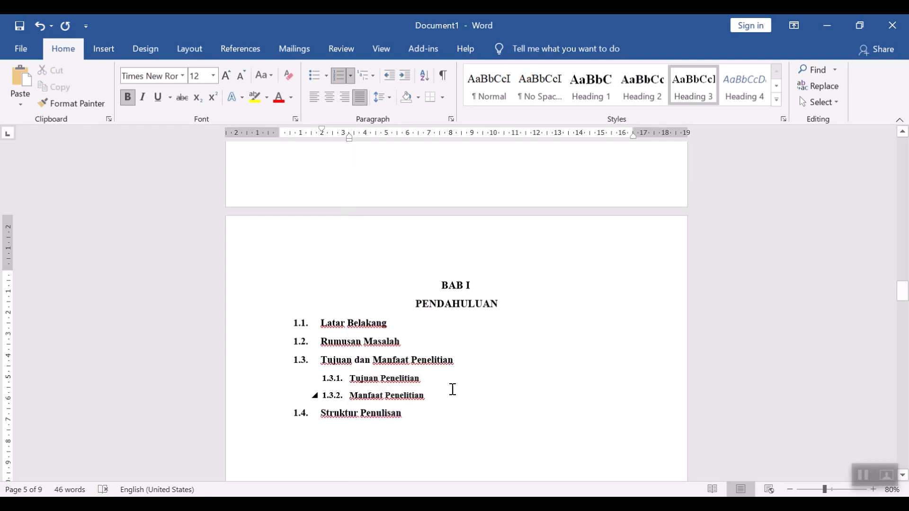
Step: Add sample body-text lines hjbk below subheading 1.3.1 and gklbl below 1.3.2 in Normal style
key("Return")
type("hjhk")
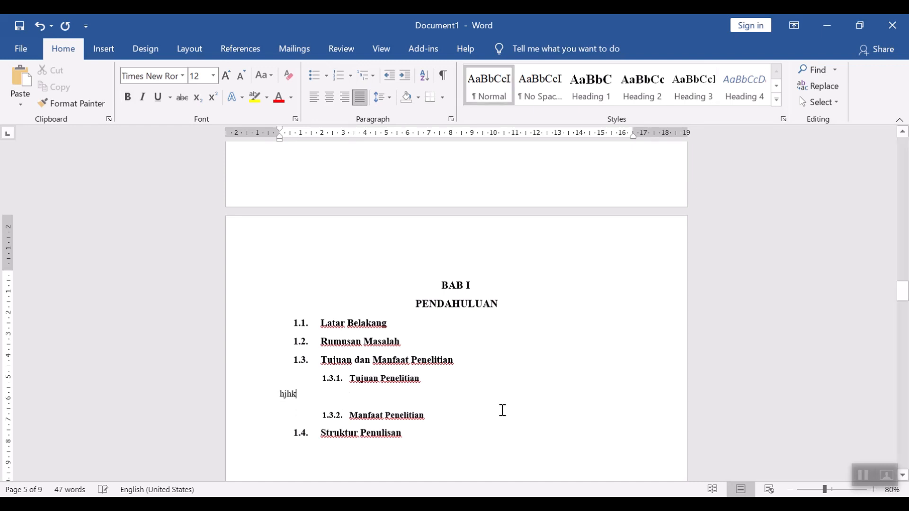
left_click(470, 422)
key("ctrl+shift+n")
type("gklbl")
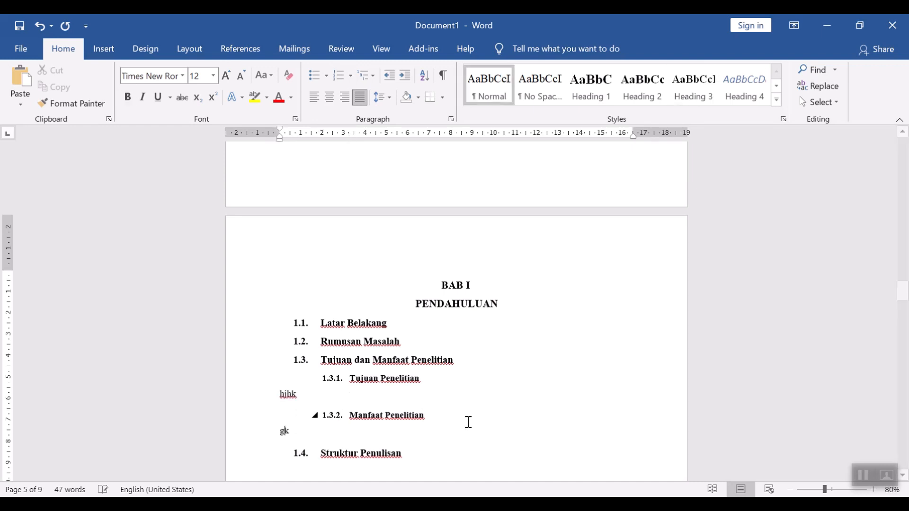
Step: Indent the hjbk paragraph to line up with the subheading text using the ruler's indent marker
left_click(323, 394)
mouse_move(281, 139)
left_mouse_down()
mouse_move(331, 162)
mouse_move(323, 162)
left_mouse_up()
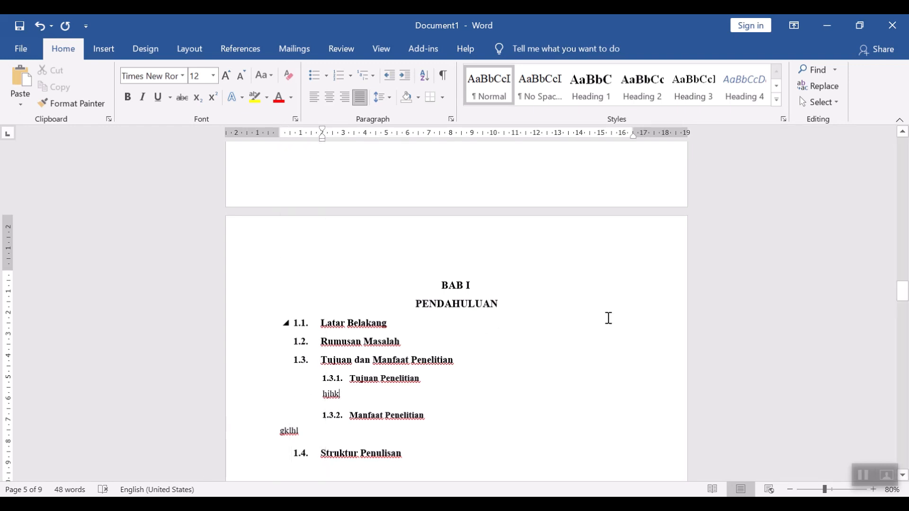
left_click(572, 297)
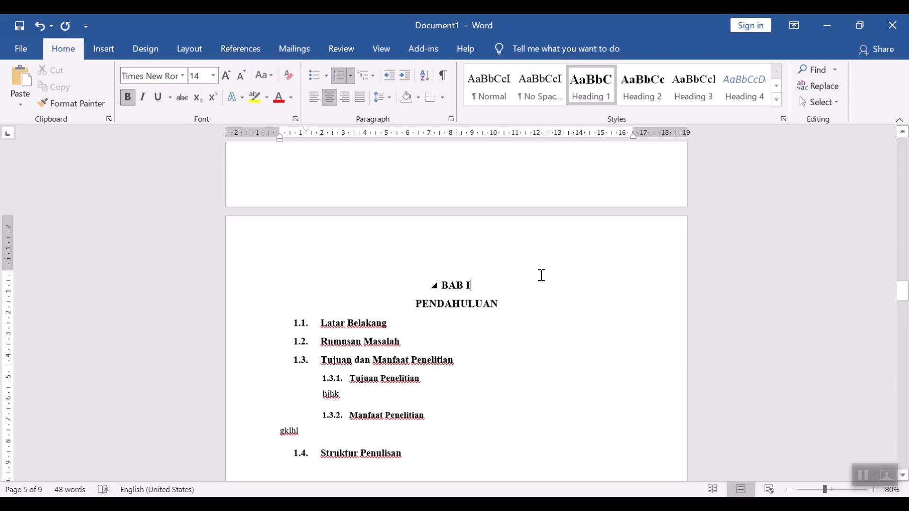
Step: Switch the subheadings to the multilevel list with I., A., 1. heading numbering
left_click(323, 323)
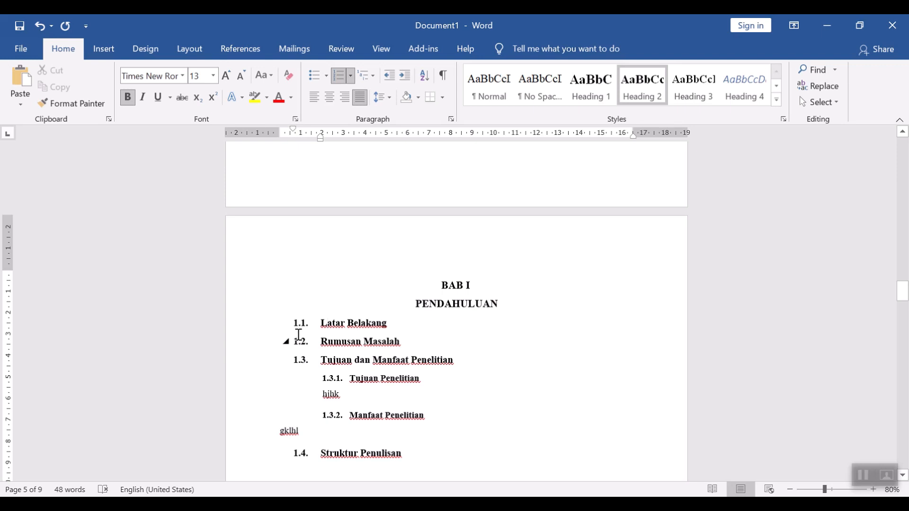
left_click(374, 77)
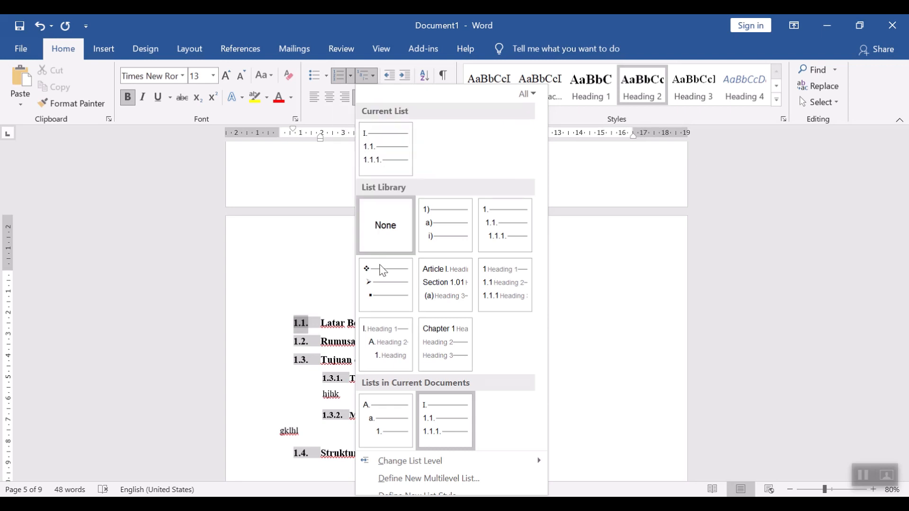
mouse_move(393, 355)
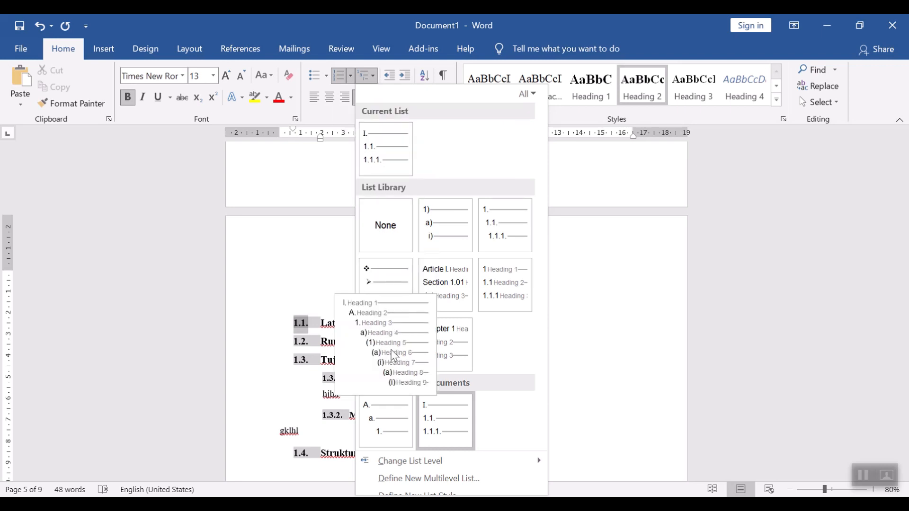
left_click(393, 355)
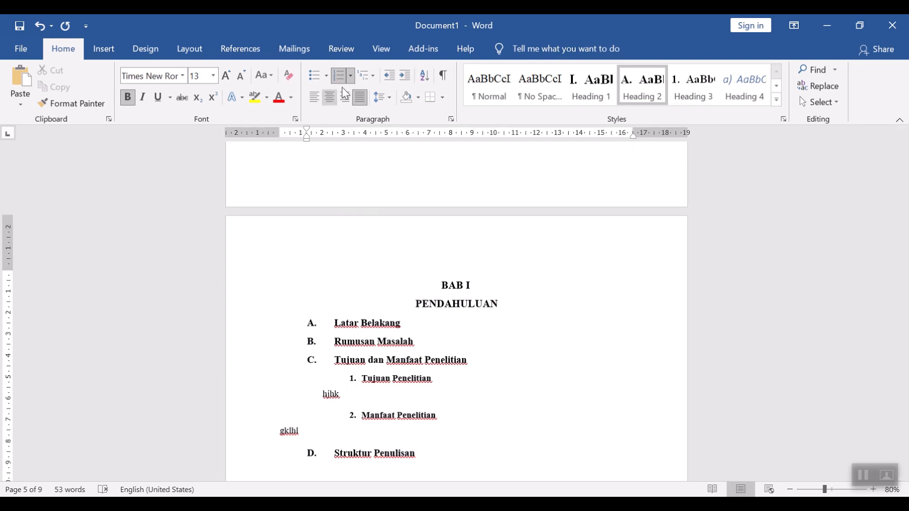
left_click(373, 80)
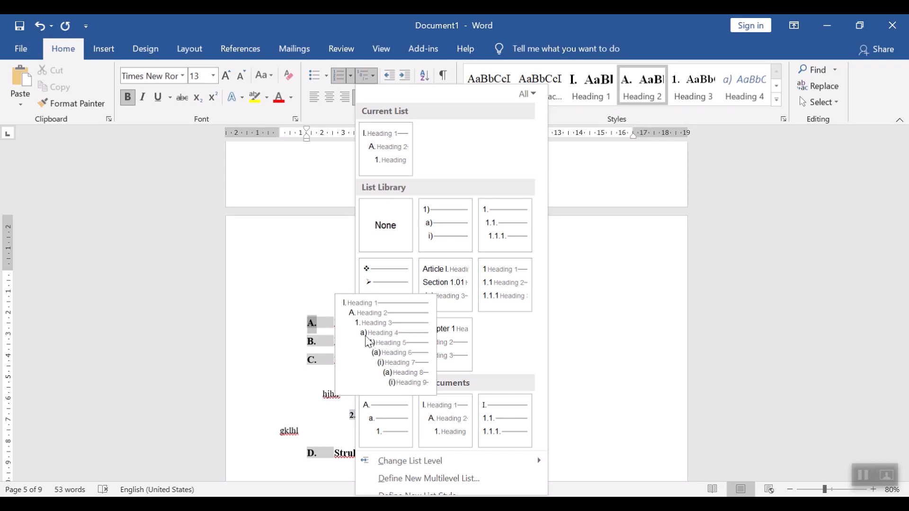
mouse_move(385, 359)
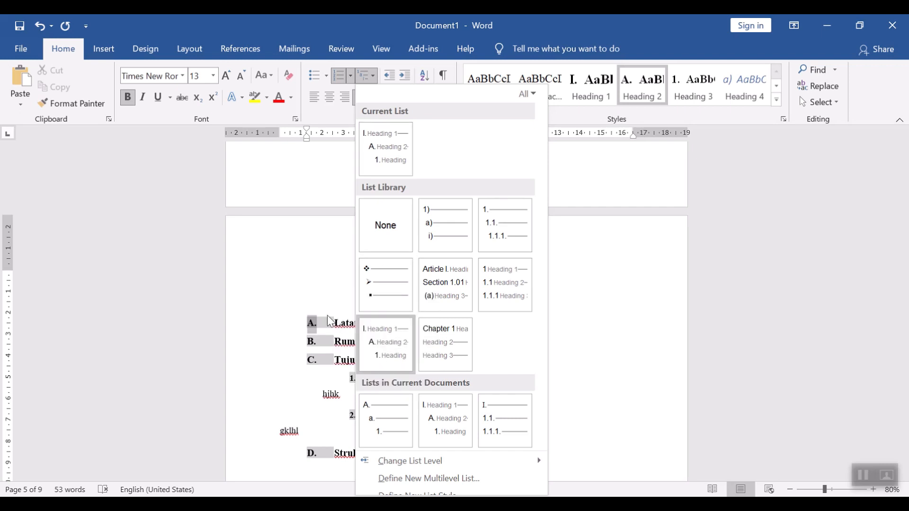
left_click(330, 321)
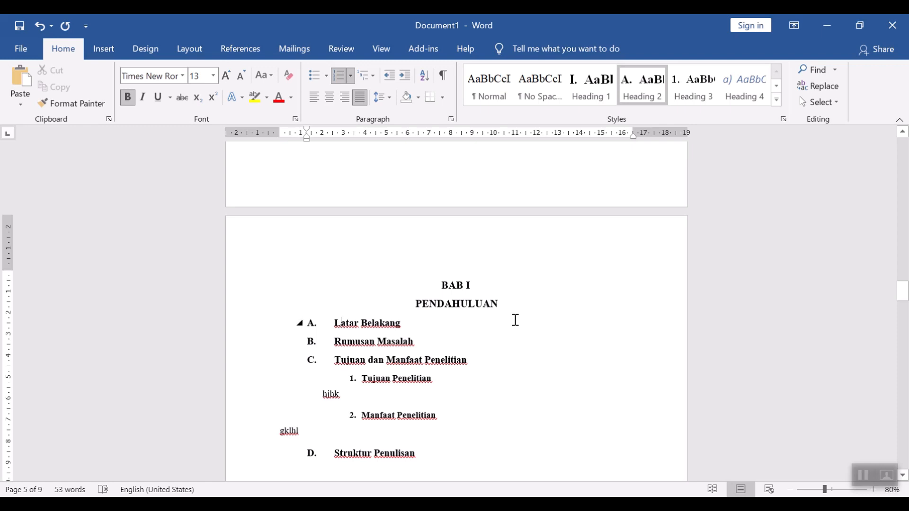